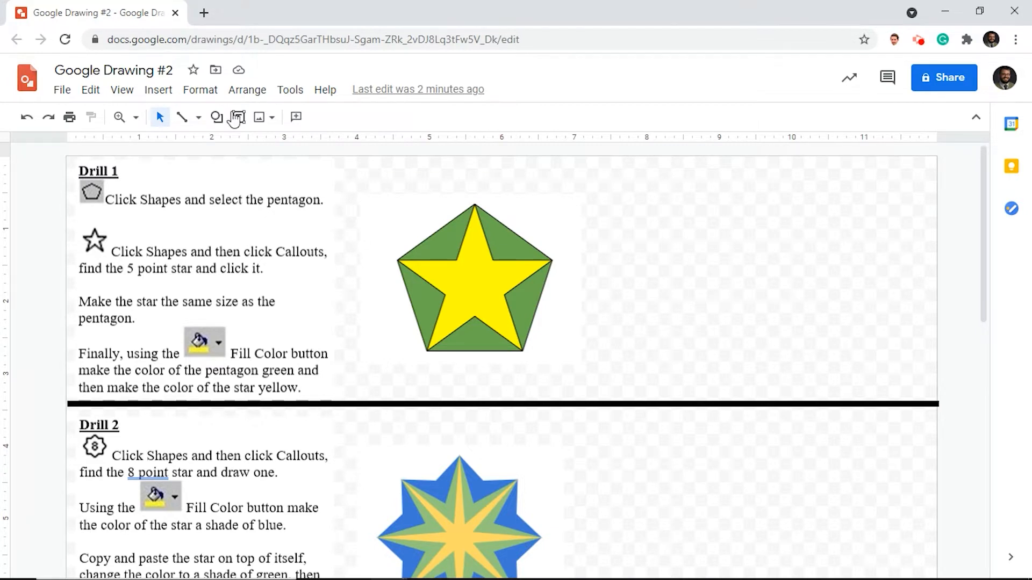
- Draw a pentagon in the blank area beside the Drill 1 example and fill it with the example's medium green
click(216, 120)
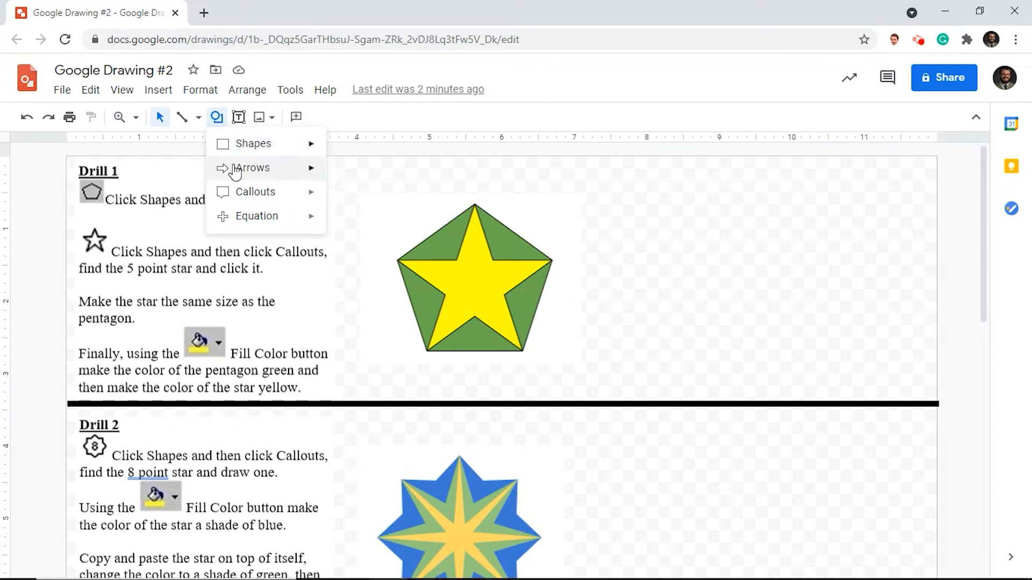
mouse_move(266, 146)
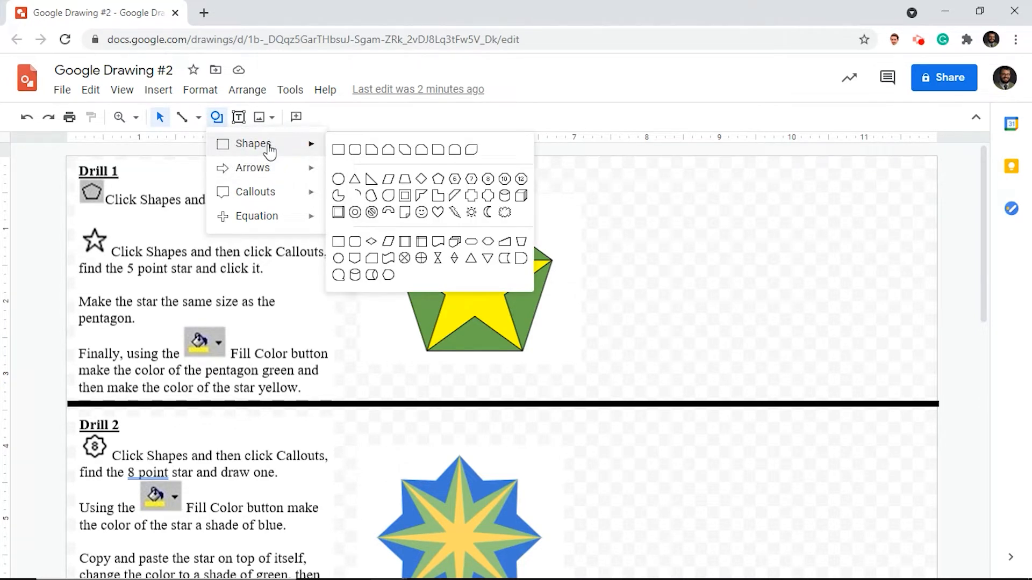
click(438, 179)
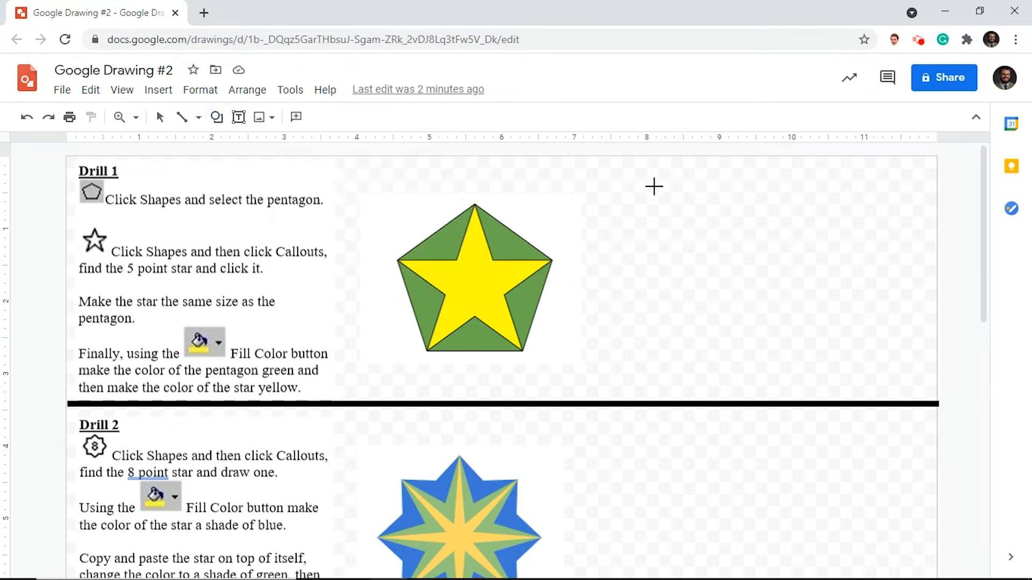
drag(690, 204, 832, 353)
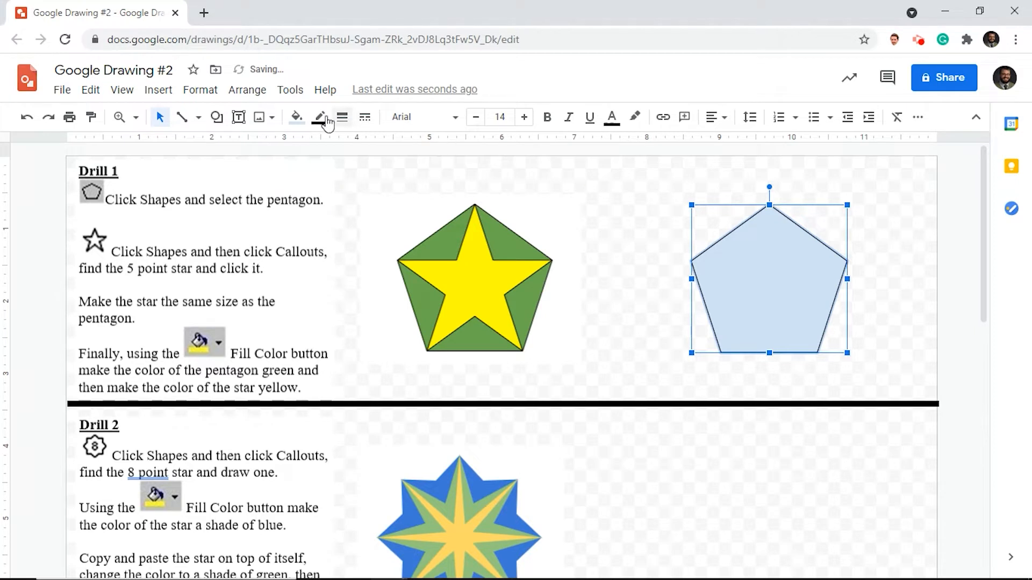
click(297, 118)
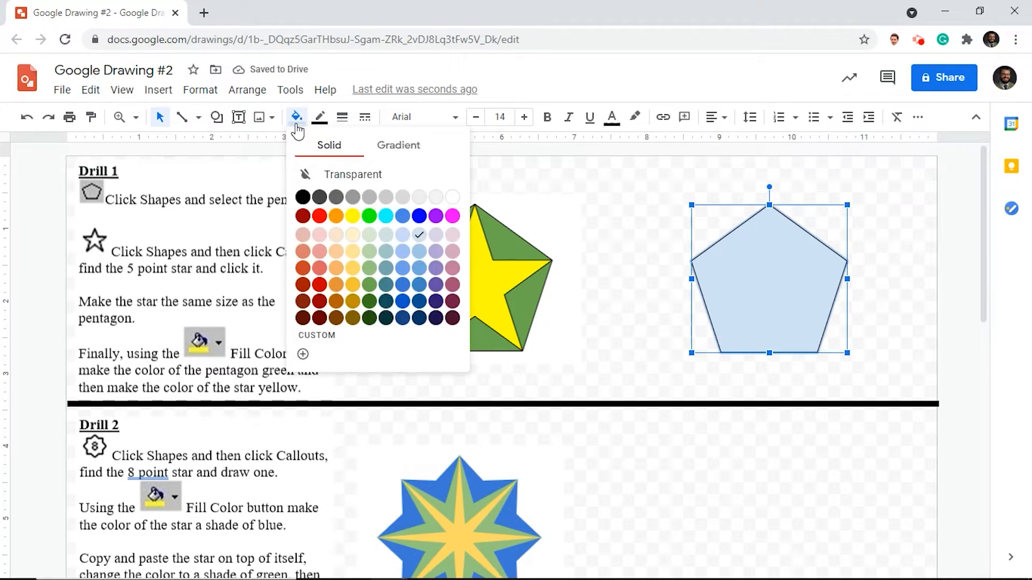
click(371, 284)
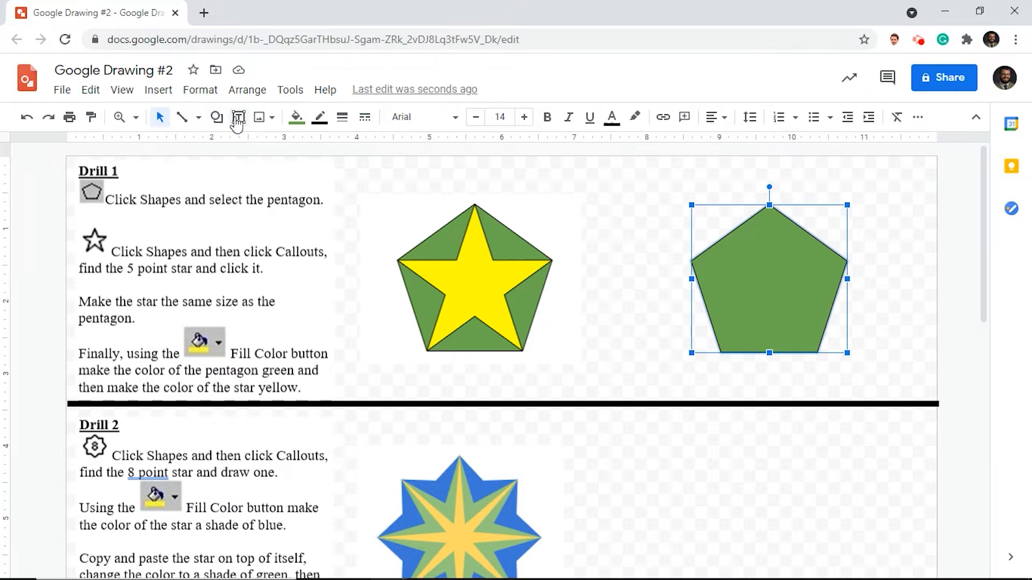
- Draw a 5-point star over the green pentagon at the same size and fill it bright yellow
click(217, 121)
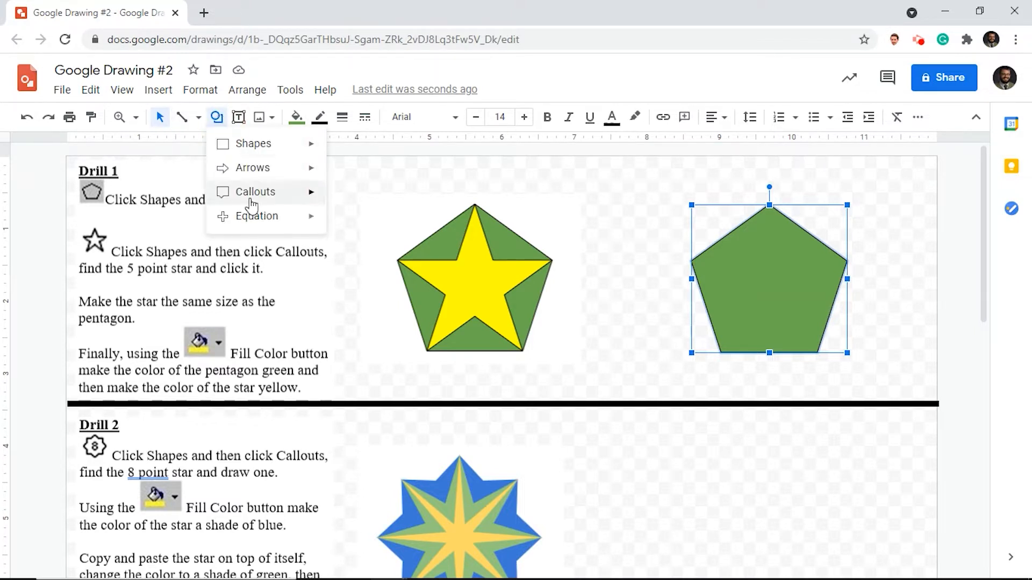
mouse_move(251, 203)
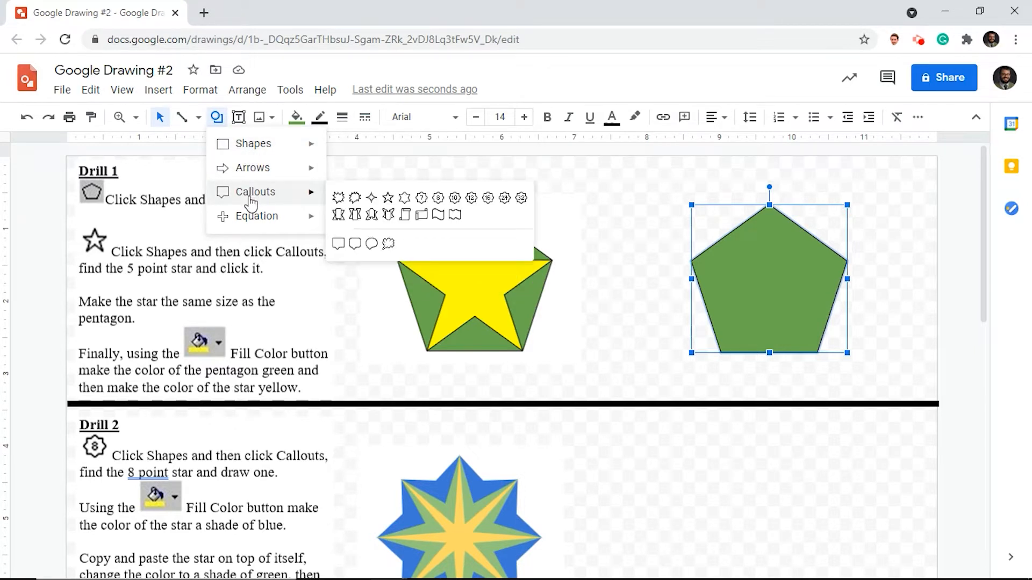
click(388, 199)
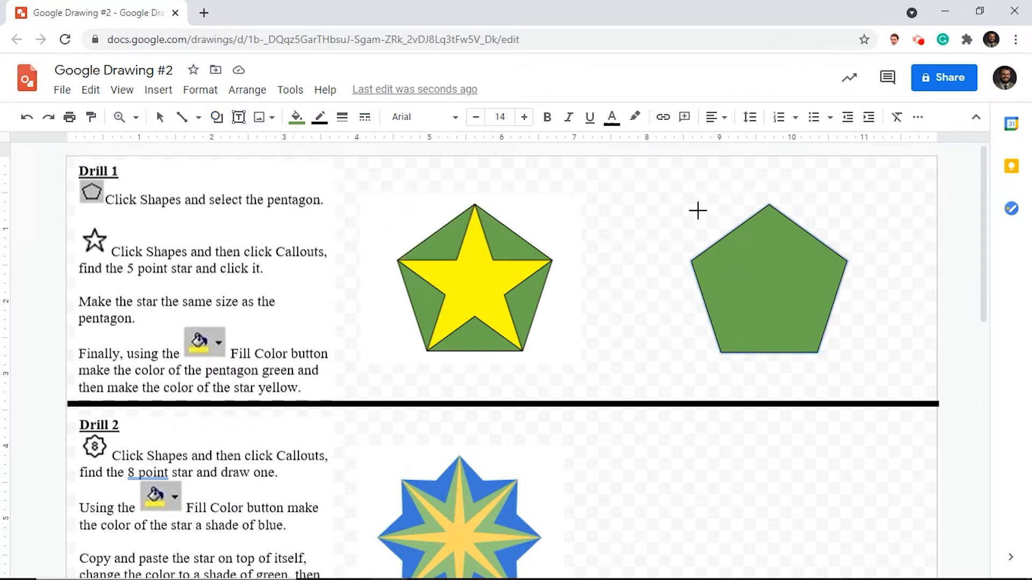
drag(692, 206, 810, 352)
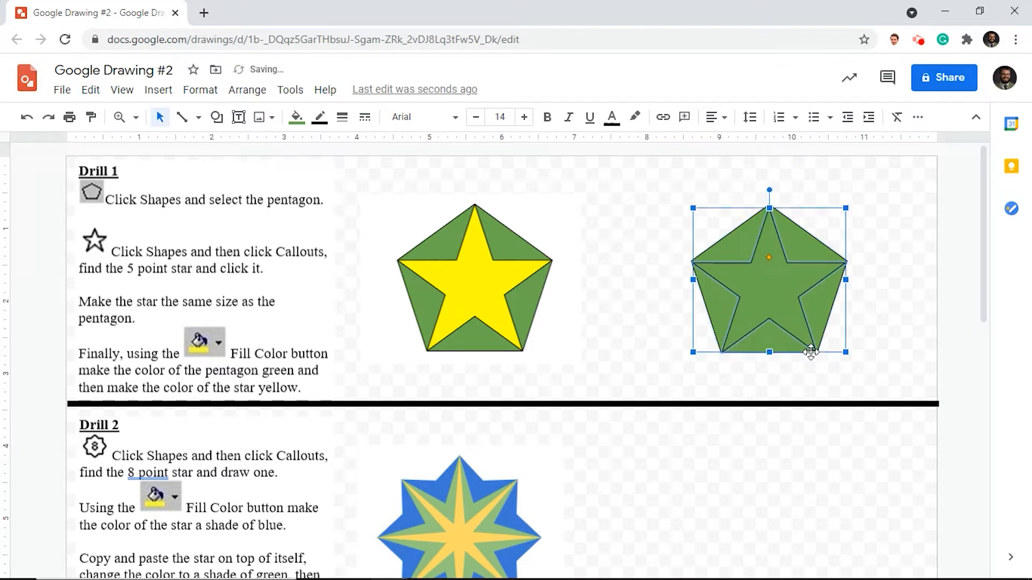
click(307, 124)
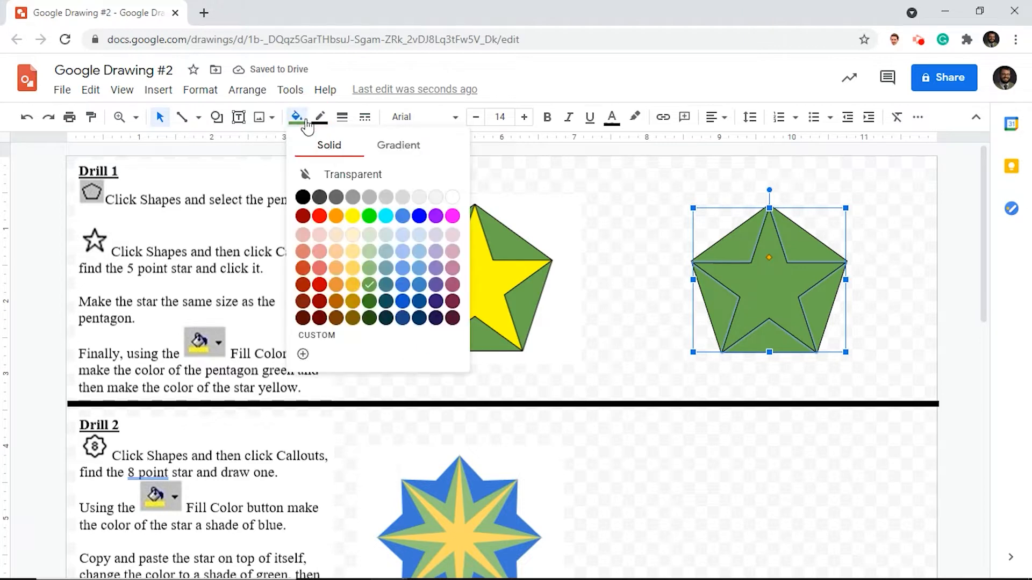
click(353, 217)
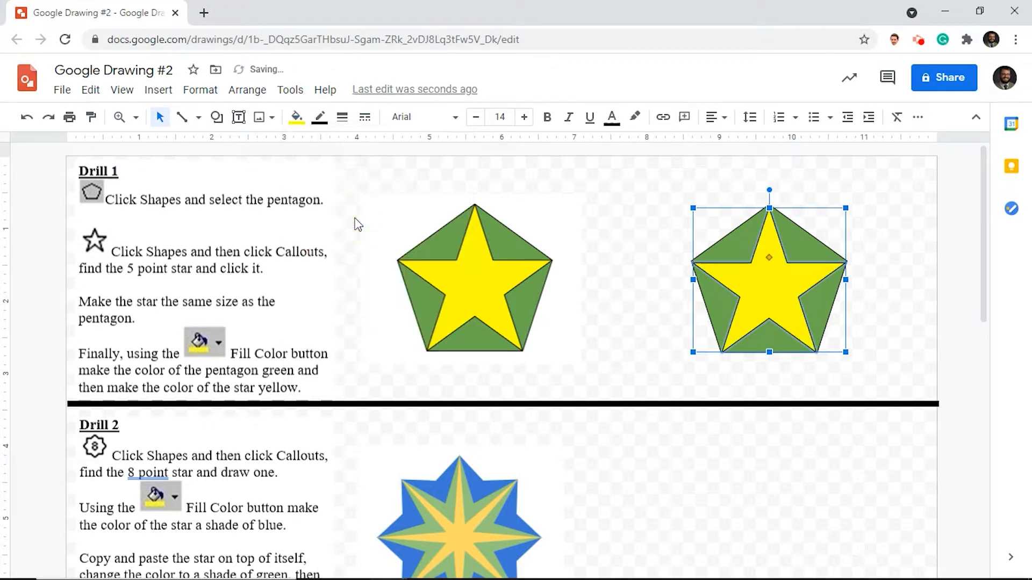
click(894, 241)
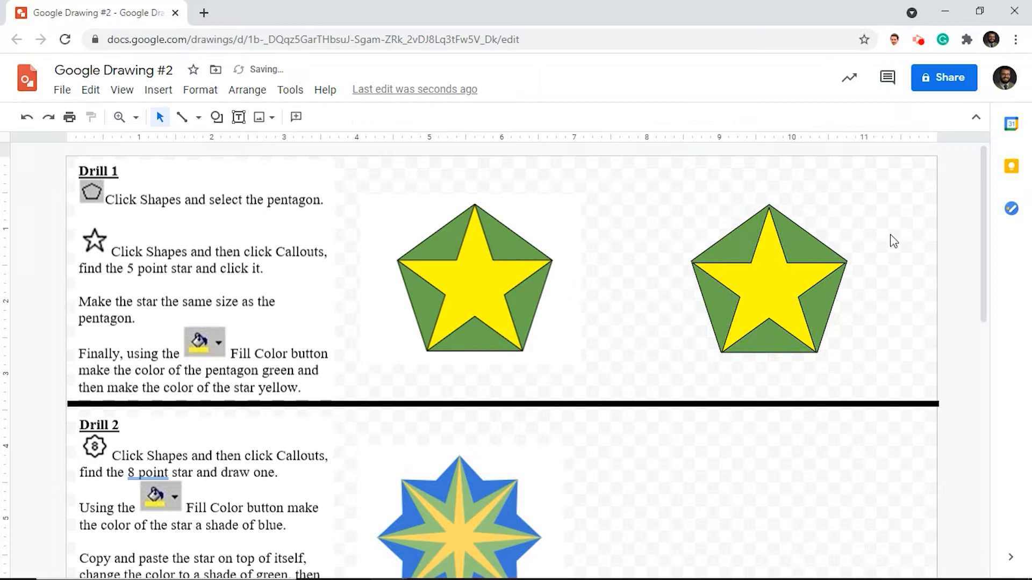
- Stretch the yellow star slightly upward so its top point meets the pentagon's upper corner
click(772, 269)
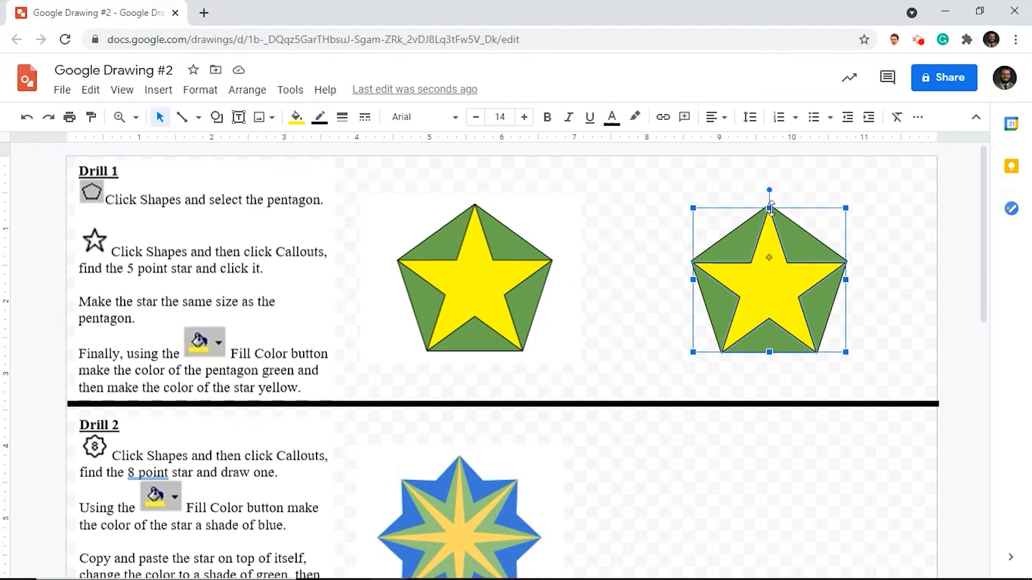
drag(771, 209, 770, 202)
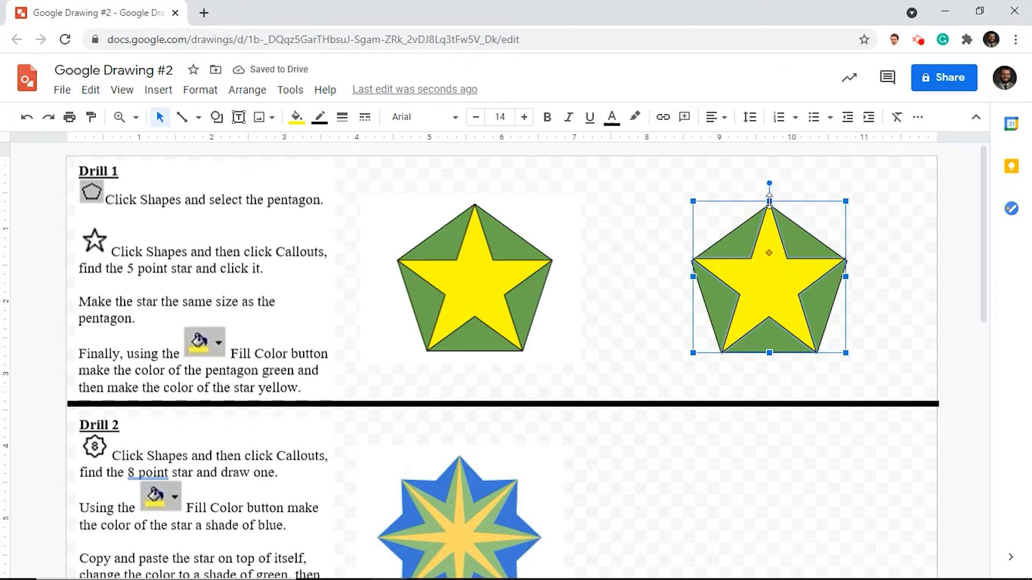
drag(769, 201, 771, 202)
click(910, 238)
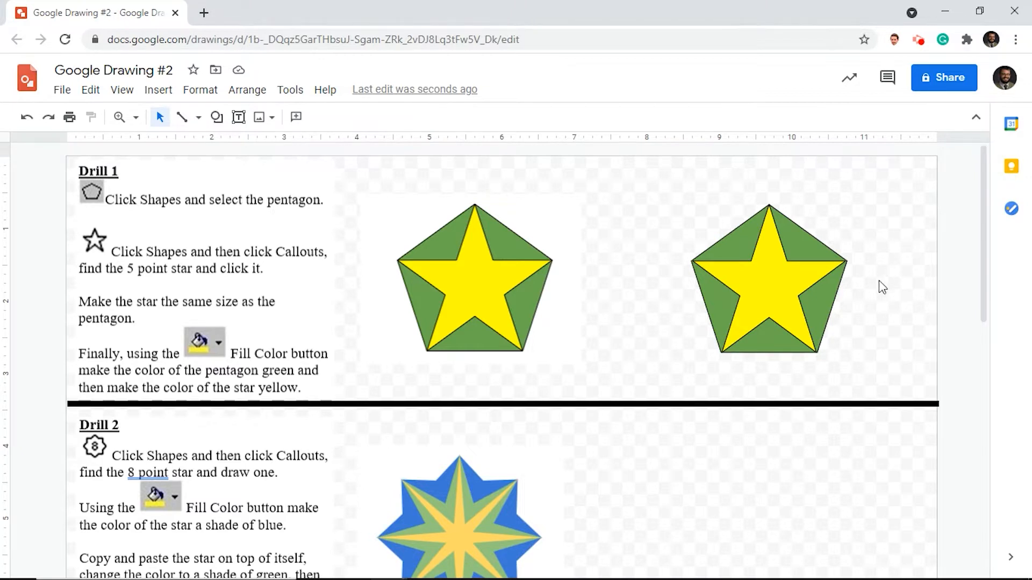
- Draw an 8-point star in the blank area beside the Drill 2 example and fill it with a lighter shade of blue
scroll(828, 400, down, 3)
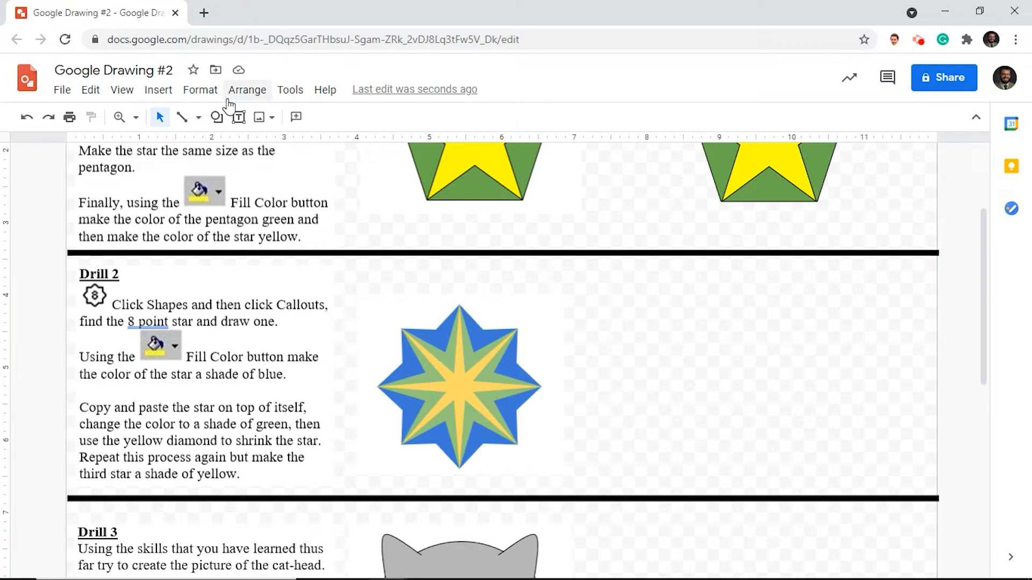
click(216, 118)
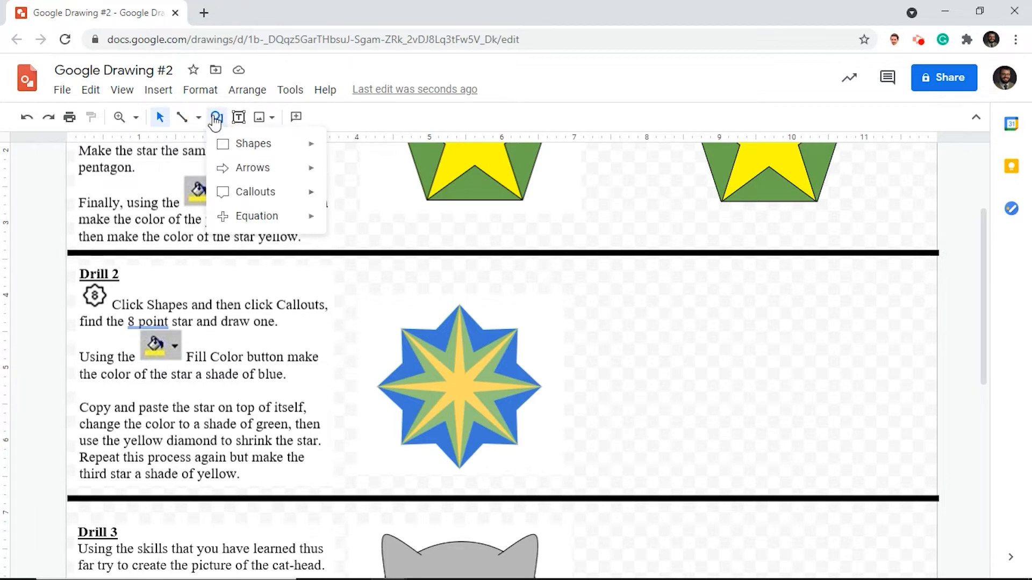
mouse_move(246, 196)
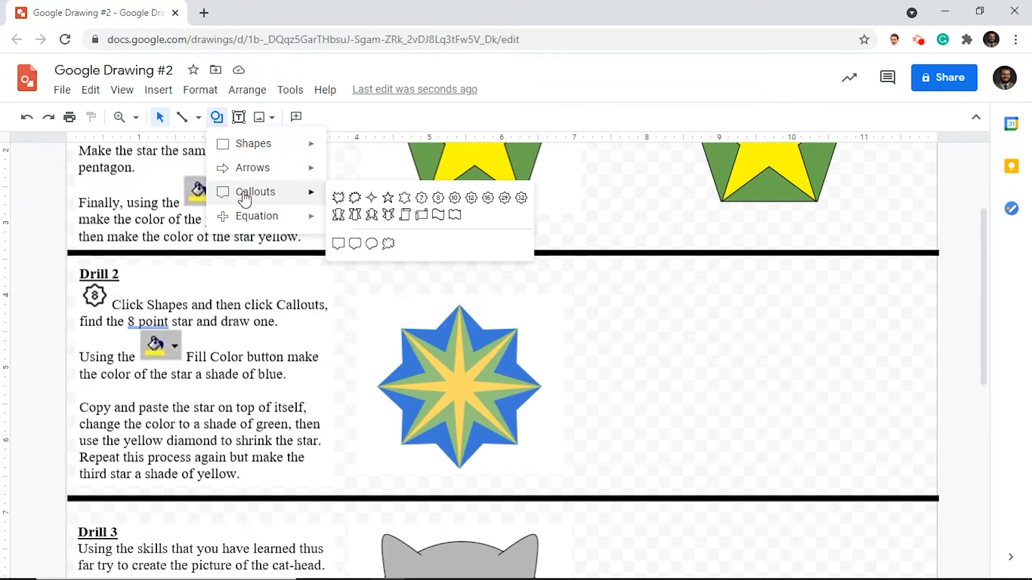
click(439, 199)
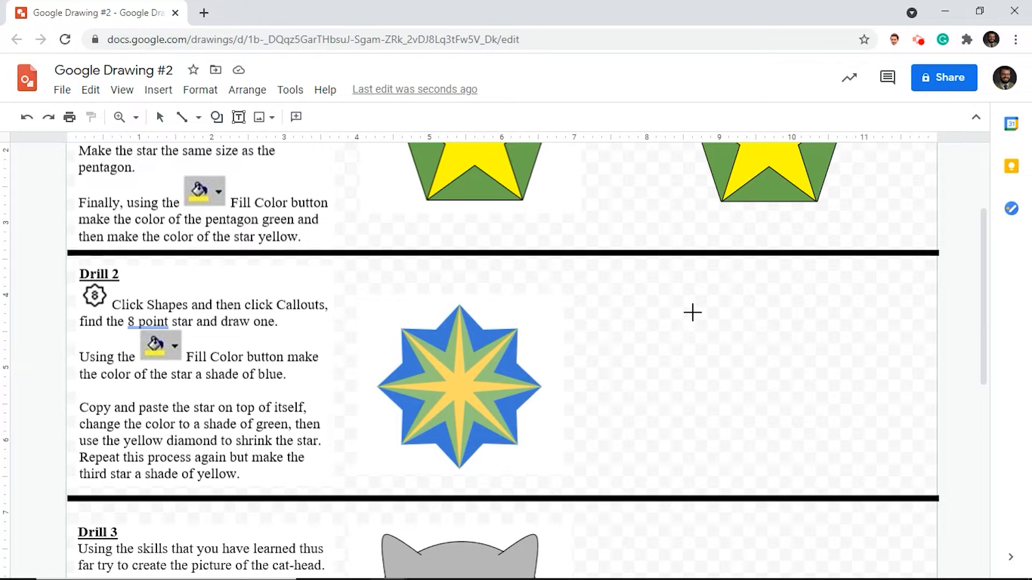
drag(692, 312, 841, 448)
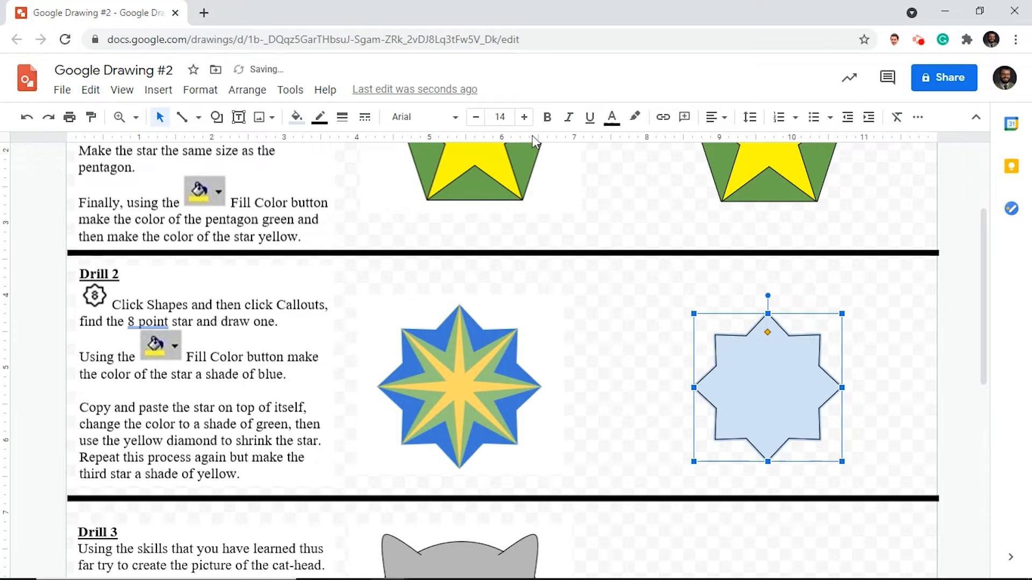
click(304, 123)
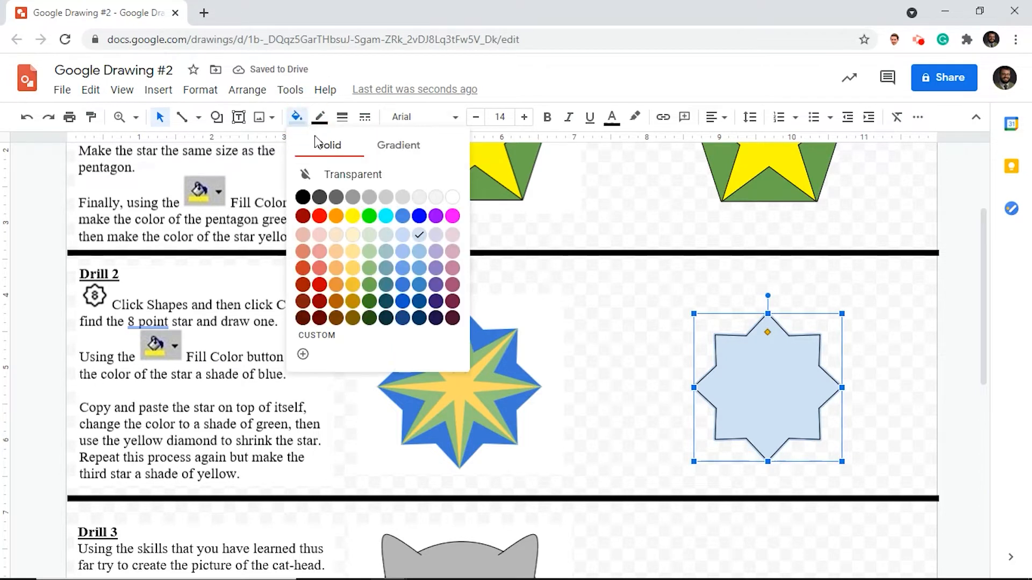
click(403, 269)
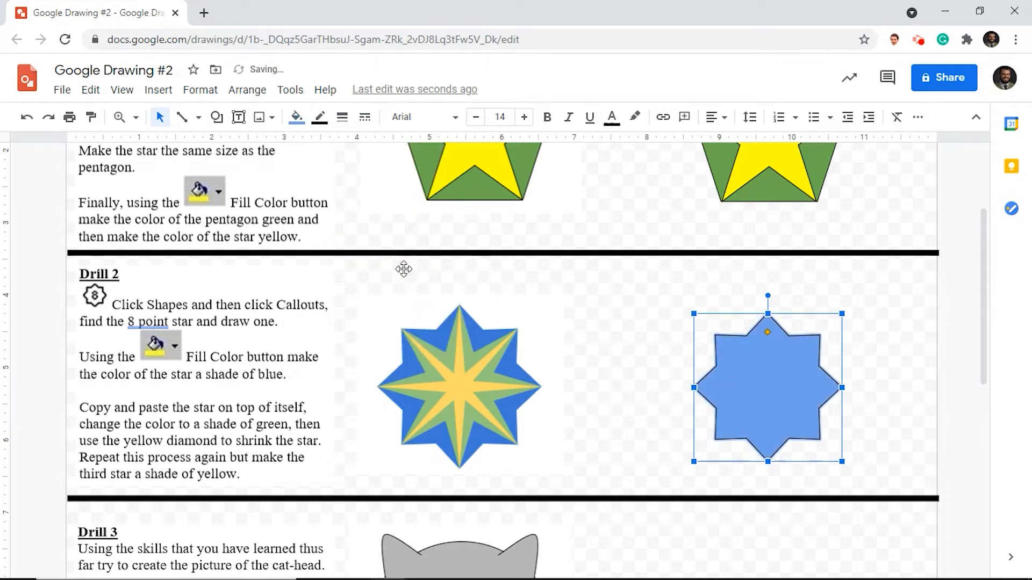
click(631, 421)
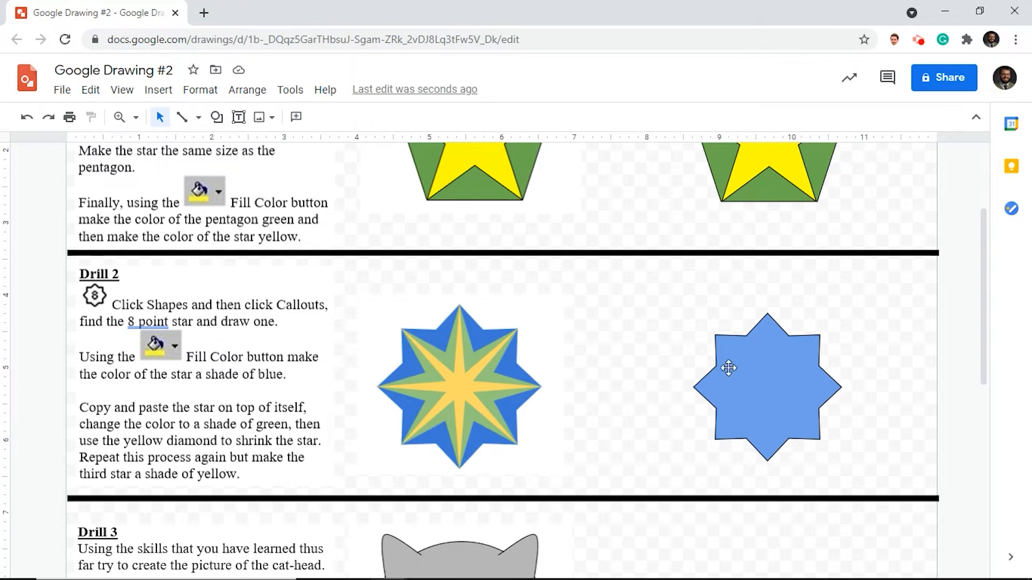
- Copy and paste the blue 8-point star, and place the duplicate directly on top of the original
click(762, 375)
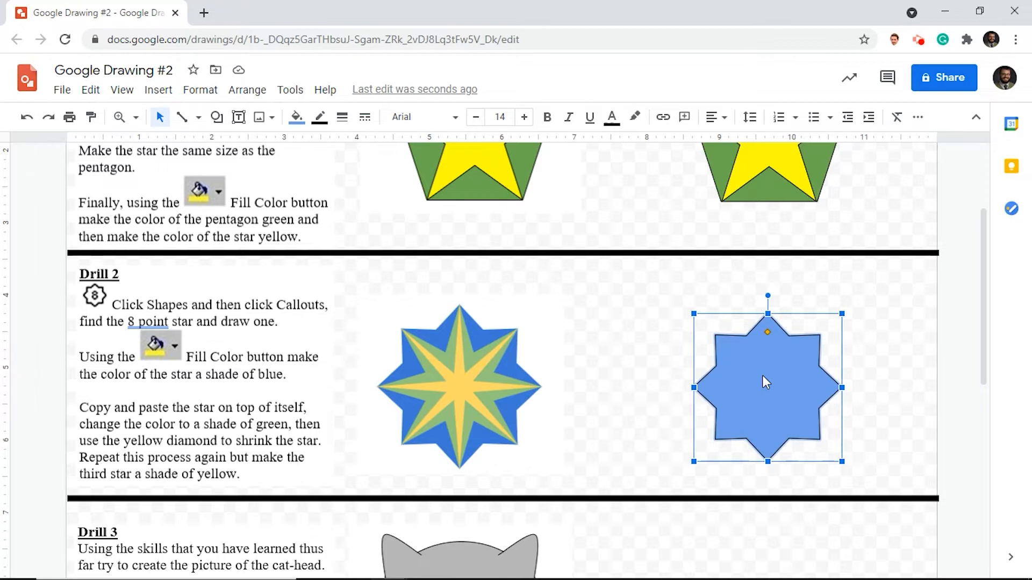
right_click(762, 375)
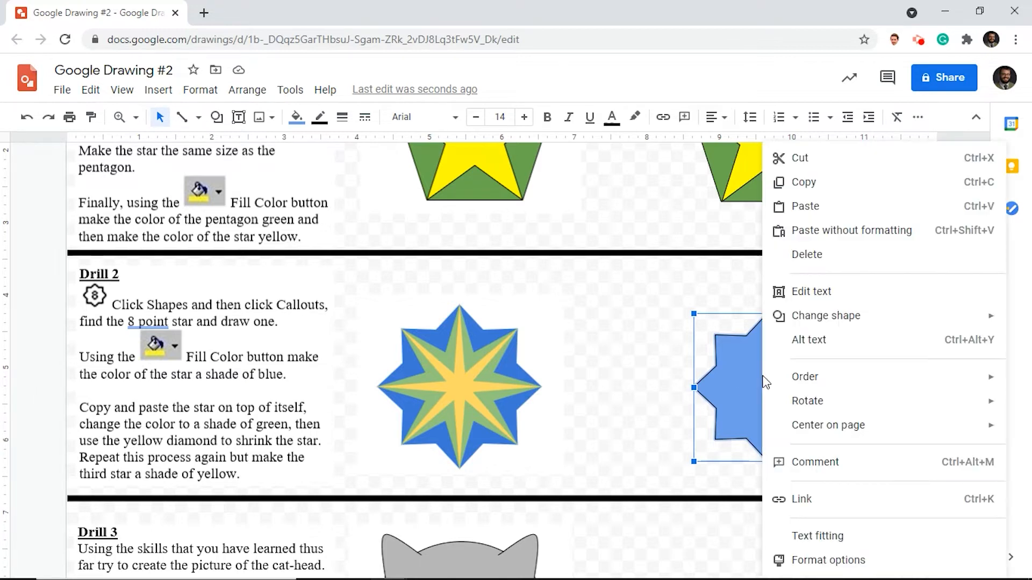
click(808, 183)
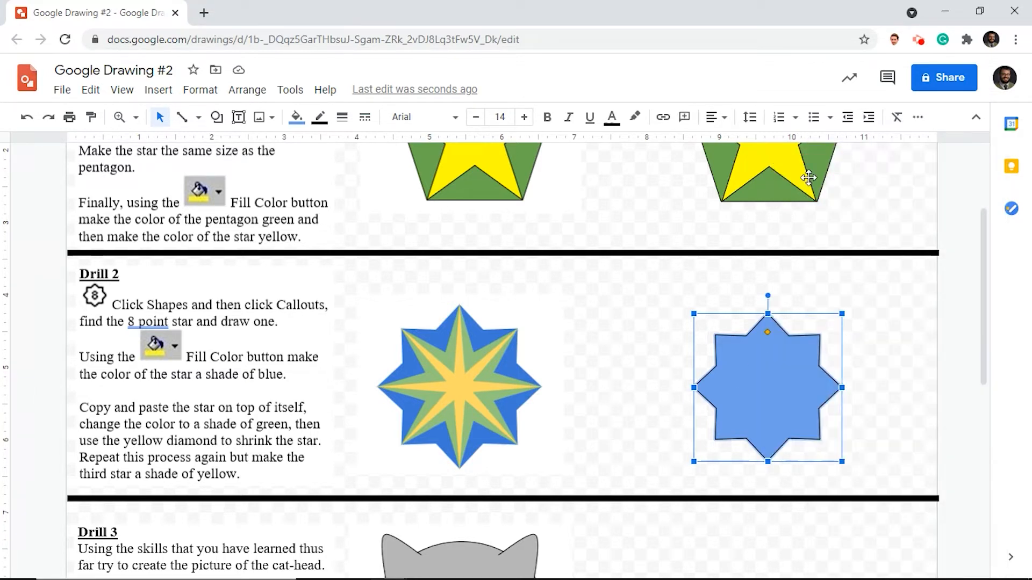
right_click(772, 401)
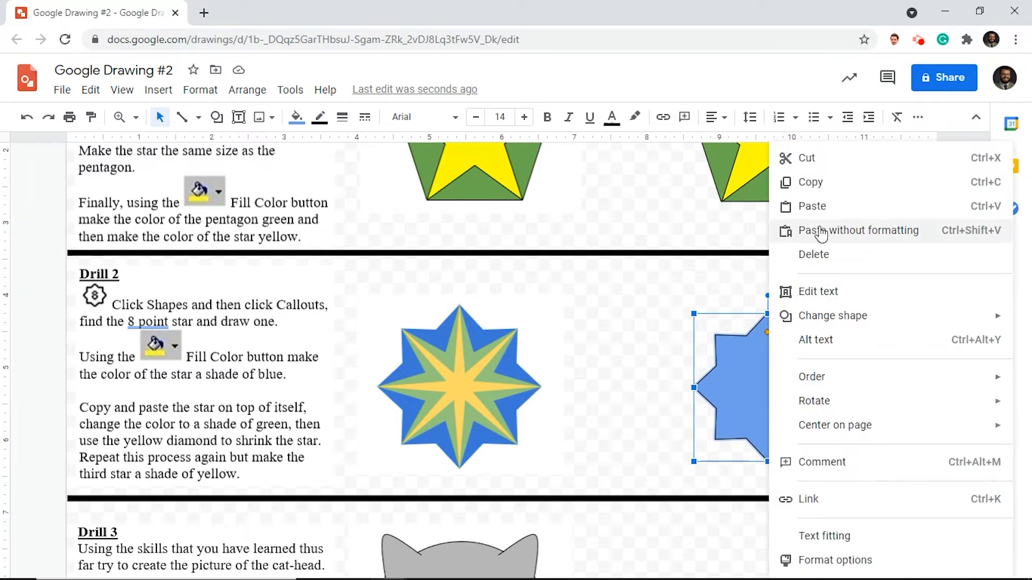
click(811, 206)
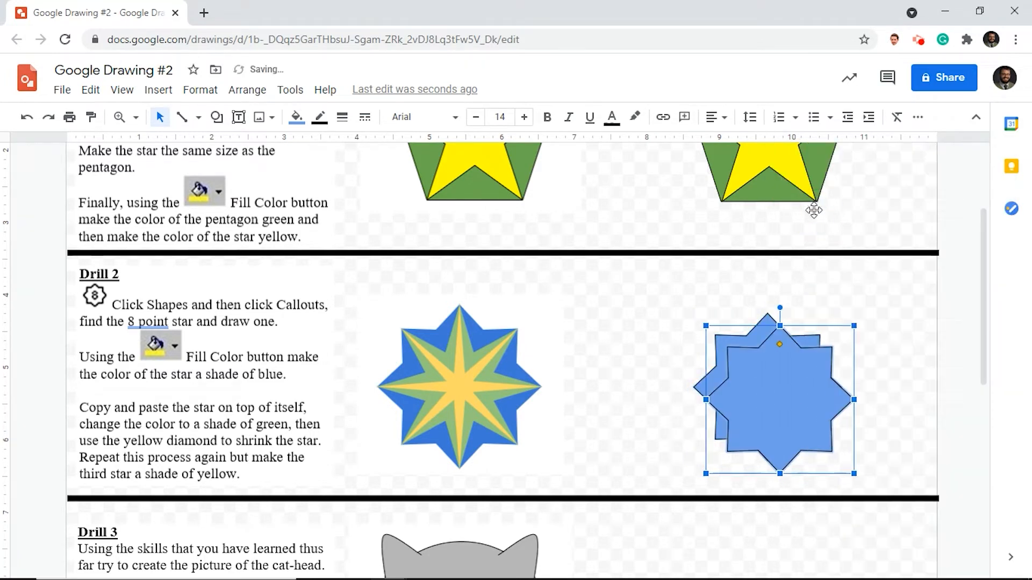
drag(772, 408, 760, 394)
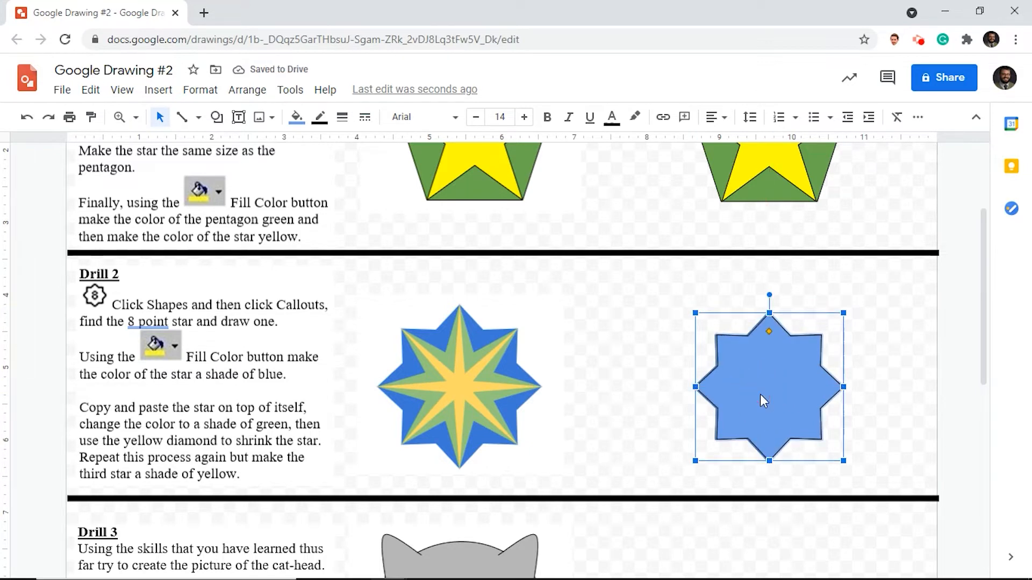
- Narrow the points of the upper 8-point star by reshaping it inward, and fill it with a soft green
click(759, 395)
click(769, 332)
drag(769, 333, 769, 356)
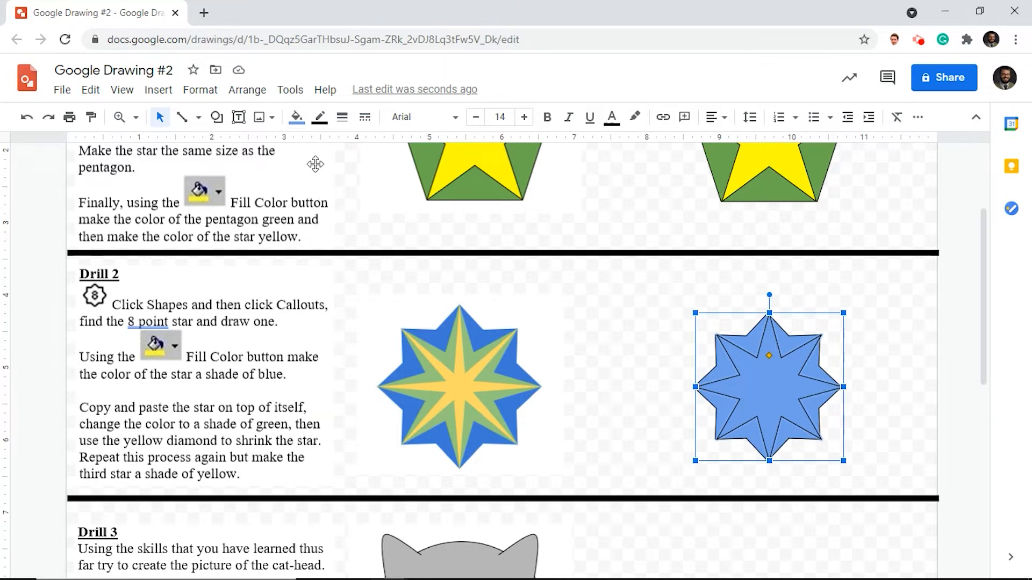
click(297, 116)
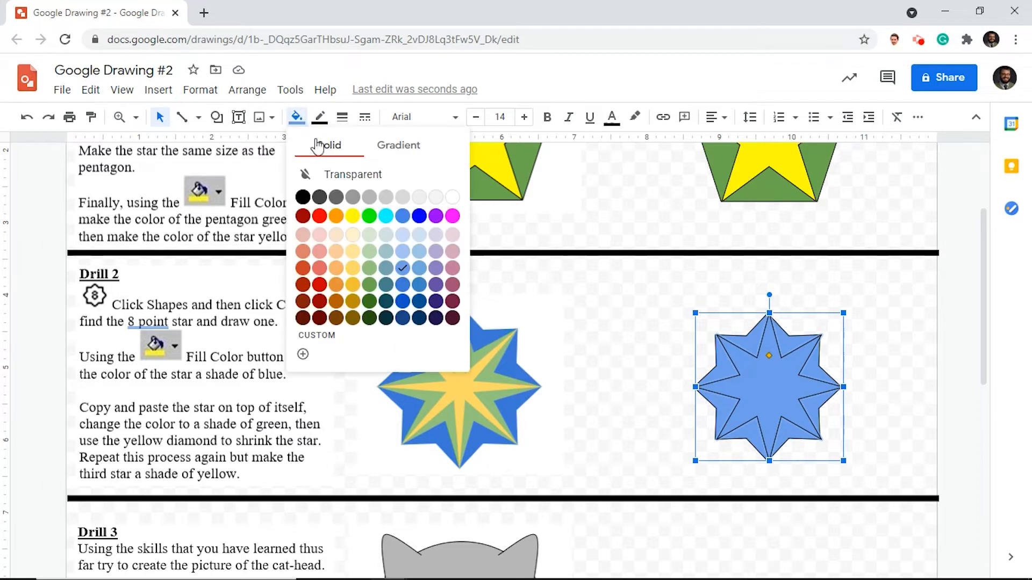
click(374, 267)
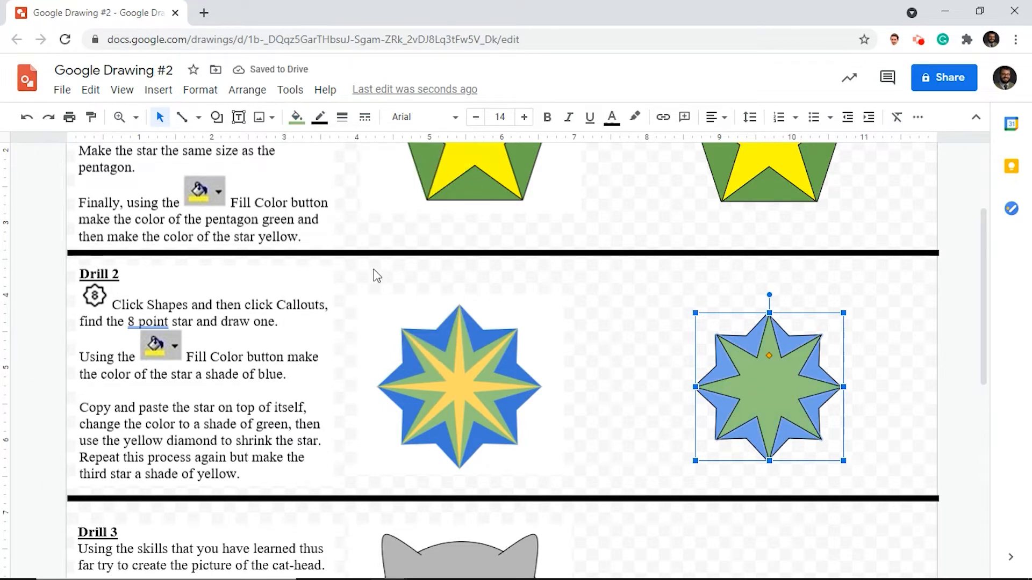
- Paste a copy of the green 8-point star and align it directly over the green one
key(ctrl+v)
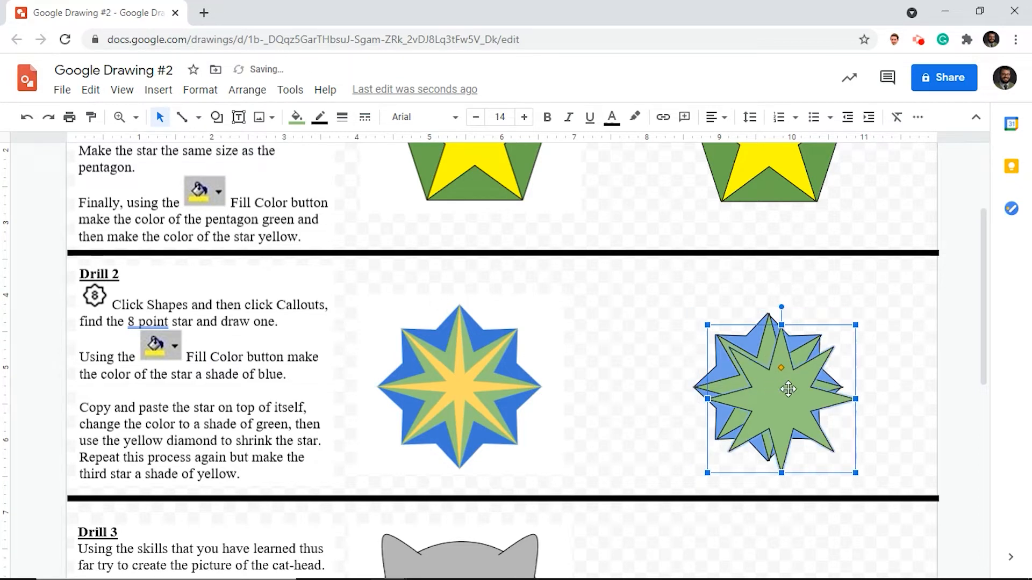
drag(786, 397, 776, 391)
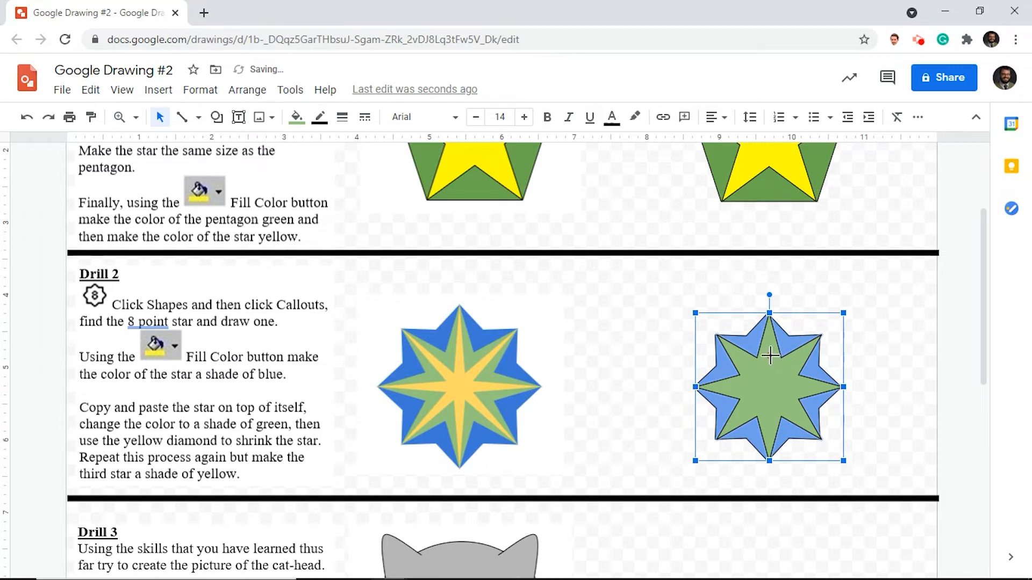
- Narrow the points of the topmost 8-point star by reshaping it inward, and fill it with light yellow 1
drag(769, 356, 769, 370)
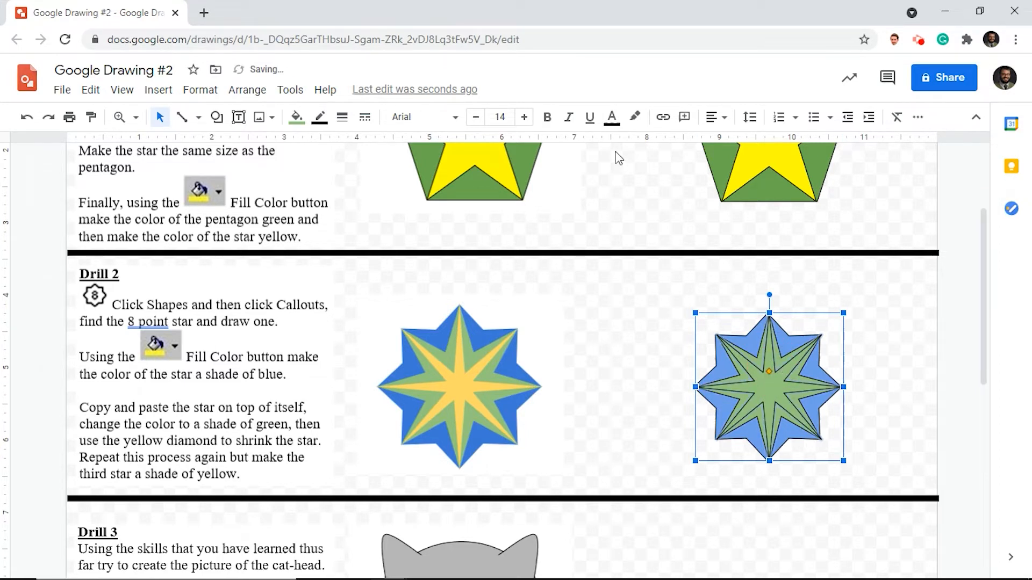
click(298, 119)
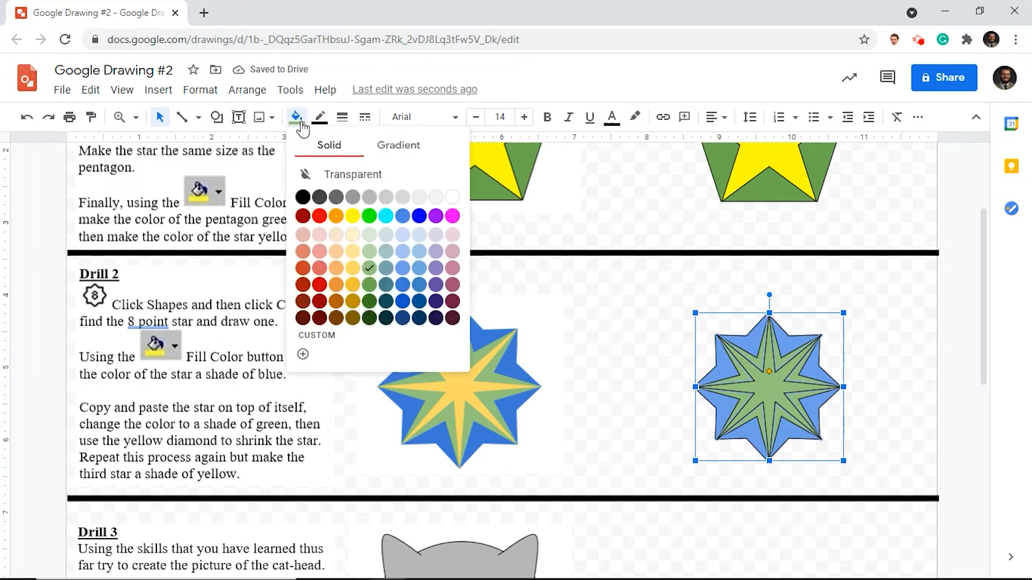
click(353, 268)
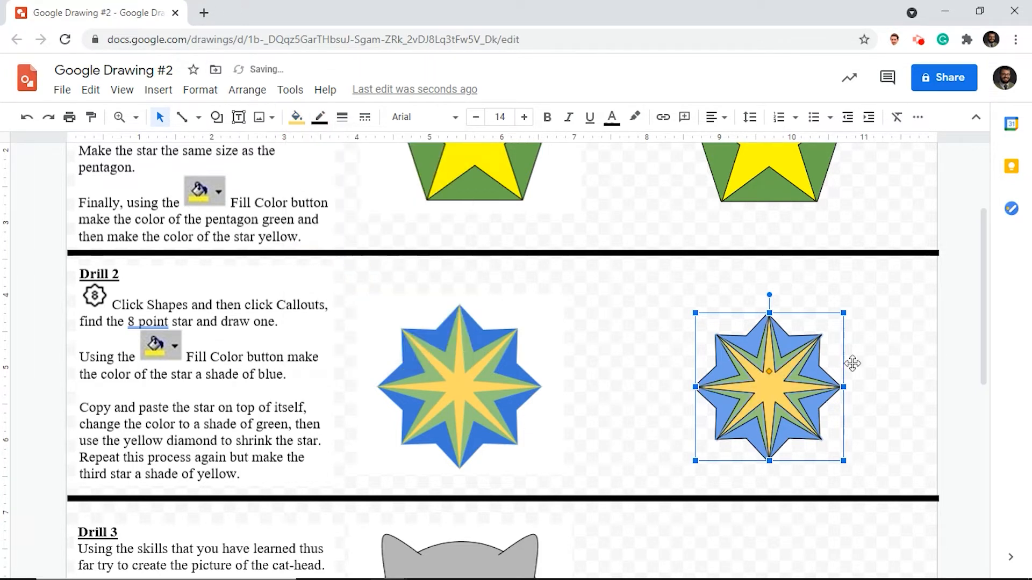
click(881, 334)
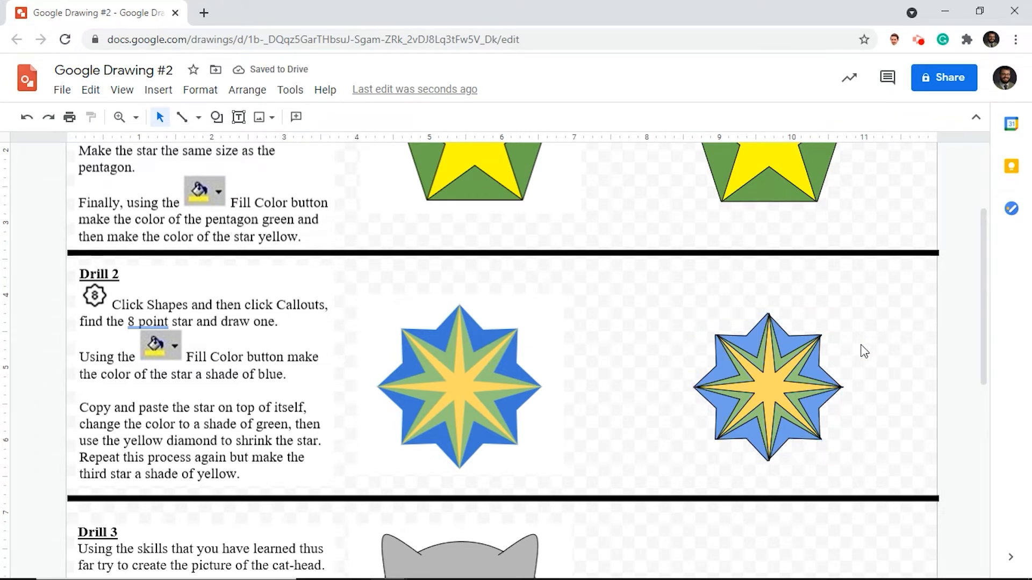
- Shift the blue 8-point star slightly sideways so it lines up behind the green and yellow stars
click(793, 441)
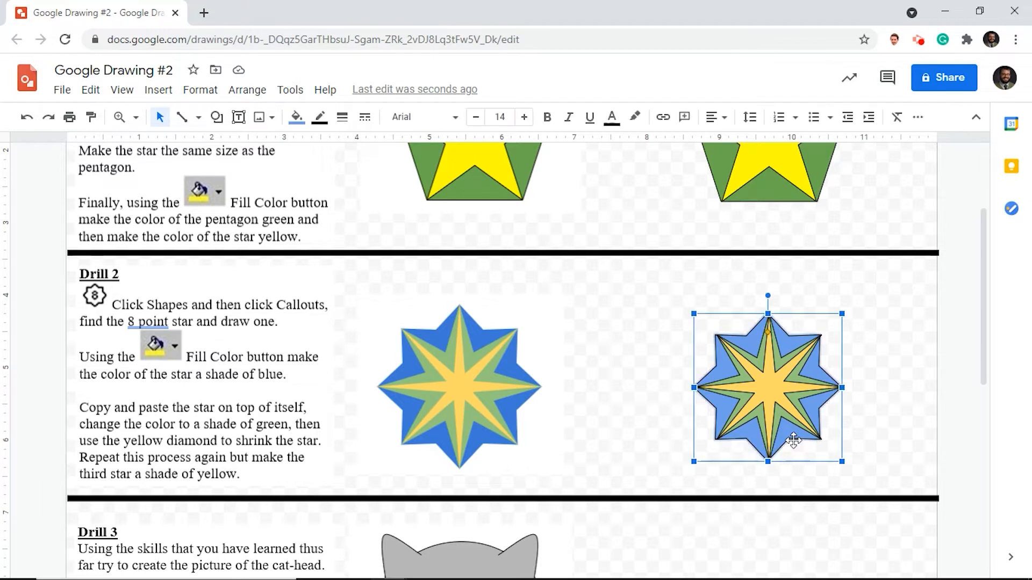
key(Right)
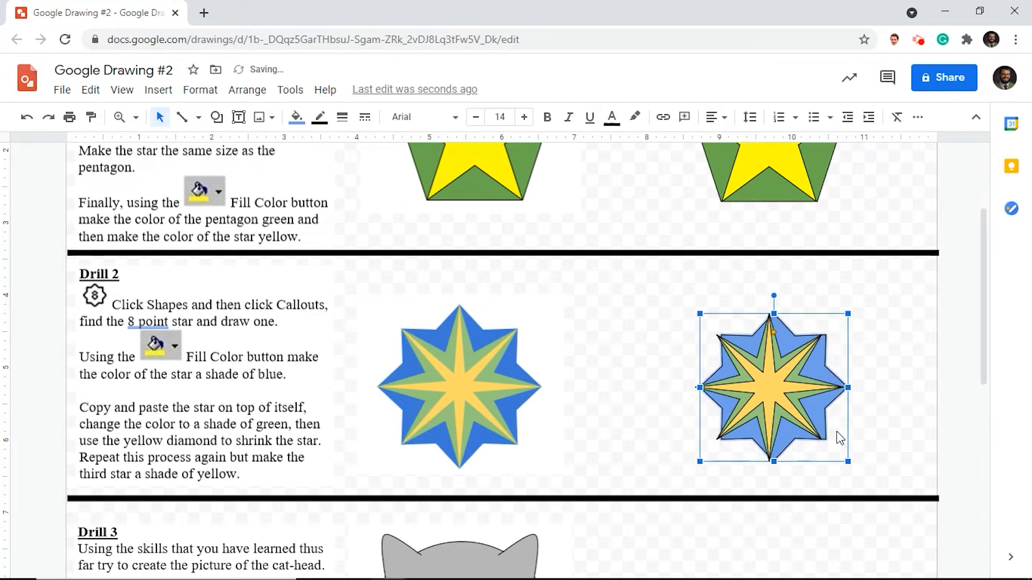
click(789, 442)
drag(787, 440, 783, 441)
click(931, 411)
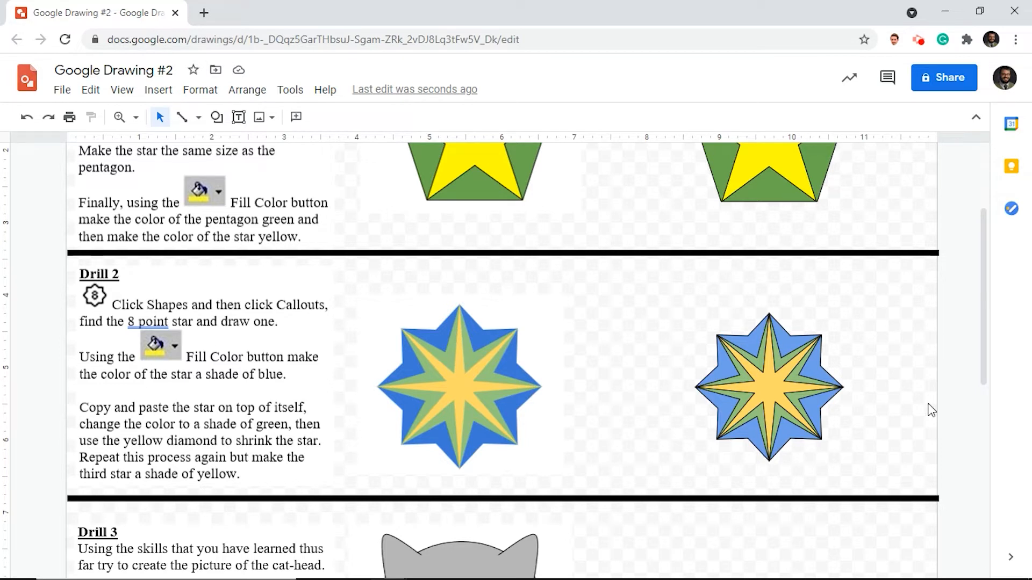
- Make the borders of the yellow, green and blue 8-point stars in the Drill 2 figure transparent
click(774, 396)
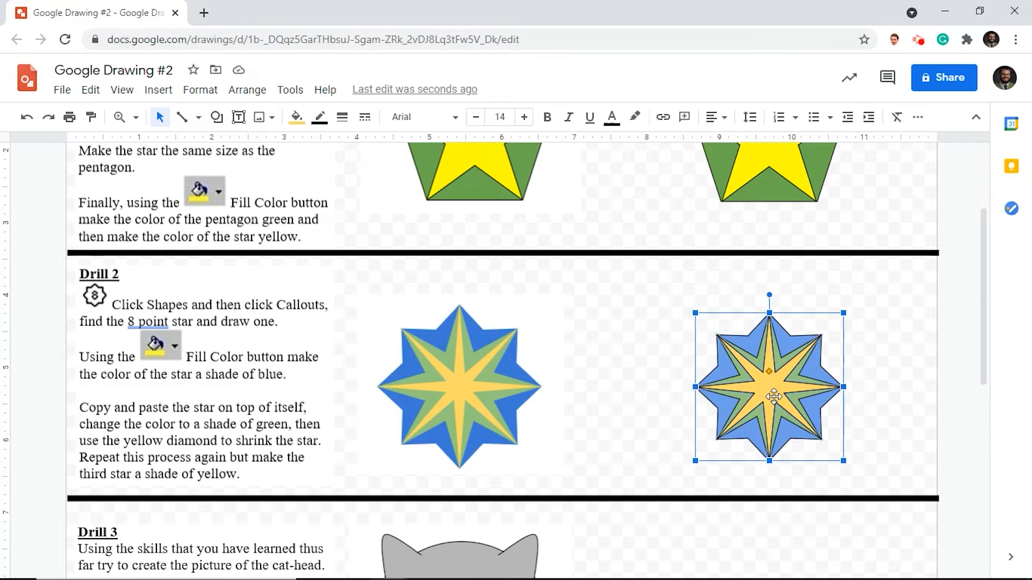
click(321, 128)
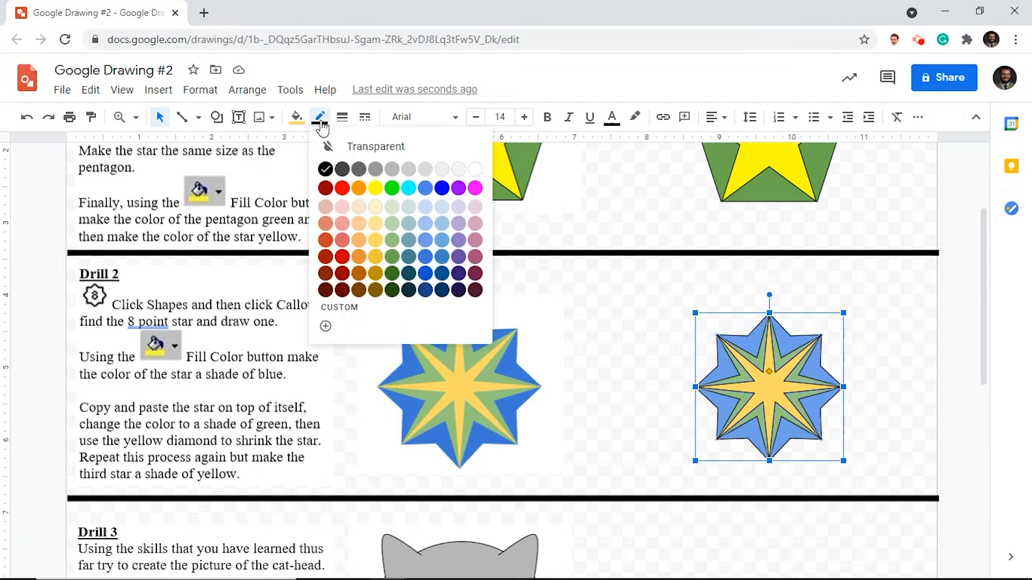
click(356, 145)
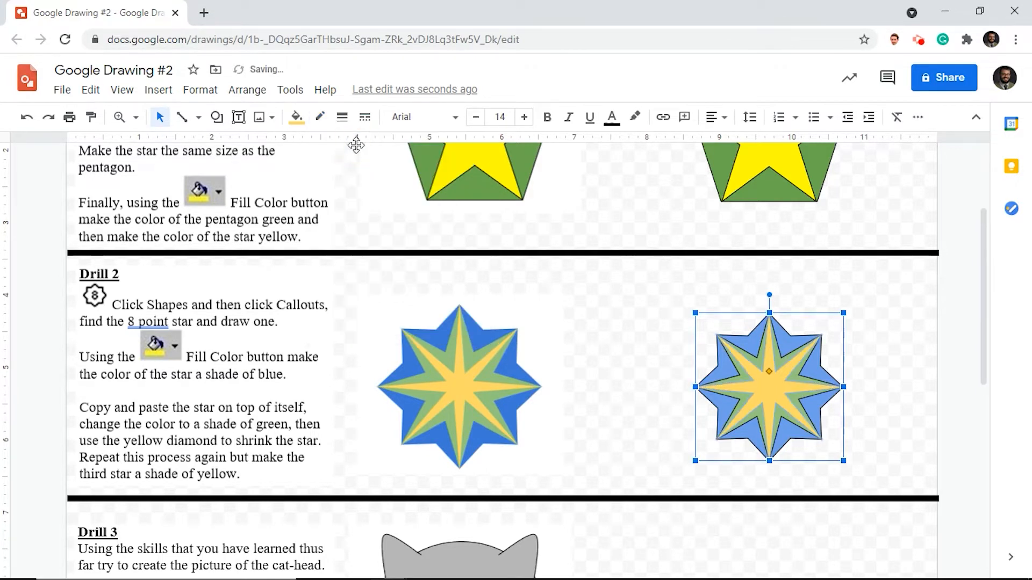
click(905, 342)
click(800, 377)
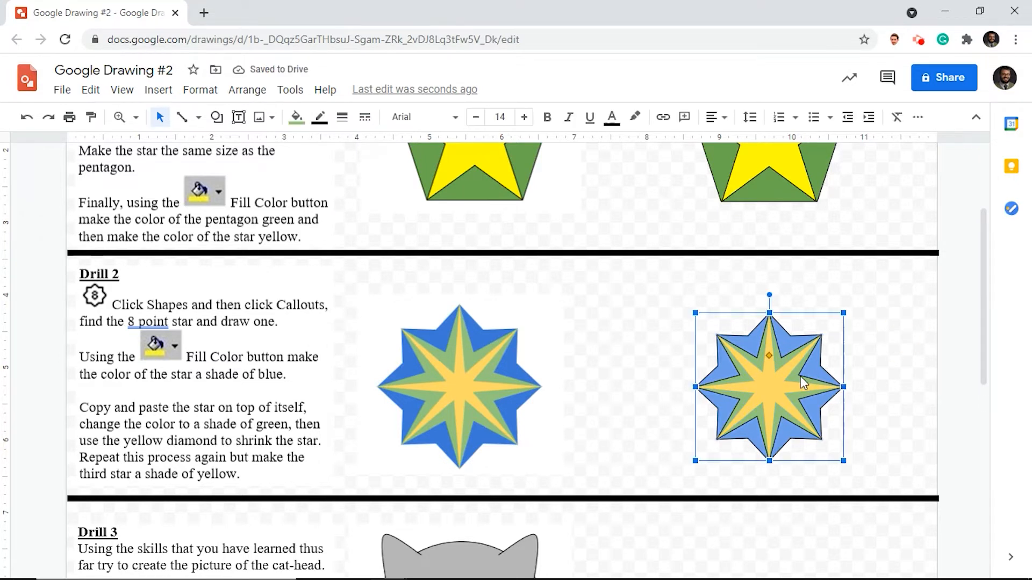
click(320, 117)
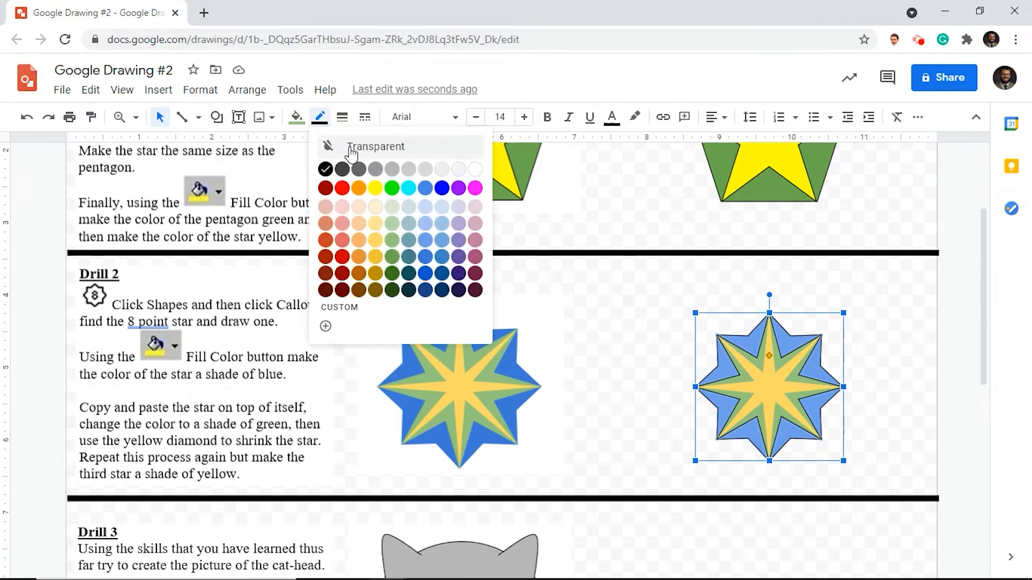
click(377, 151)
click(822, 374)
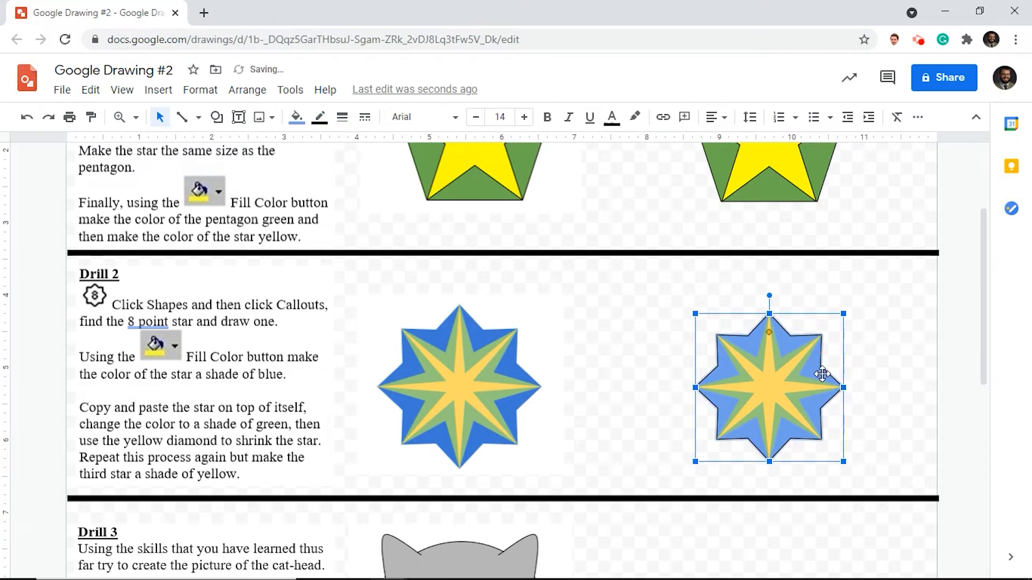
click(324, 124)
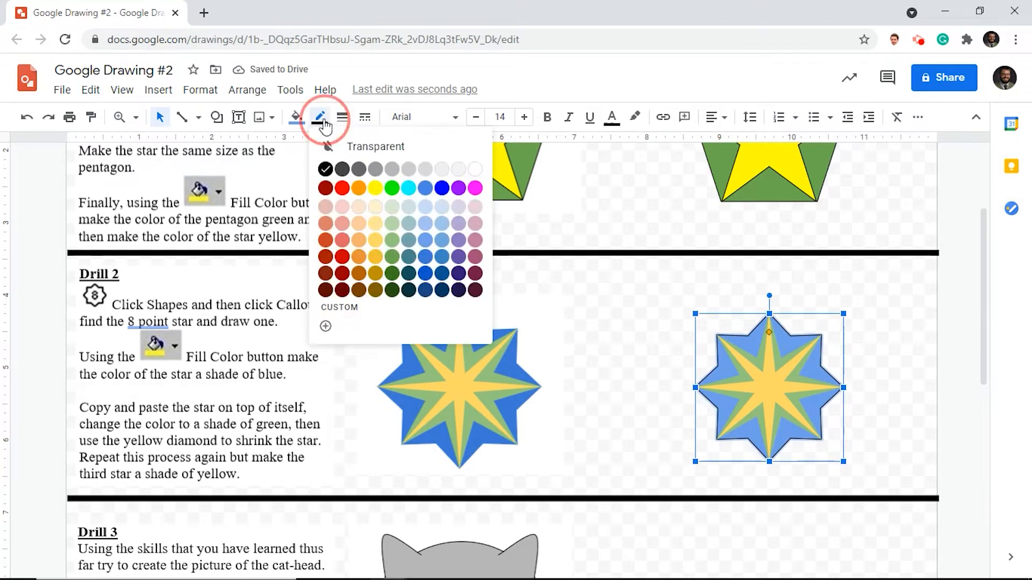
click(370, 142)
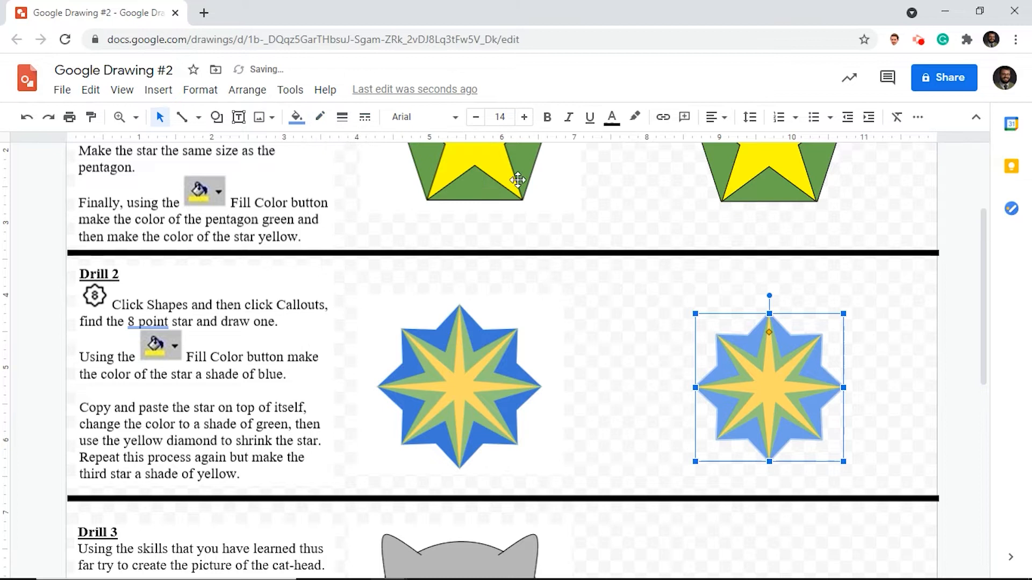
click(905, 349)
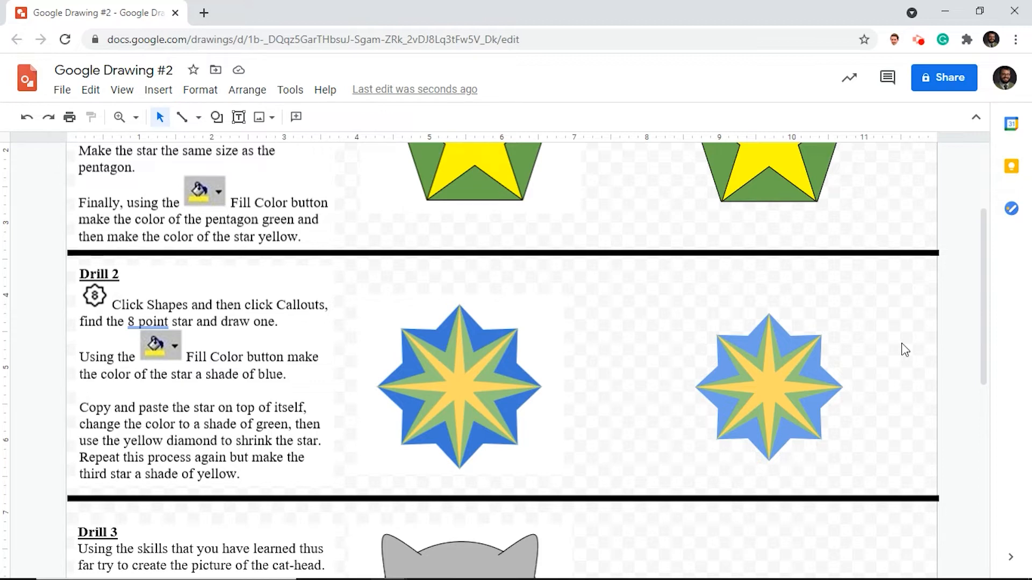
- Draw a large circle for the cat's head in the blank area beside the Drill 3 example
scroll(904, 349, down, 4)
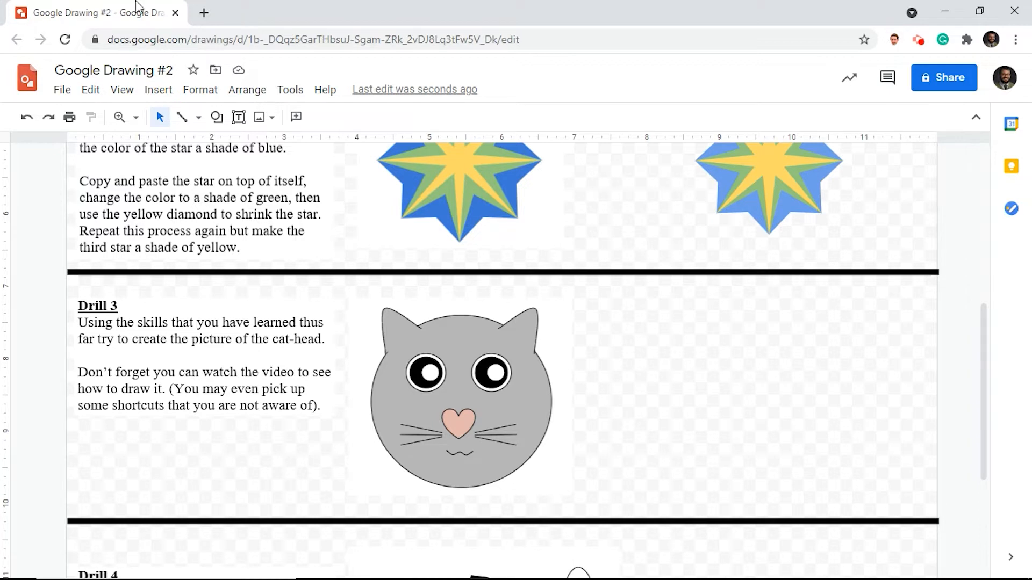
click(216, 118)
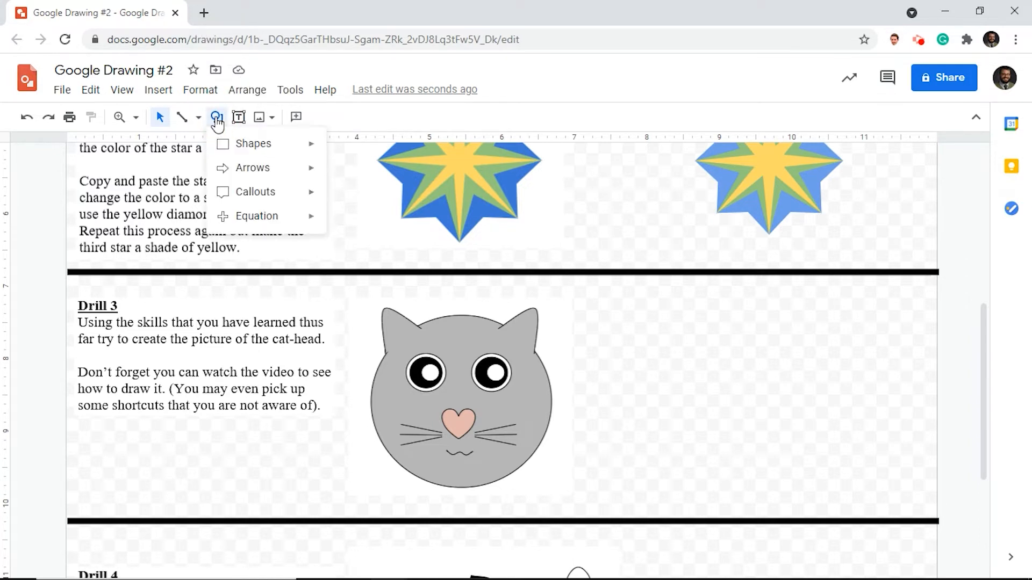
mouse_move(274, 147)
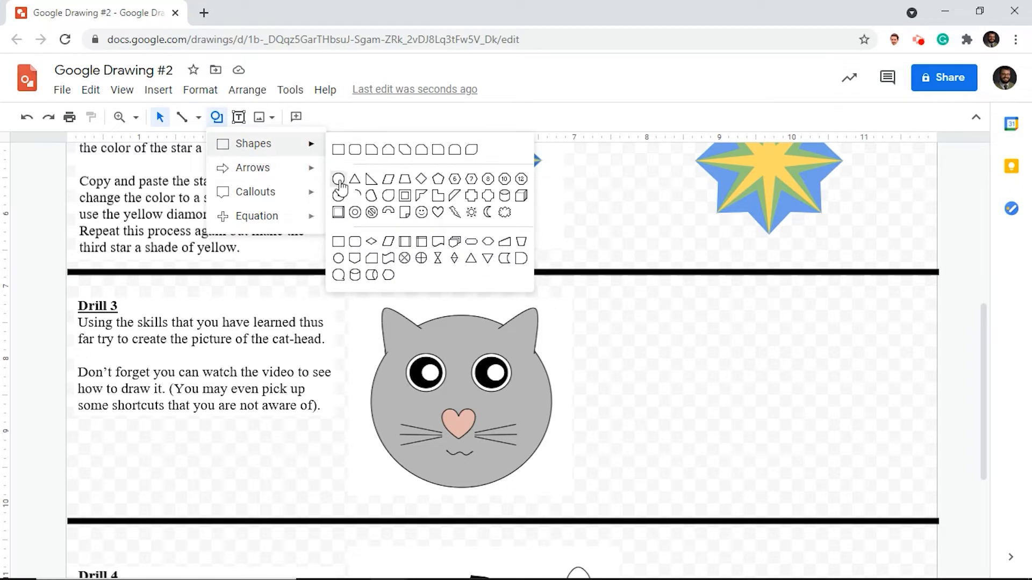
click(338, 180)
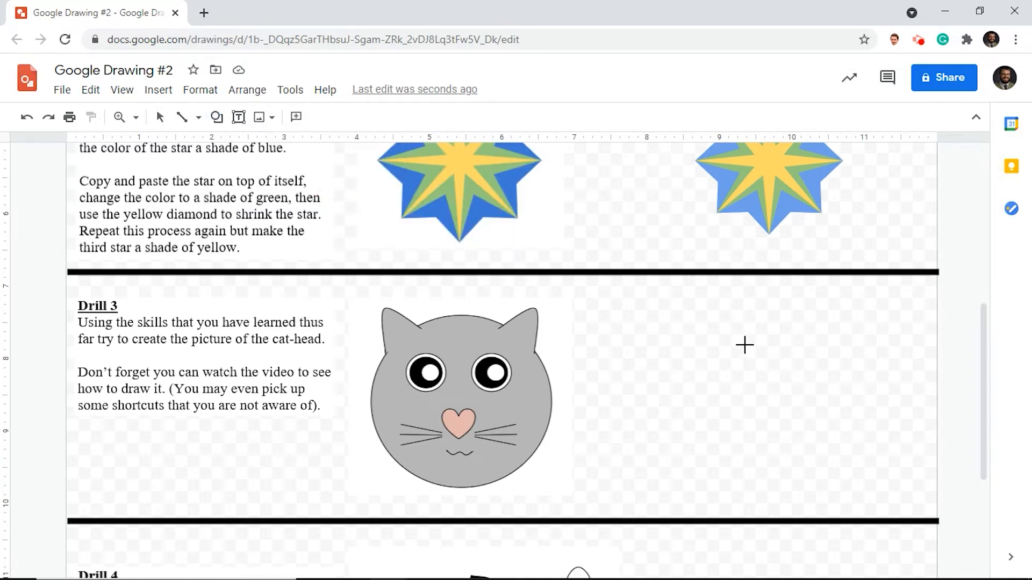
drag(711, 332, 860, 480)
drag(805, 416, 791, 409)
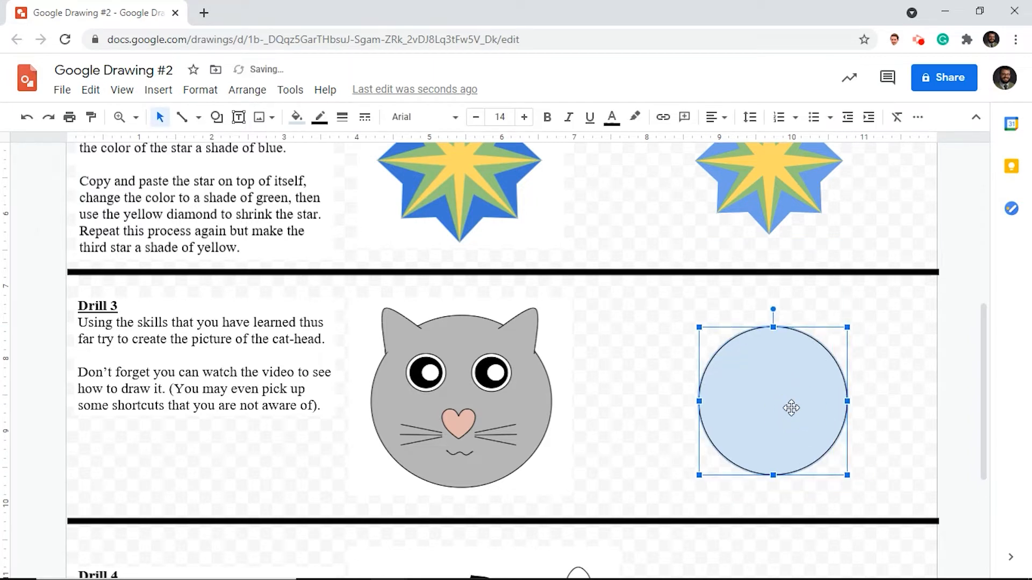
- Fill the cat's head circle with solid gray
click(298, 120)
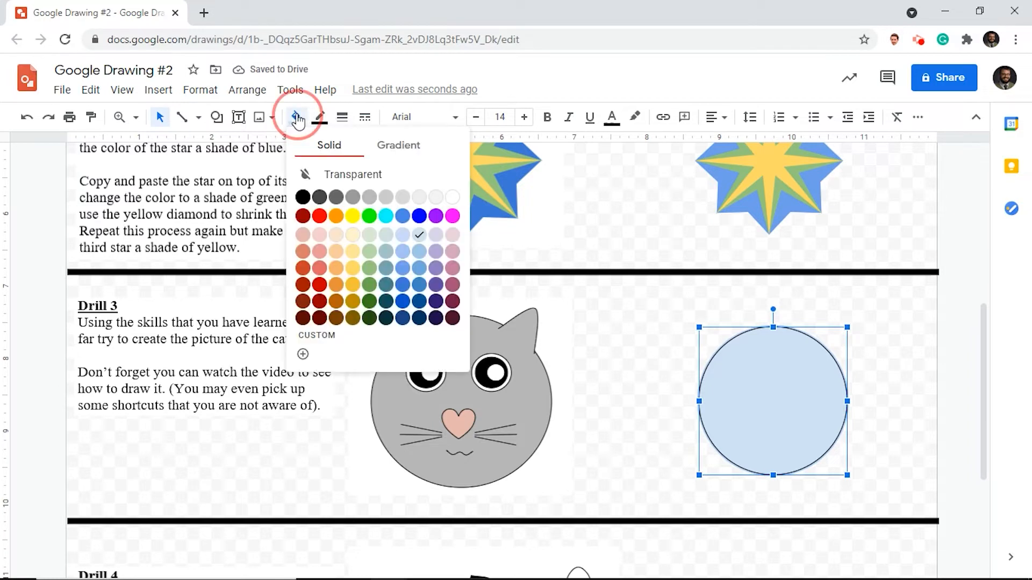
click(386, 199)
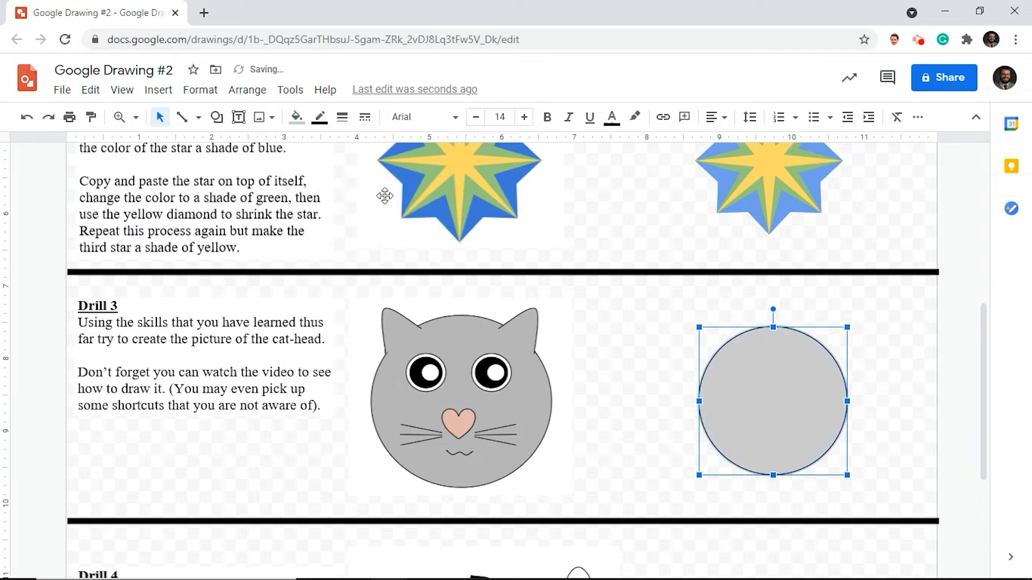
click(639, 332)
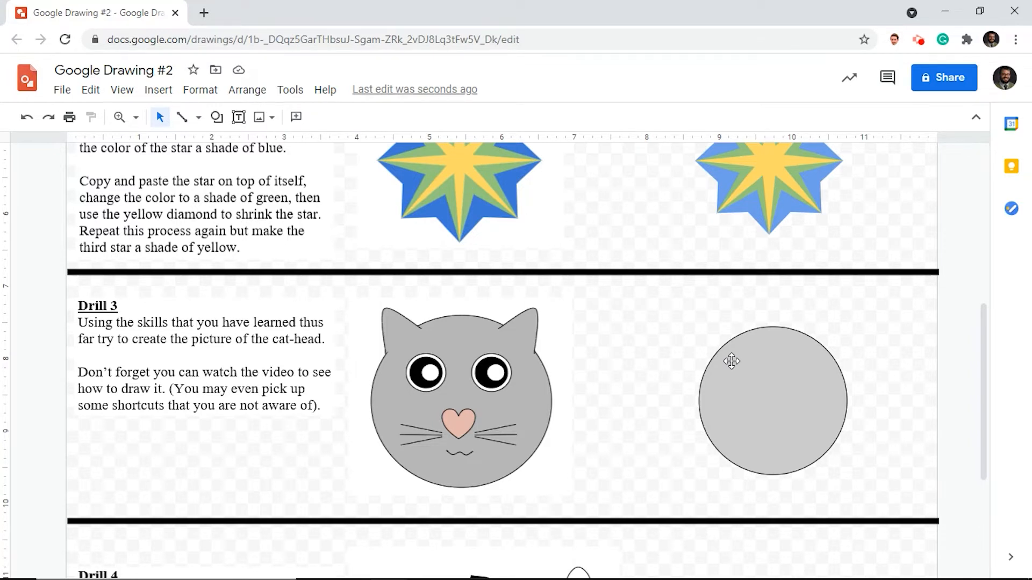
- Draw a pointed ear outline with the Curve tool just outside the upper right edge of the head circle
click(184, 119)
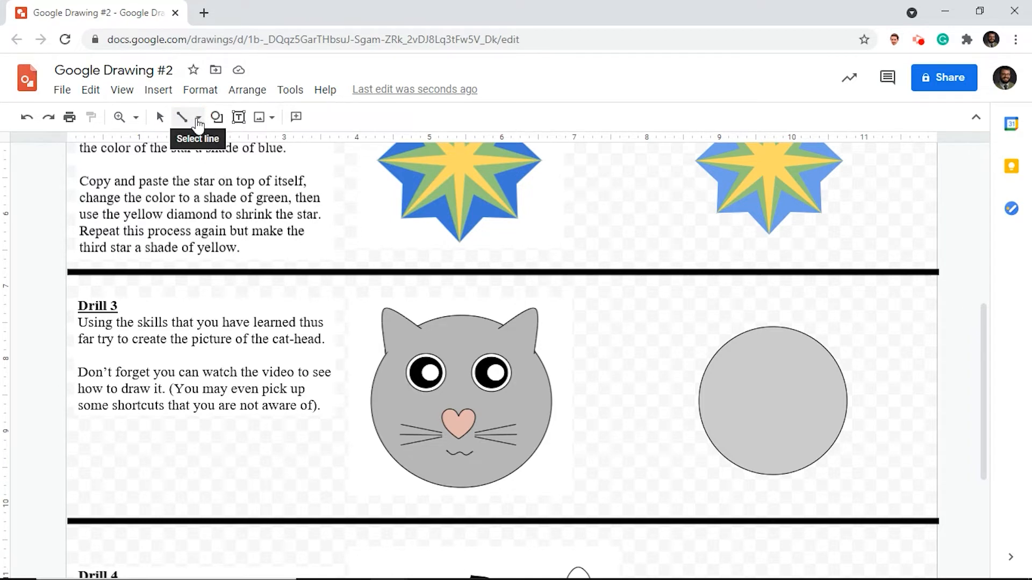
click(199, 119)
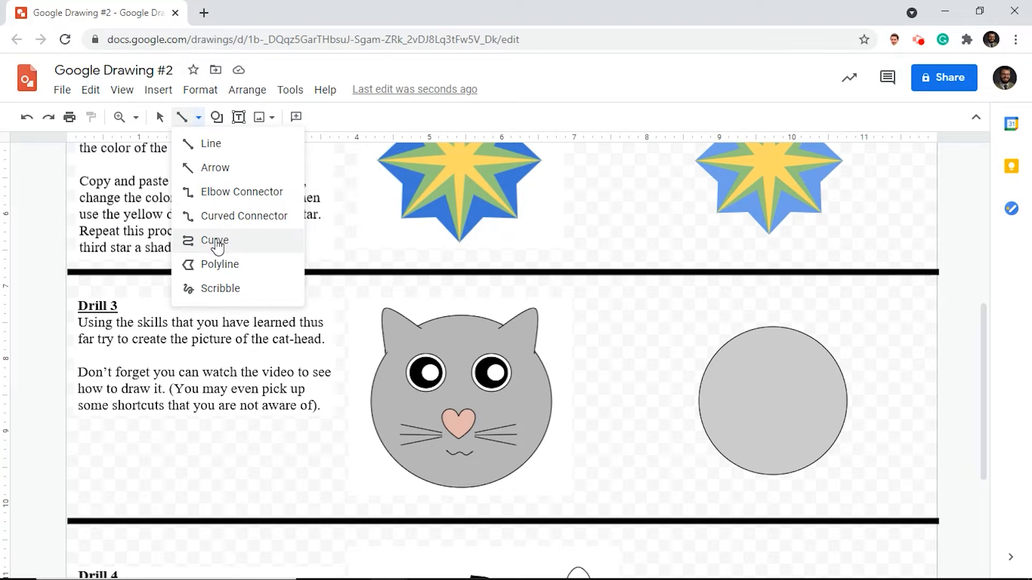
click(218, 243)
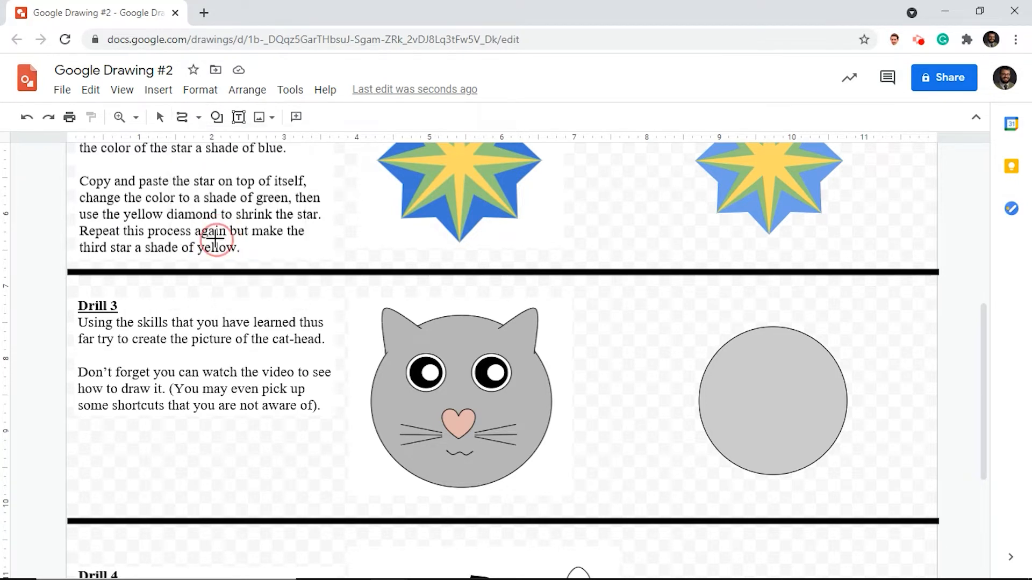
click(818, 321)
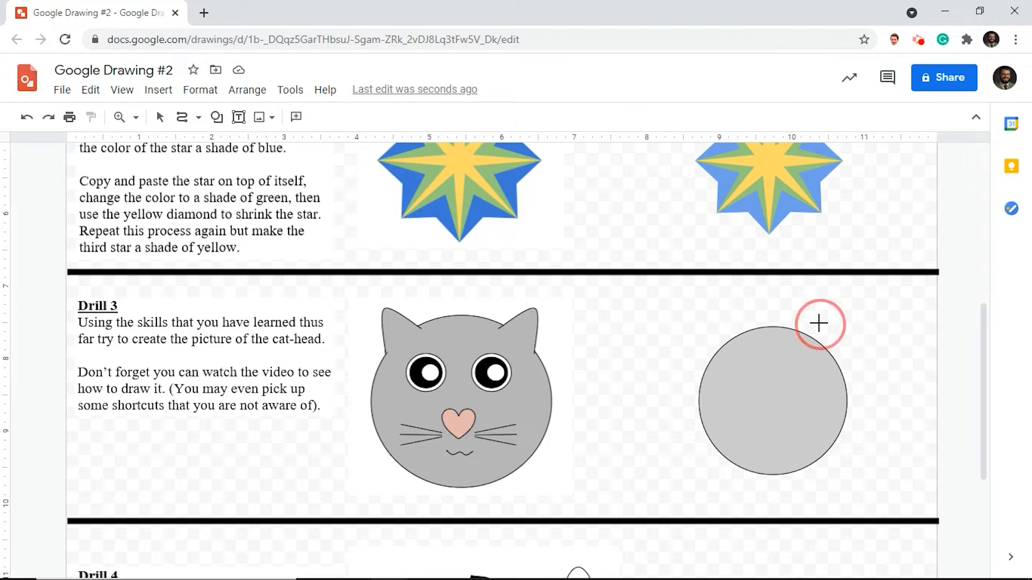
click(854, 306)
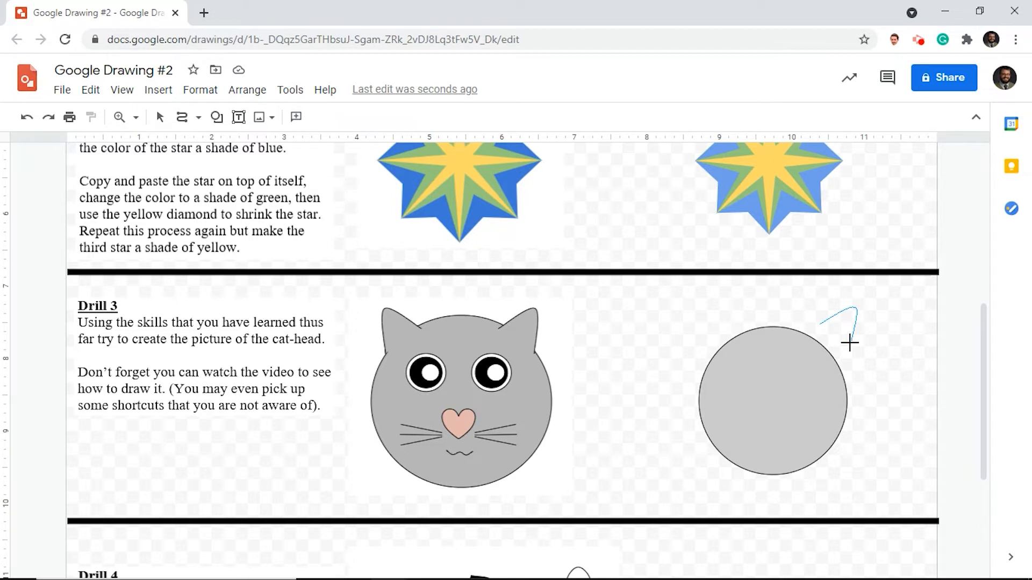
double_click(849, 343)
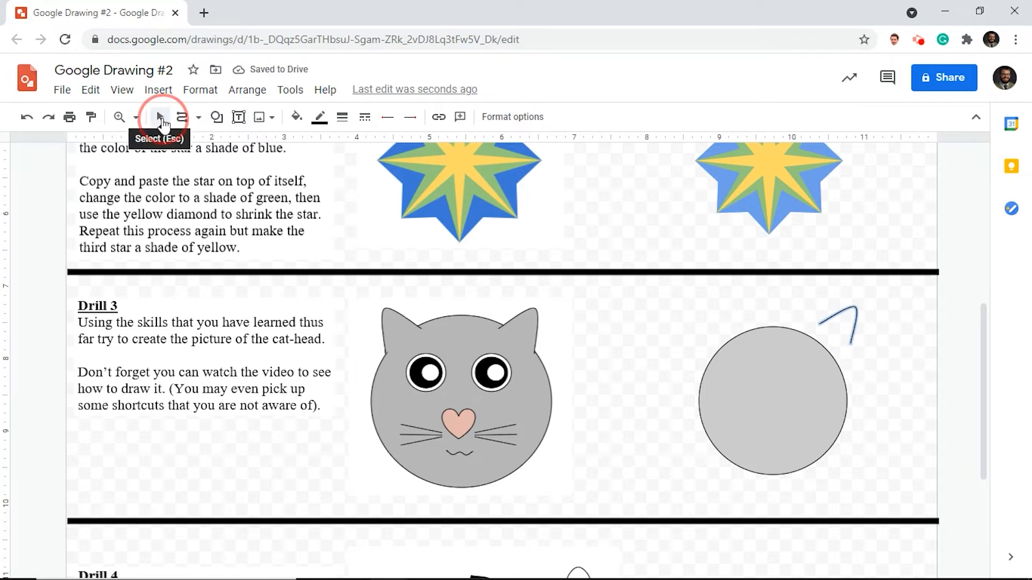
- Fill the curved ear shape with the same gray as the head
click(160, 120)
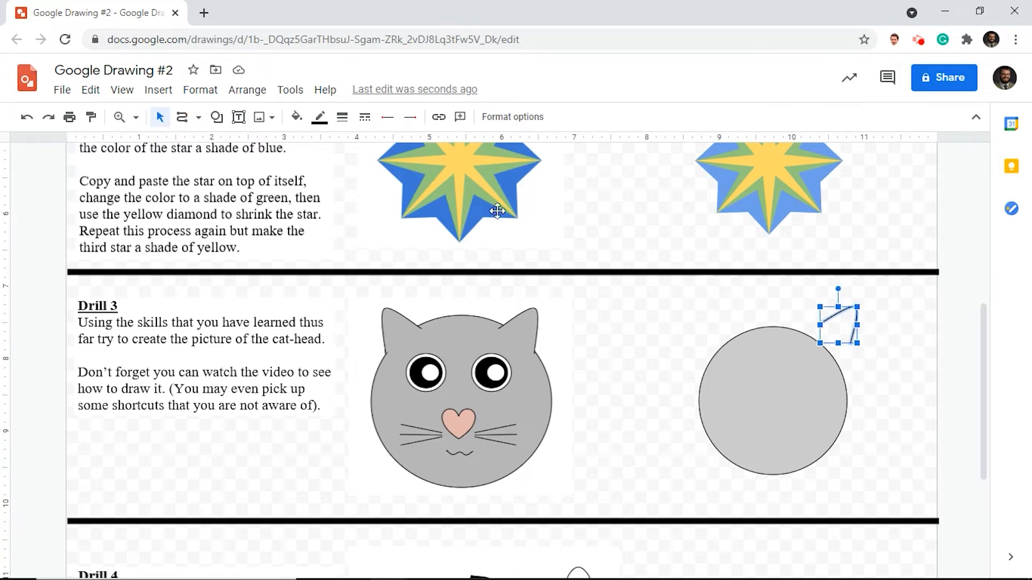
click(298, 124)
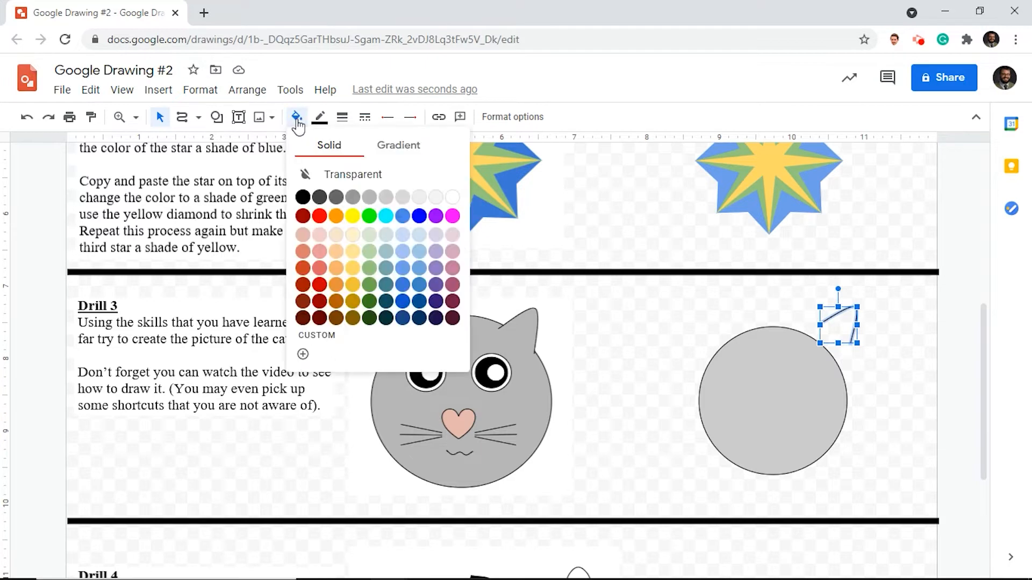
click(386, 197)
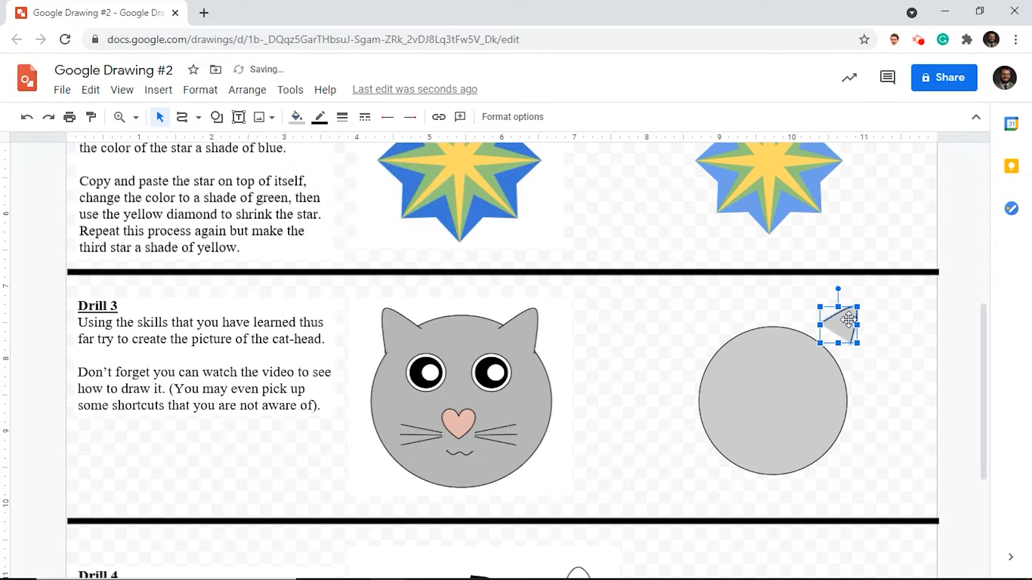
- Rotate the gray ear and fit its base onto the upper right edge of the cat's head circle
drag(839, 290, 830, 356)
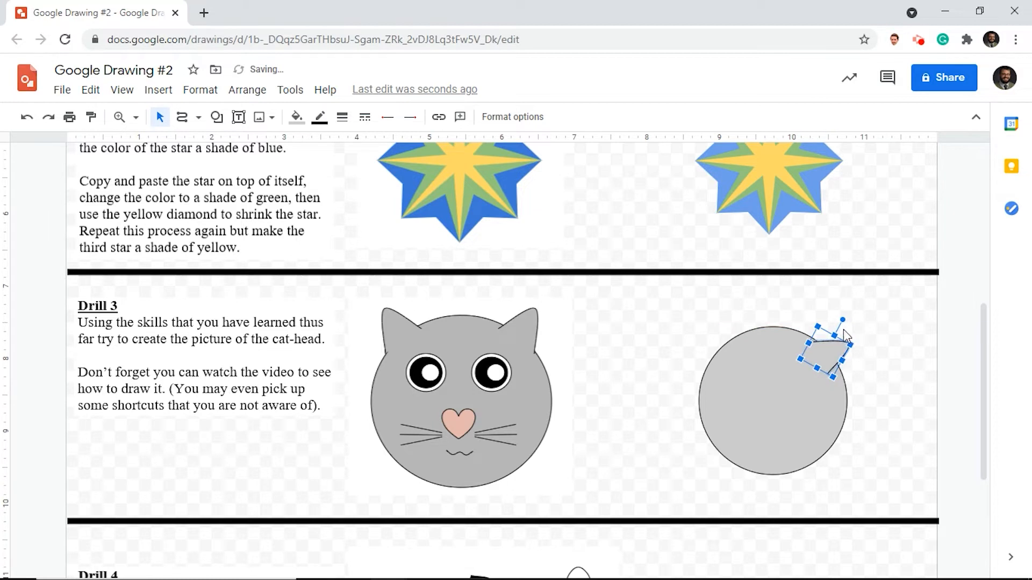
drag(842, 319, 832, 316)
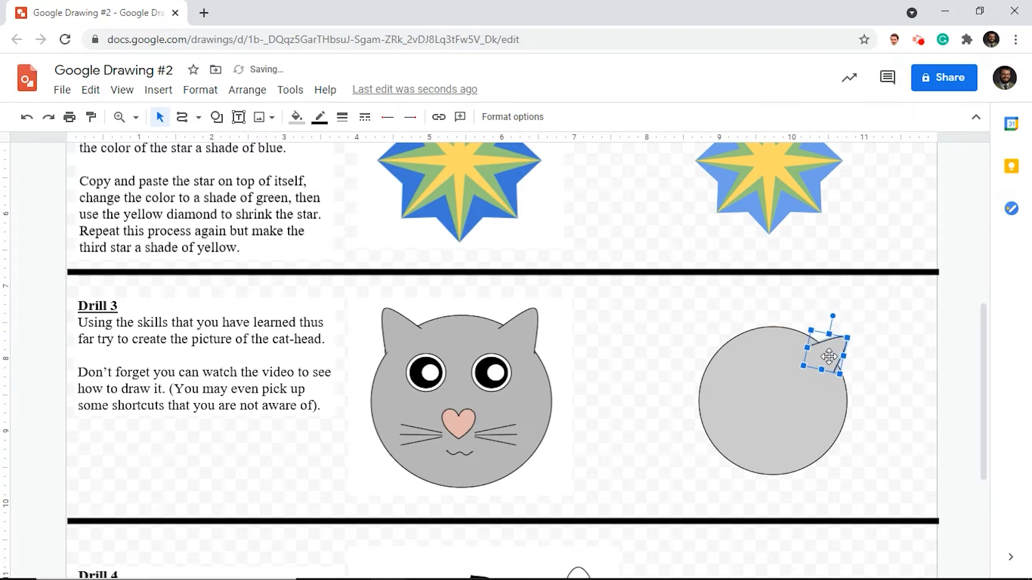
drag(829, 356, 839, 350)
click(887, 356)
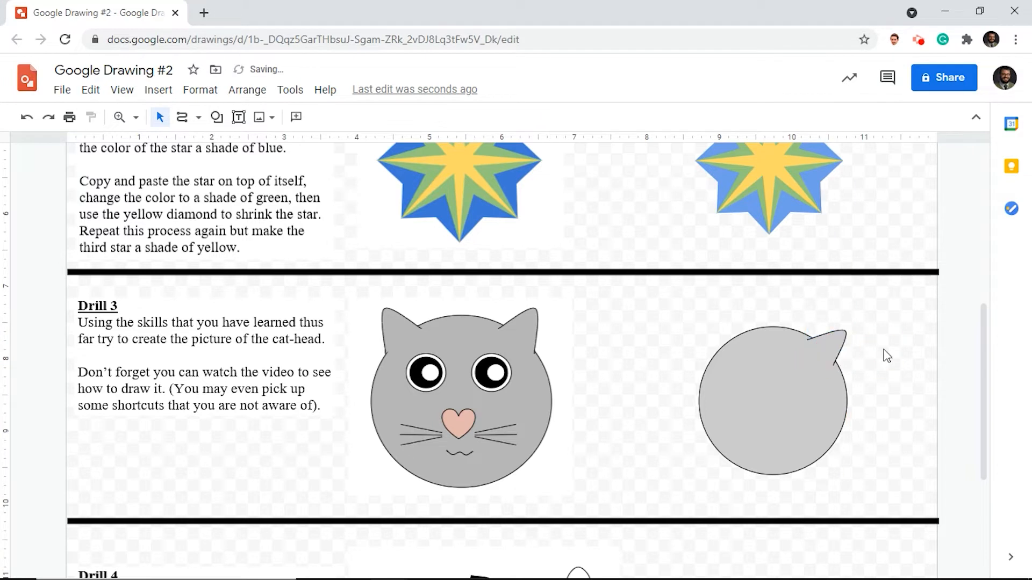
click(828, 346)
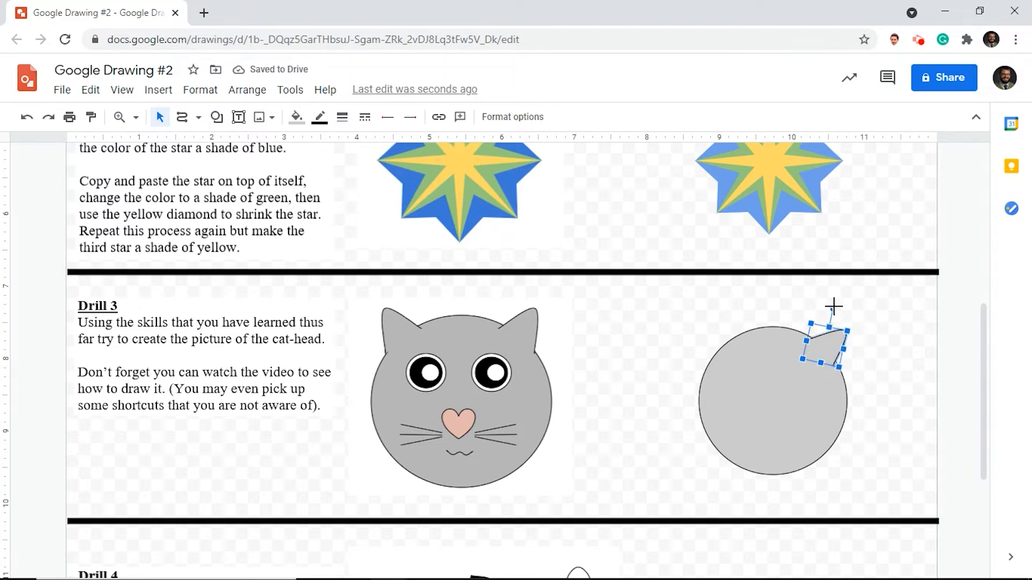
drag(834, 306, 826, 301)
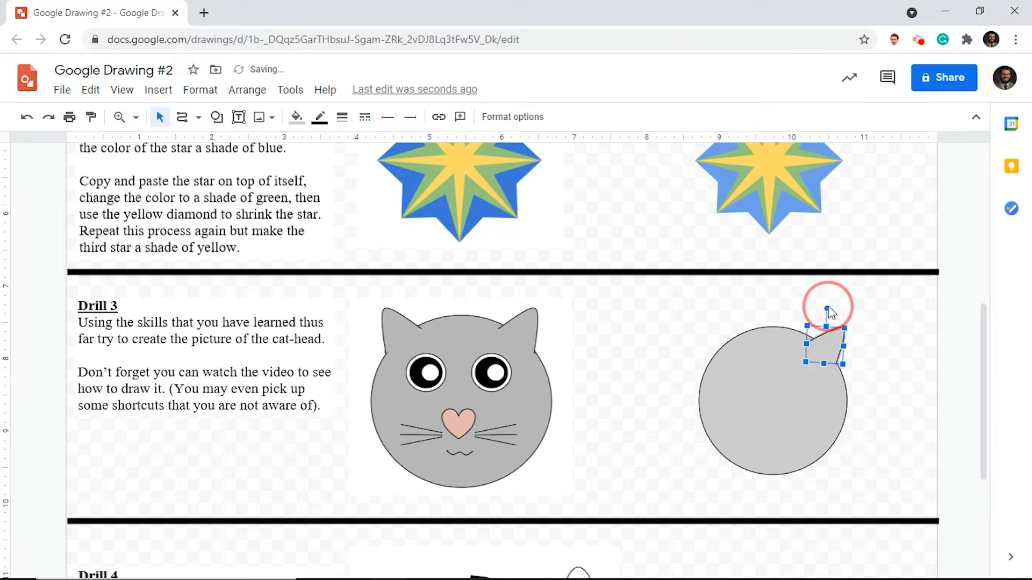
click(896, 367)
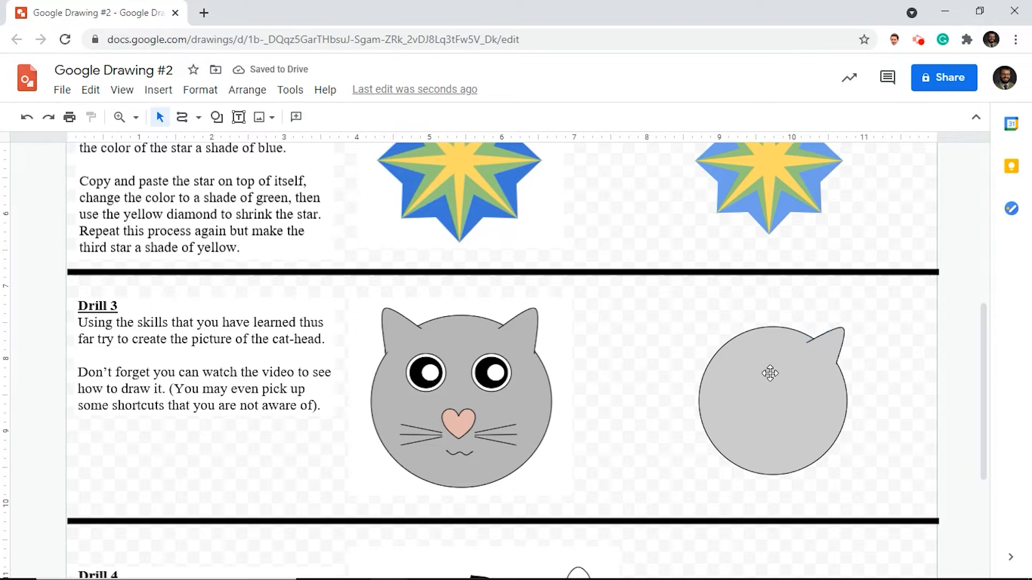
- Duplicate the ear, place the copy at the upper left edge of the head and flip it horizontally
click(832, 344)
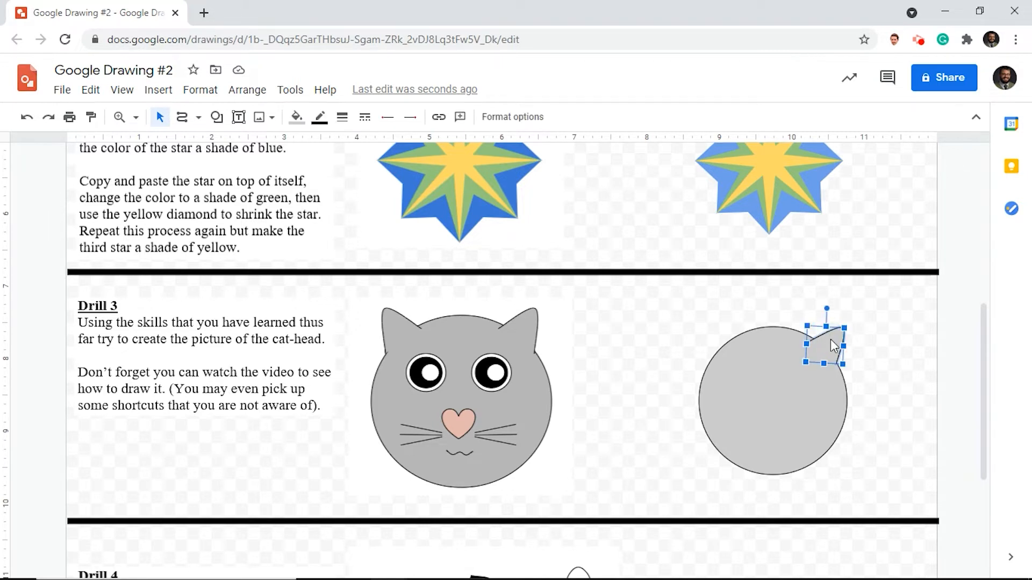
key(ctrl+v)
drag(843, 361, 728, 353)
right_click(732, 357)
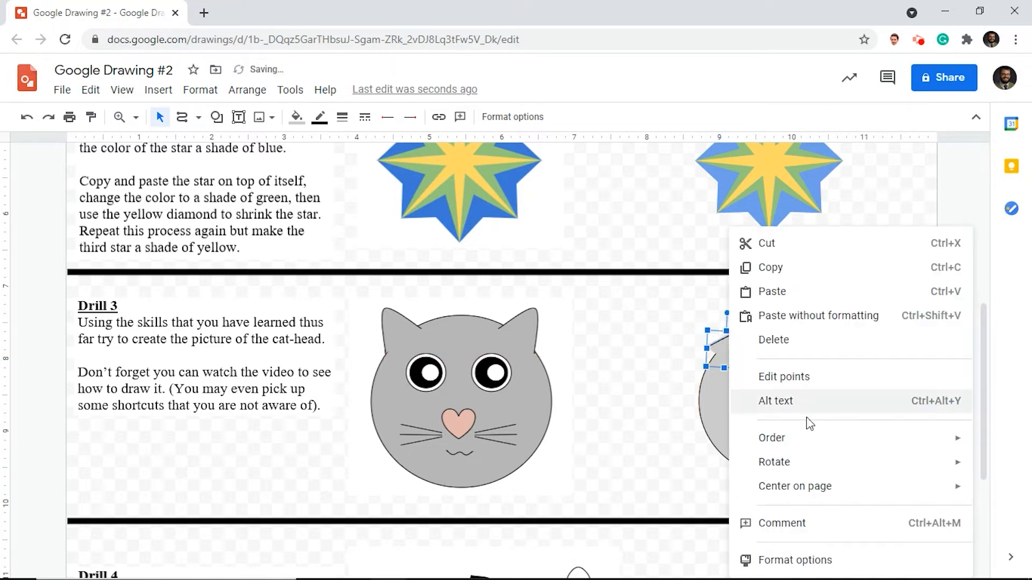
mouse_move(804, 475)
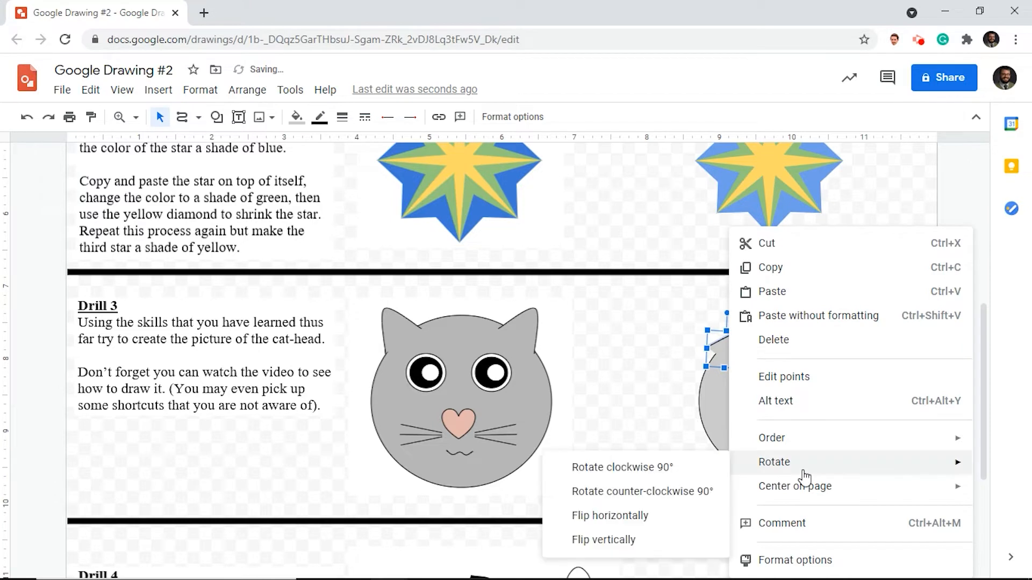
click(650, 524)
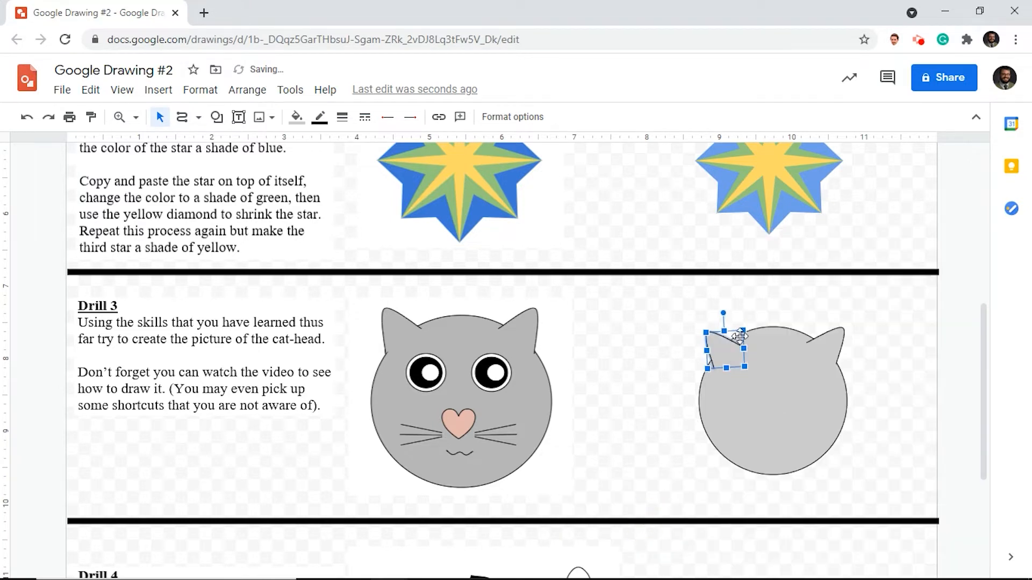
- Adjust the position of the flipped ear so it mirrors the other ear on the head's upper left edge
drag(725, 351, 723, 347)
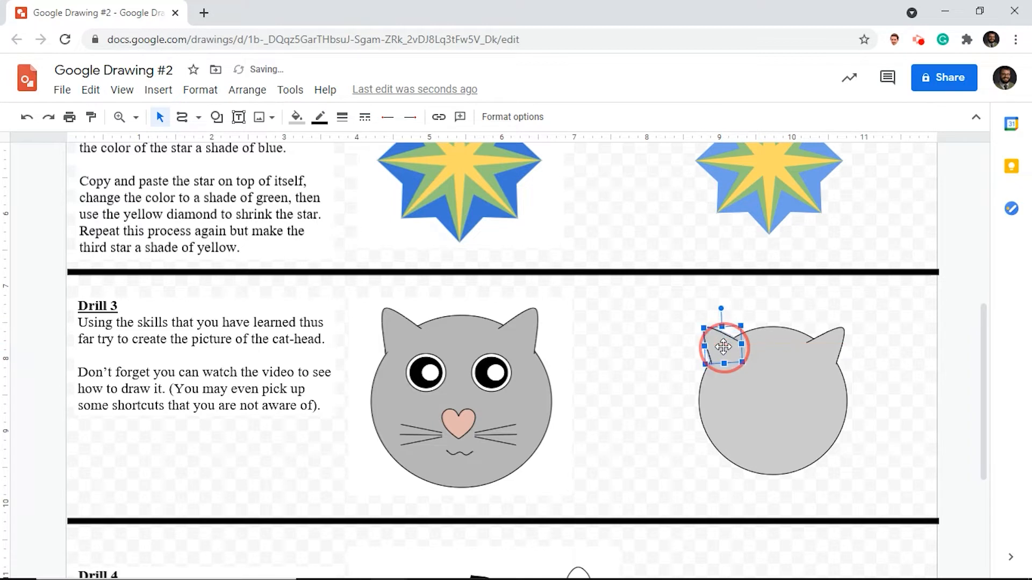
click(908, 339)
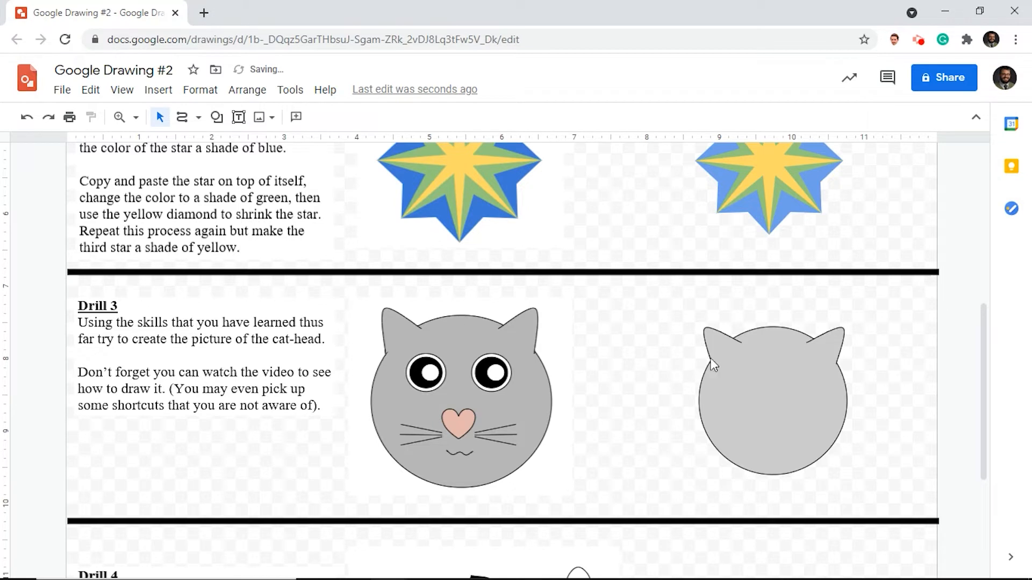
click(725, 348)
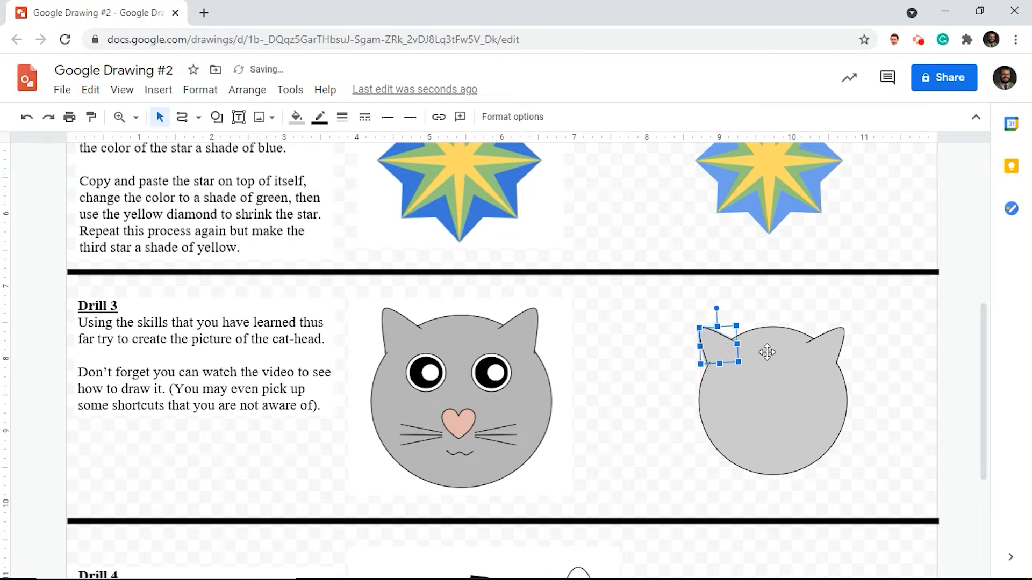
drag(719, 348, 724, 349)
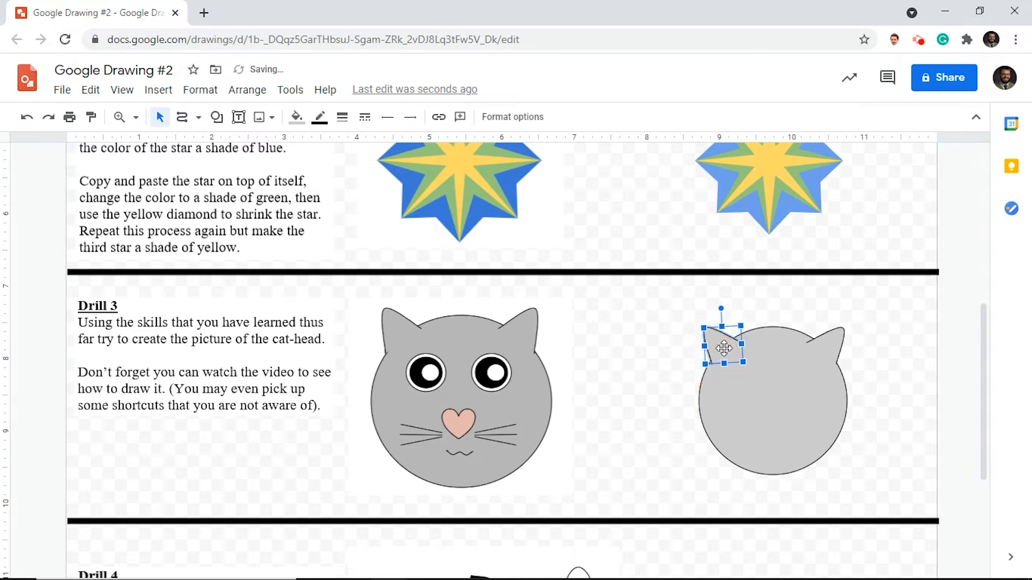
click(883, 354)
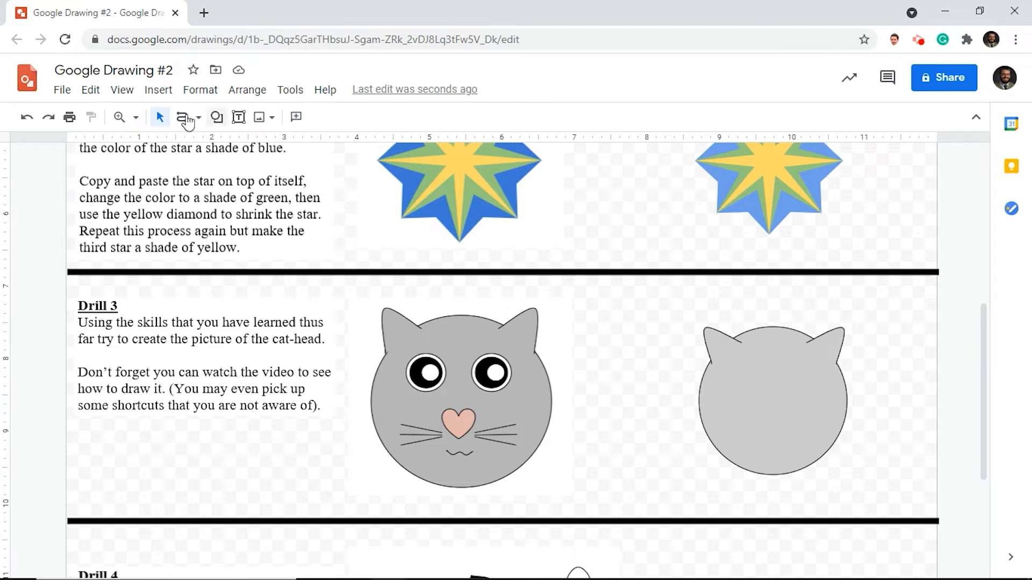
- Draw a small circle for the left eye inside the cat's head and fill it with solid white
click(216, 118)
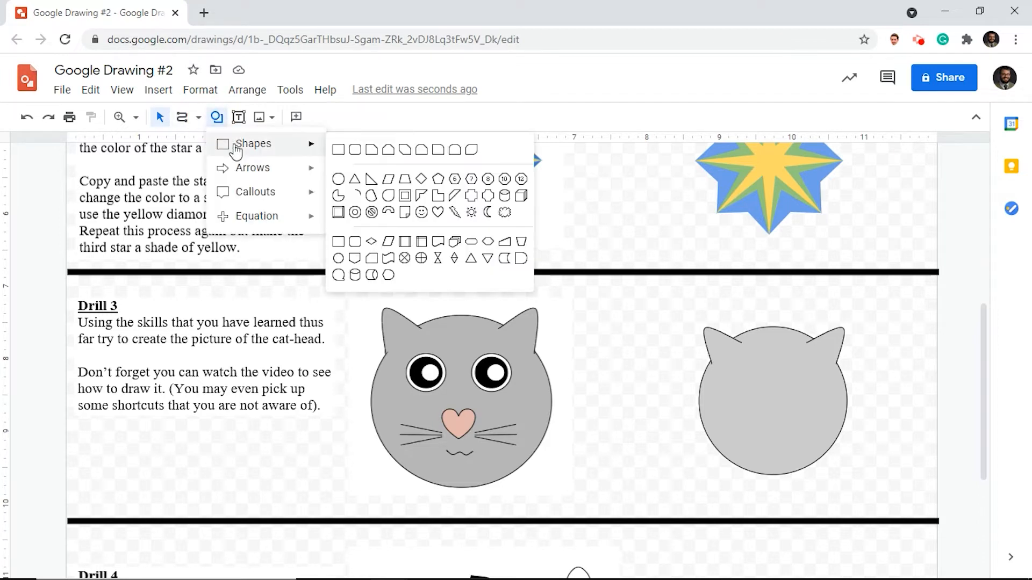
mouse_move(288, 147)
click(342, 188)
drag(733, 361, 772, 399)
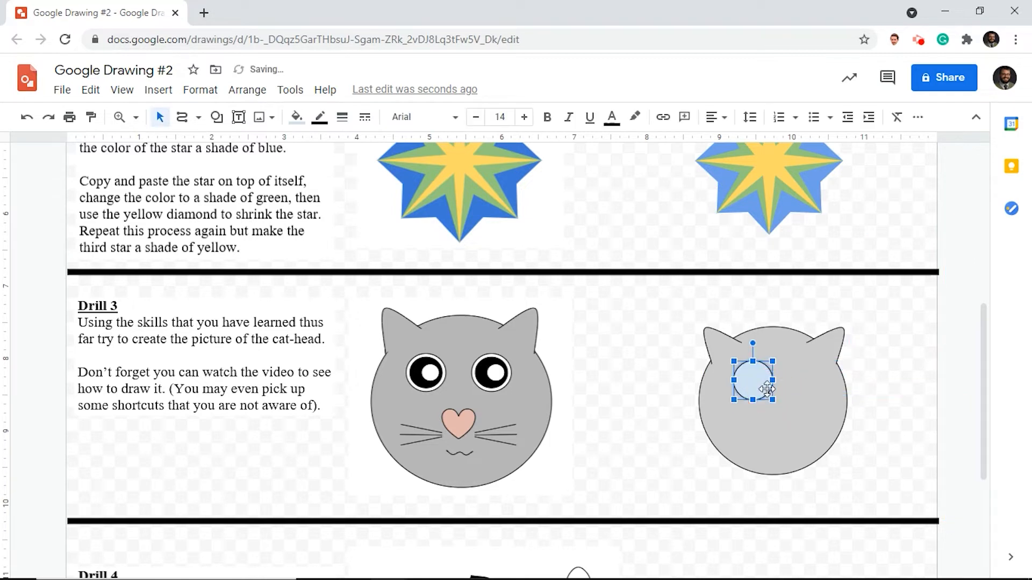
click(296, 116)
click(456, 199)
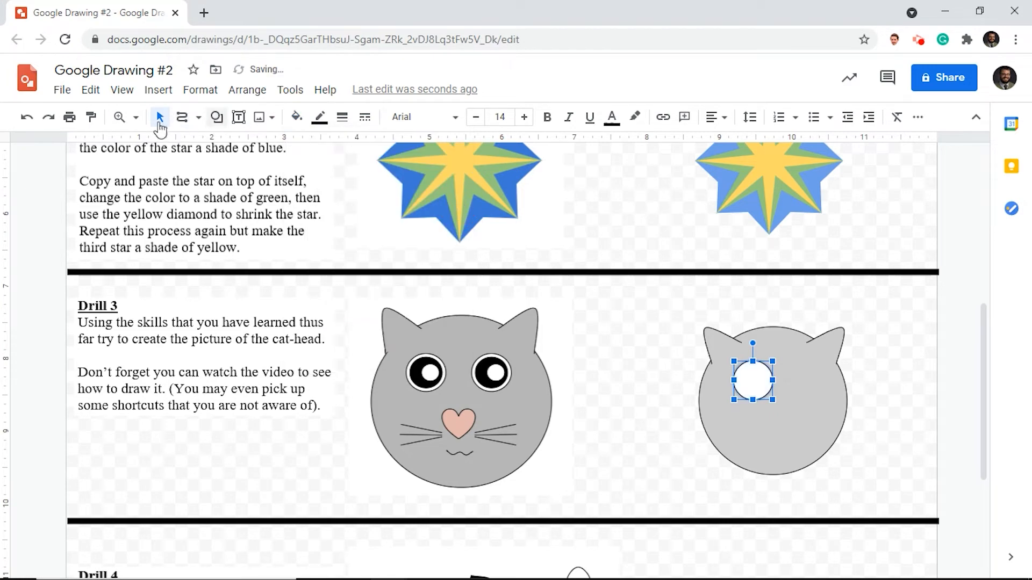
- Shrink the white eye circle slightly on the cat's head, keeping its upper left corner in place
click(136, 117)
click(153, 214)
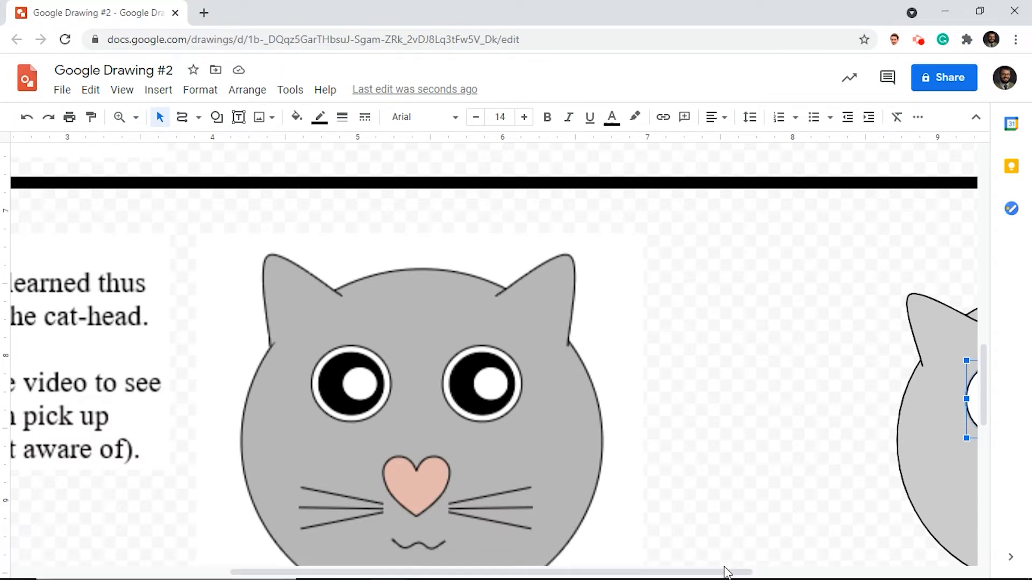
drag(726, 571, 870, 571)
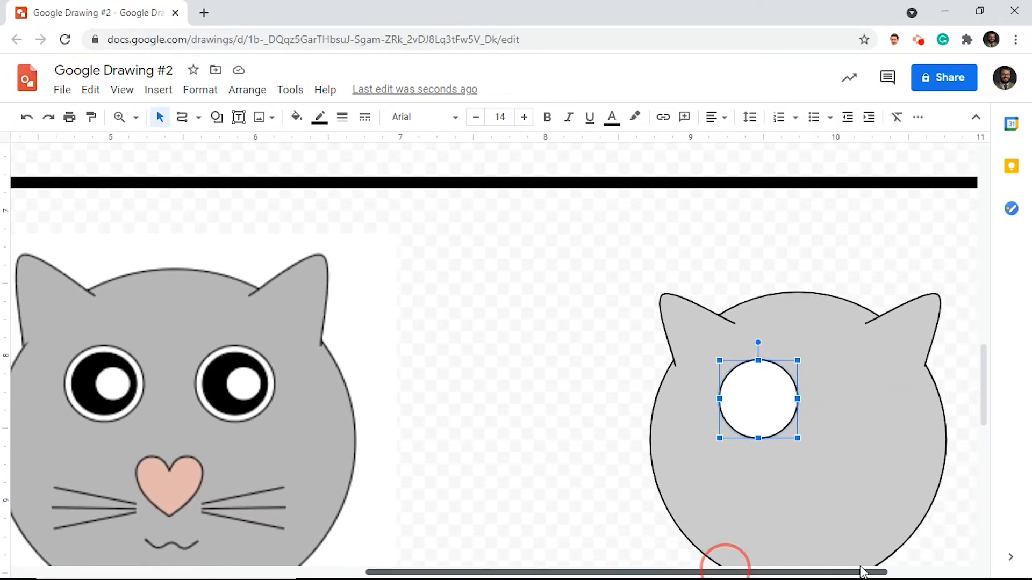
scroll(921, 410, down, 2)
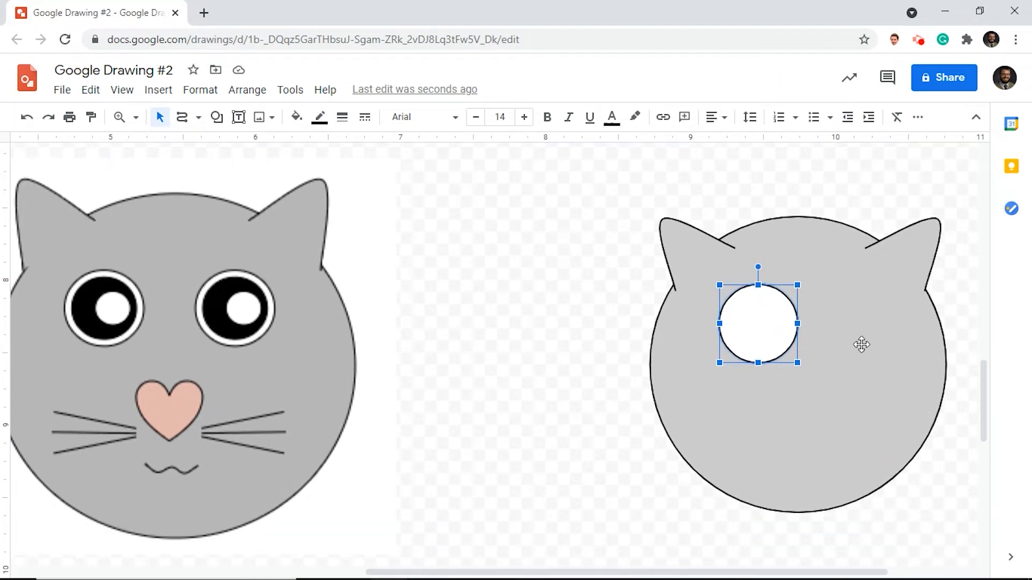
drag(797, 363, 788, 352)
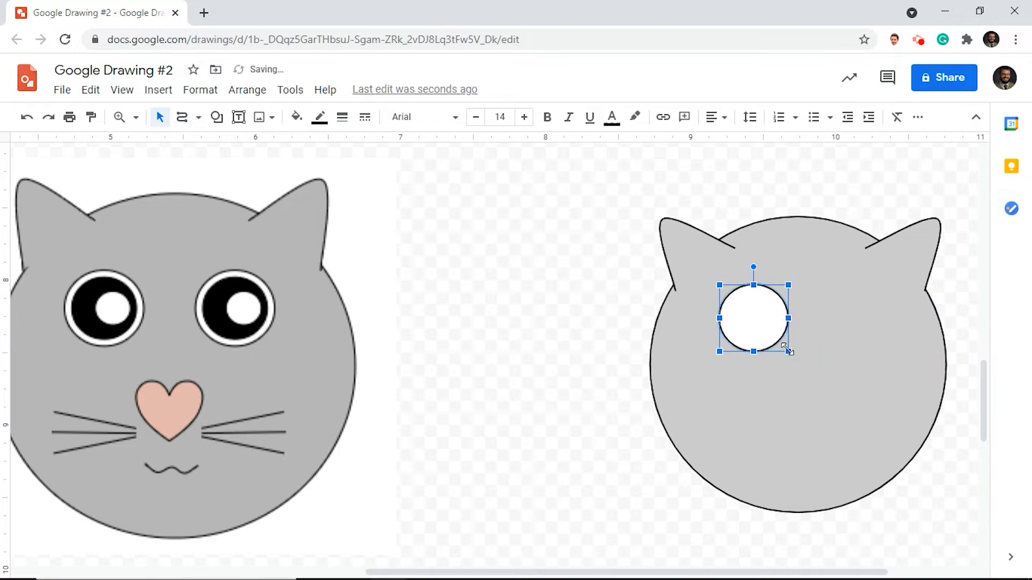
- Draw a smaller circle centered inside the white eye circle and fill it with solid black
click(216, 116)
click(255, 144)
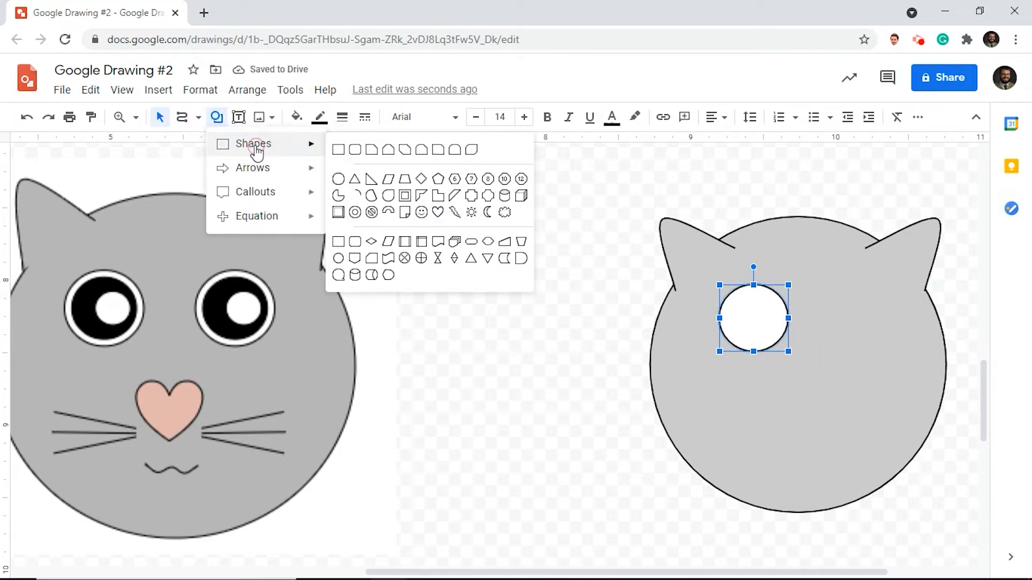
click(338, 178)
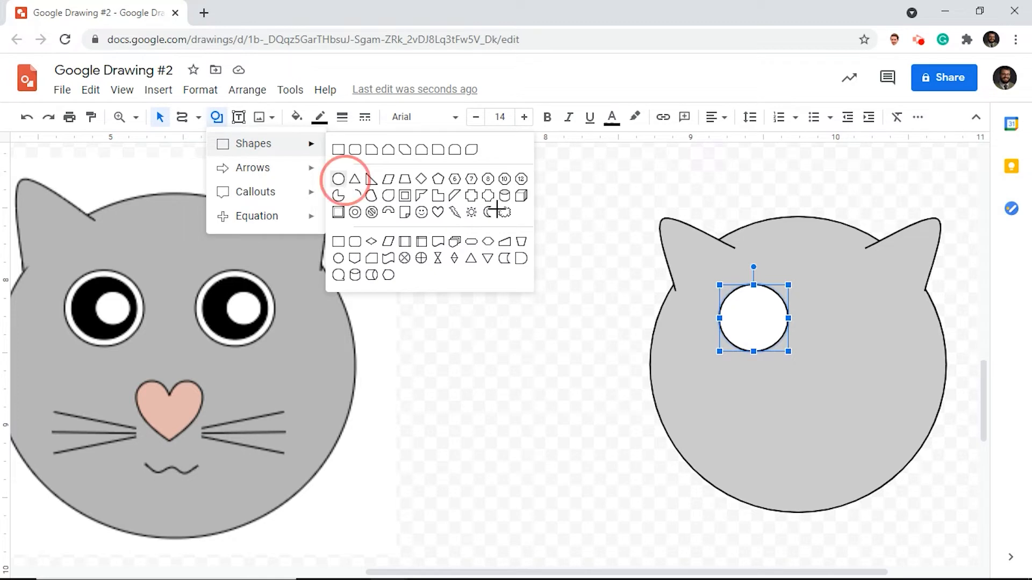
click(725, 291)
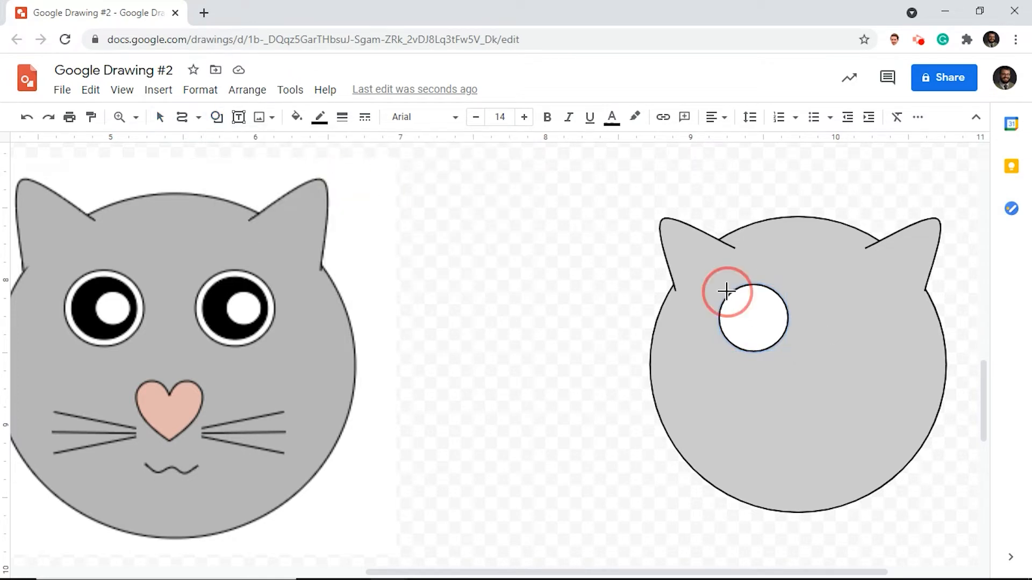
drag(726, 291, 780, 345)
click(298, 116)
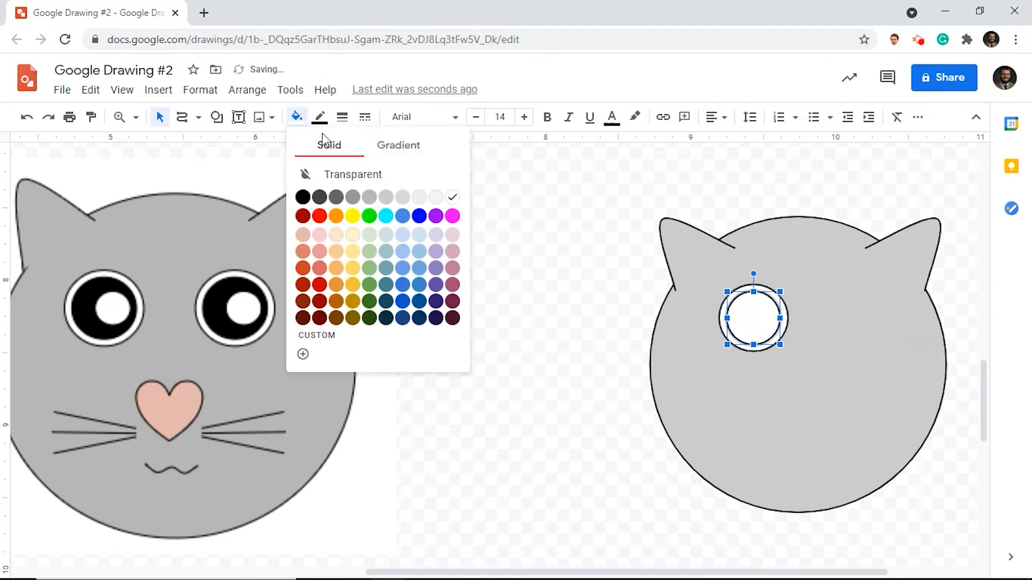
click(303, 197)
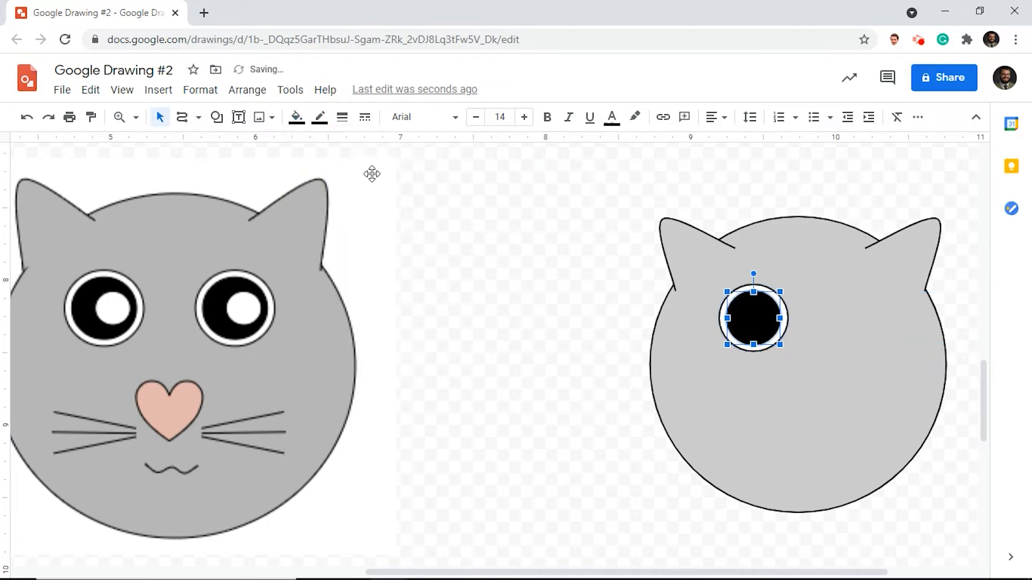
- Draw a small highlight circle slightly right of center in the black pupil and fill it with white
click(216, 118)
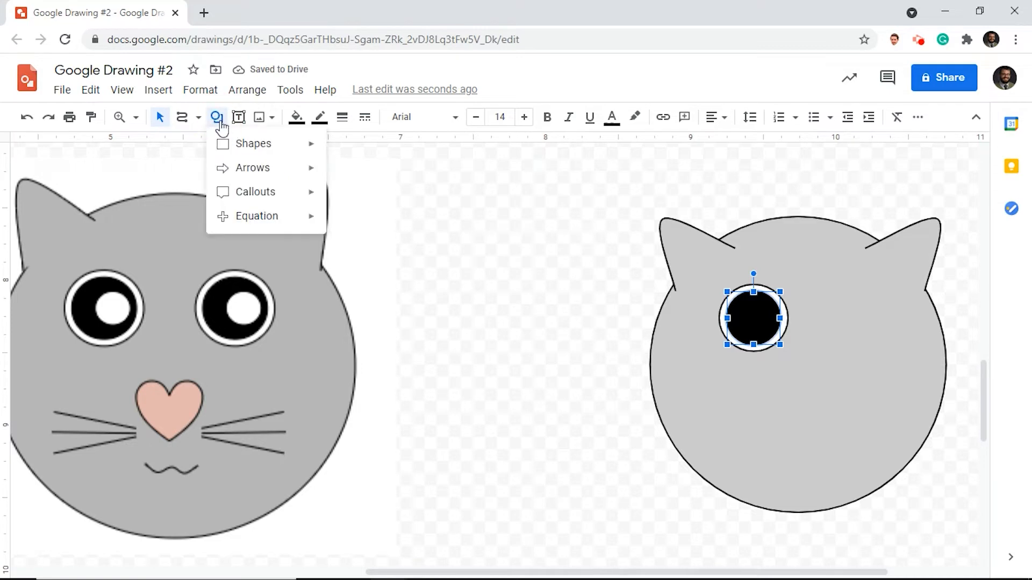
mouse_move(237, 146)
click(340, 185)
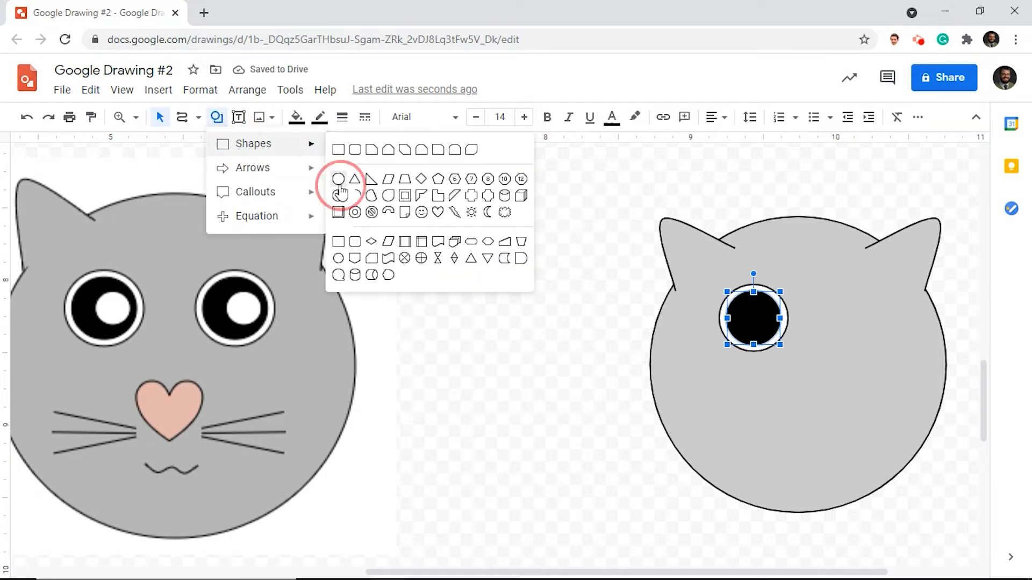
mouse_move(749, 309)
mouse_down()
mouse_move(778, 337)
mouse_move(756, 317)
mouse_up()
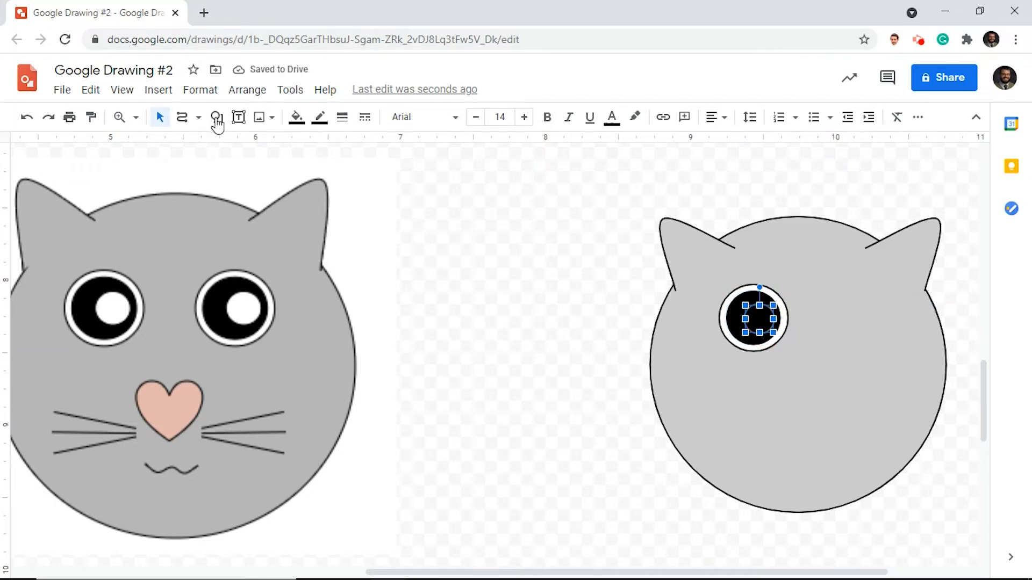
click(296, 117)
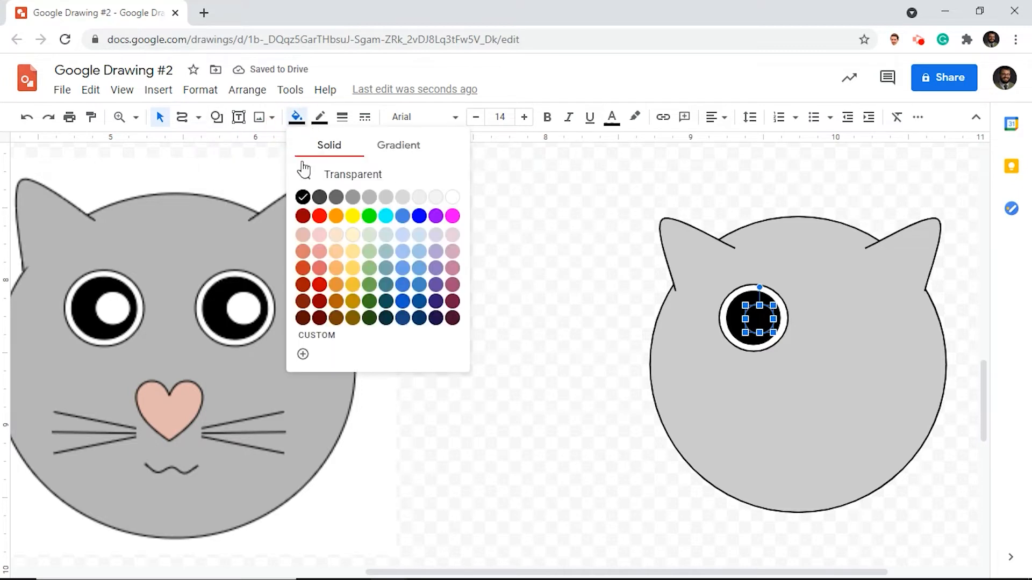
click(452, 197)
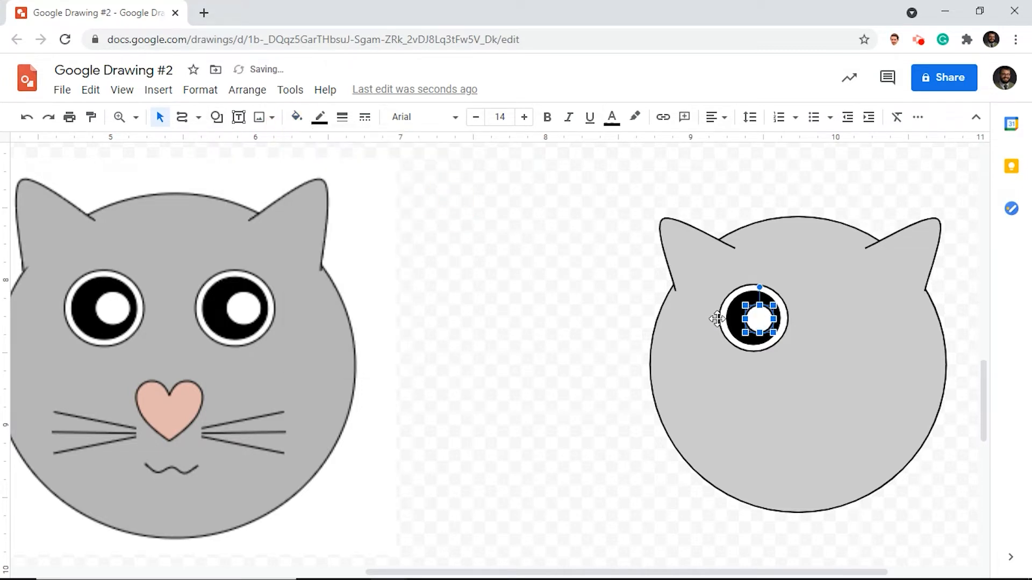
- Group the left eye's outer white circle, black pupil and white highlight into one object
click(736, 321)
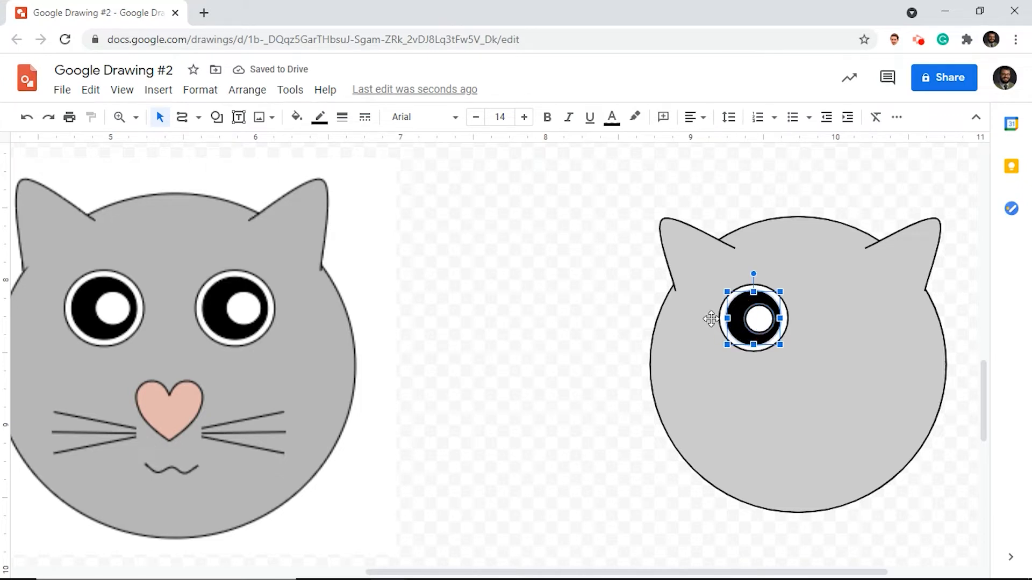
click(721, 321)
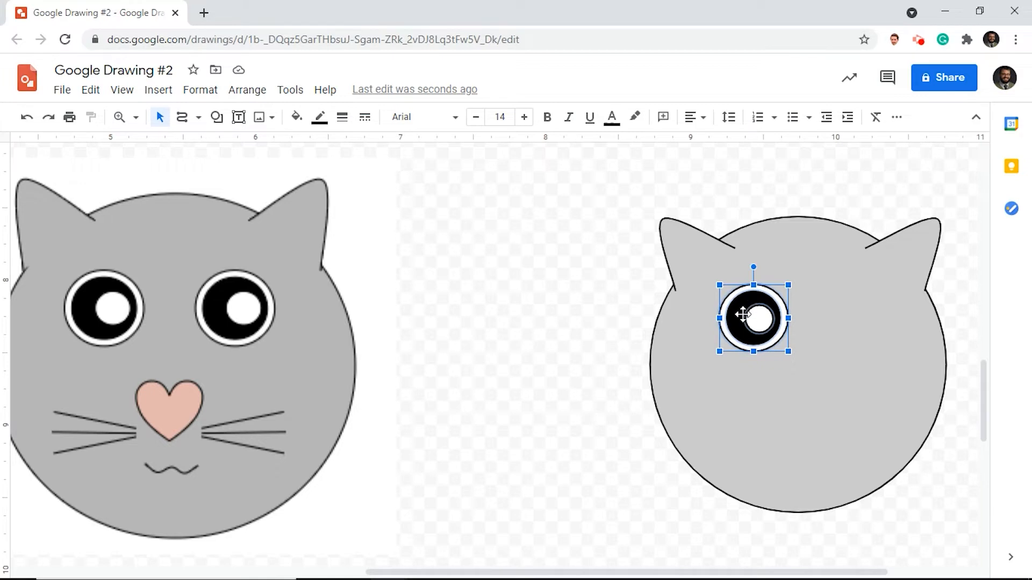
shift+click(743, 314)
right_click(742, 322)
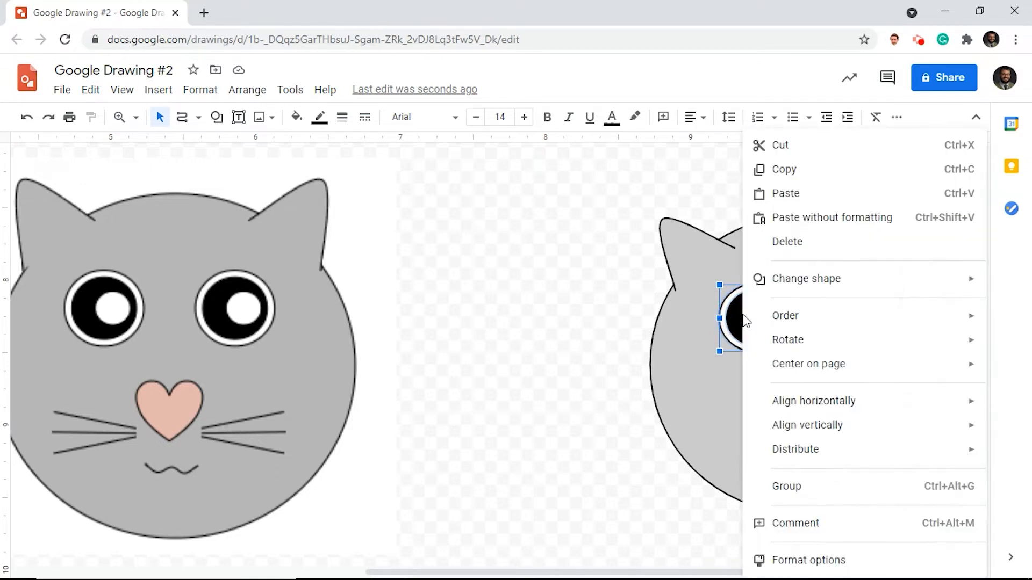
click(800, 499)
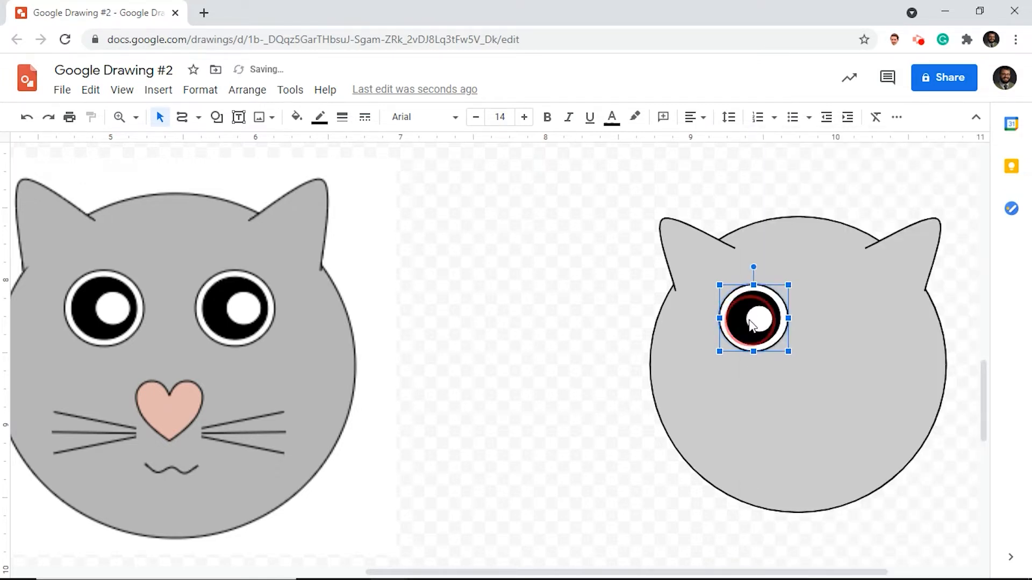
- Copy the grouped left eye and place the duplicate level with it as the cat's right eye
right_click(751, 325)
click(783, 250)
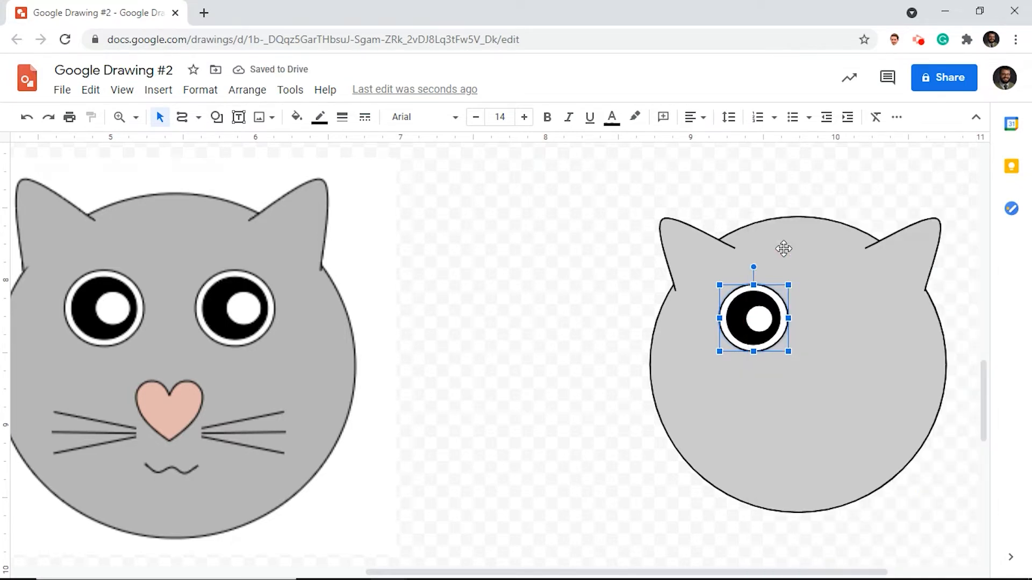
key(ctrl+v)
drag(784, 340, 858, 317)
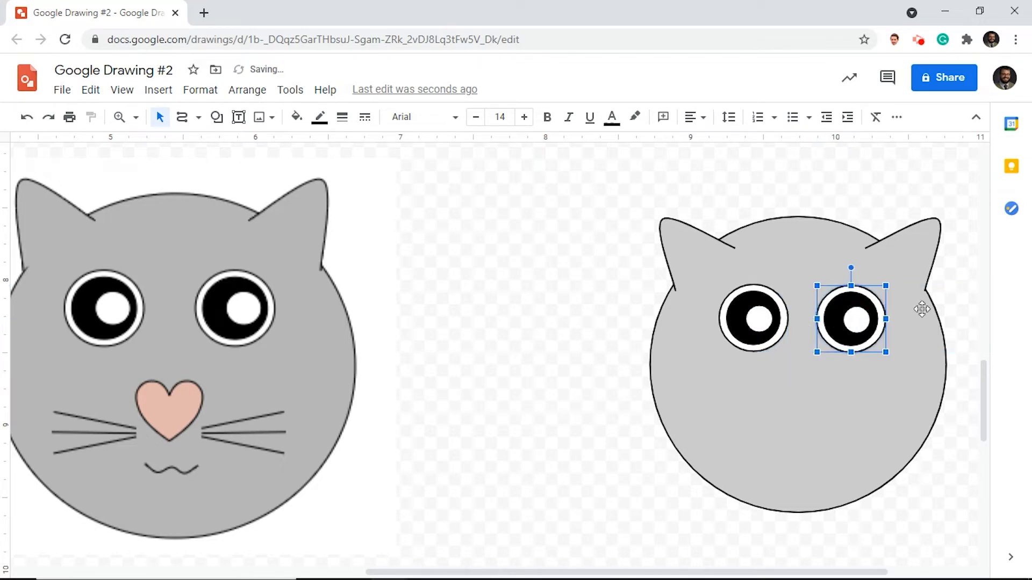
click(961, 293)
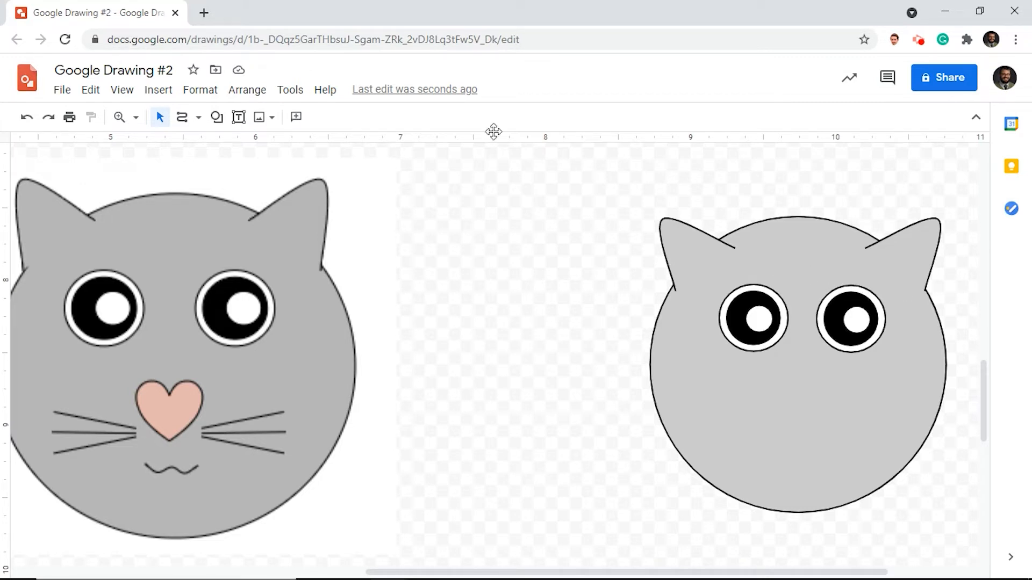
- Draw a small heart-shaped nose centered below the cat's eyes and fill it with light pink
click(217, 117)
mouse_move(245, 153)
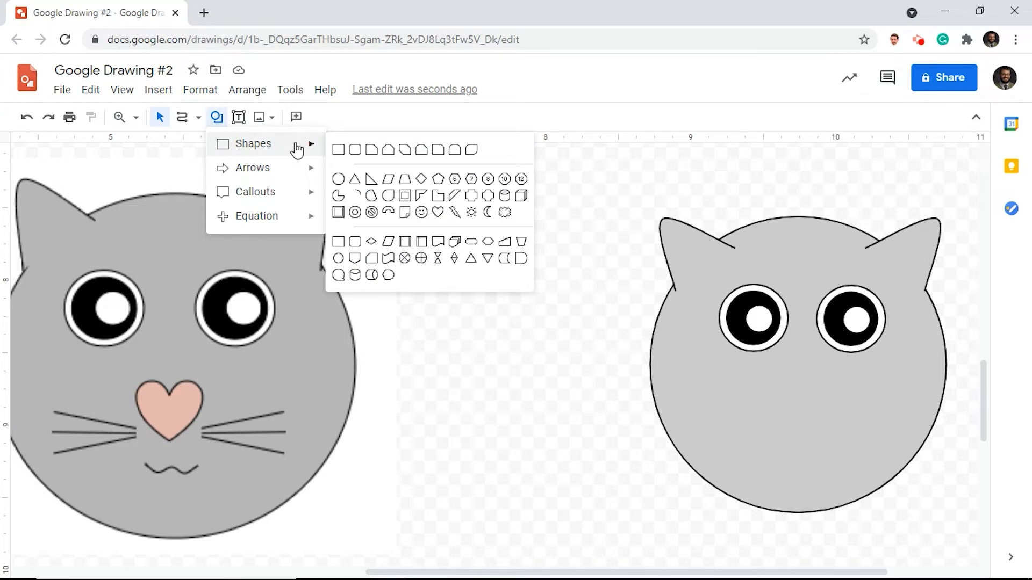
click(439, 215)
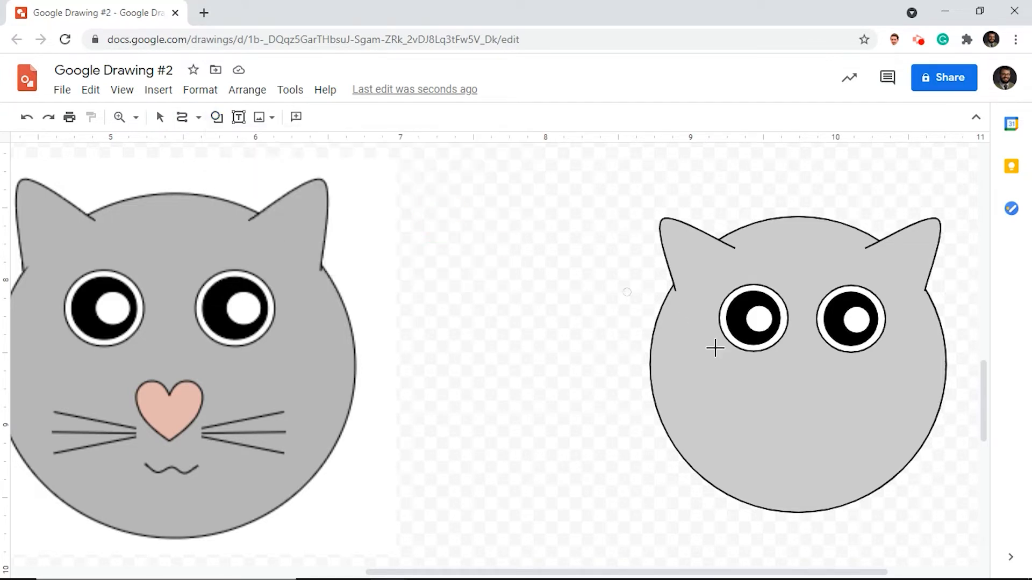
drag(785, 370, 828, 413)
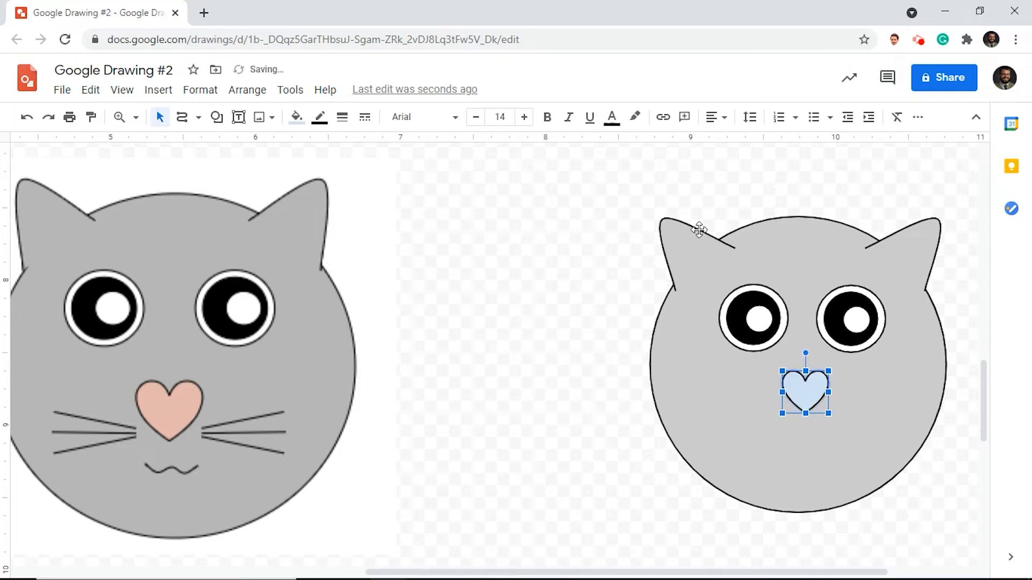
click(307, 122)
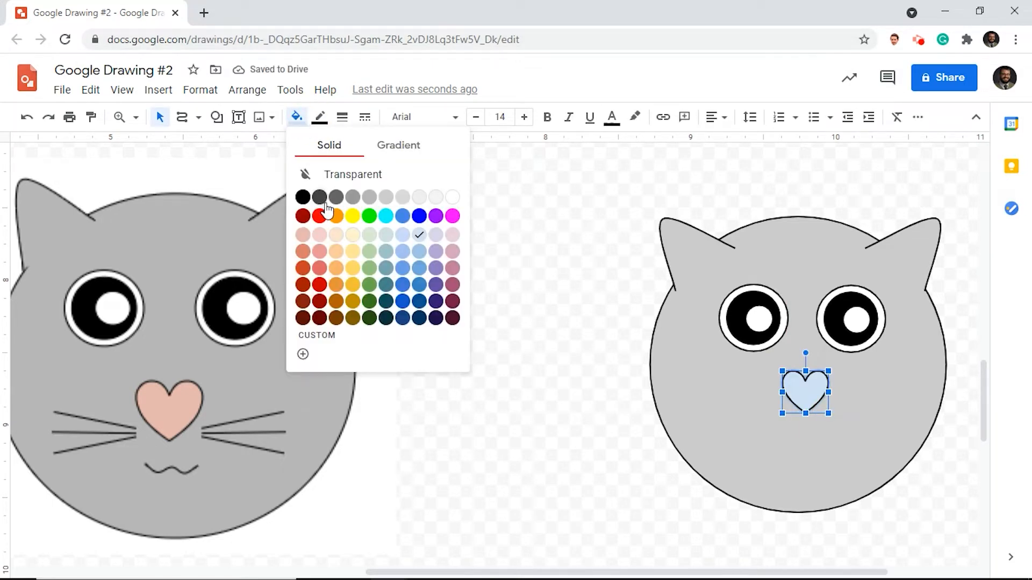
click(320, 235)
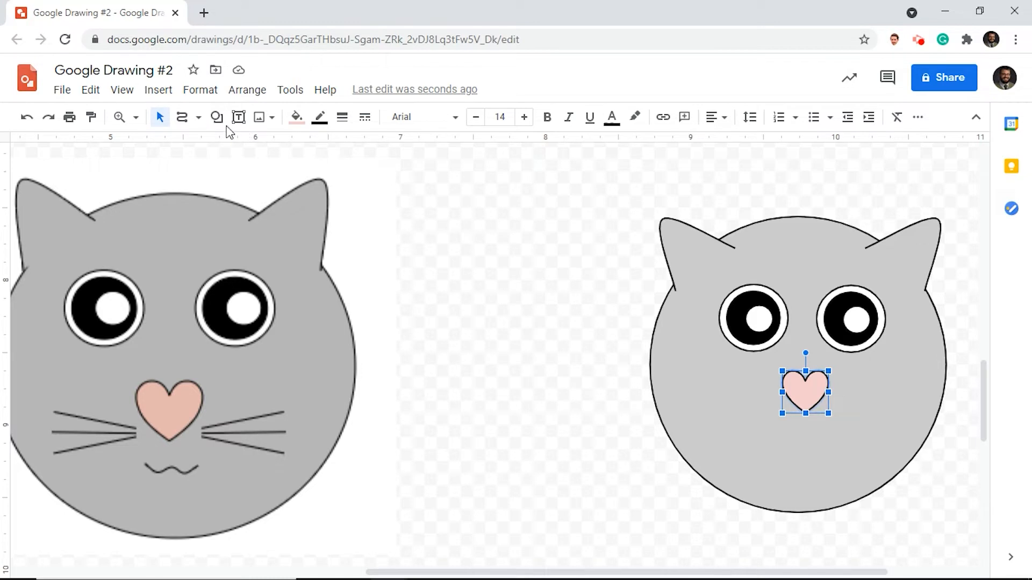
- Draw a short straight whisker rising outward from just below the right side of the heart nose
click(182, 122)
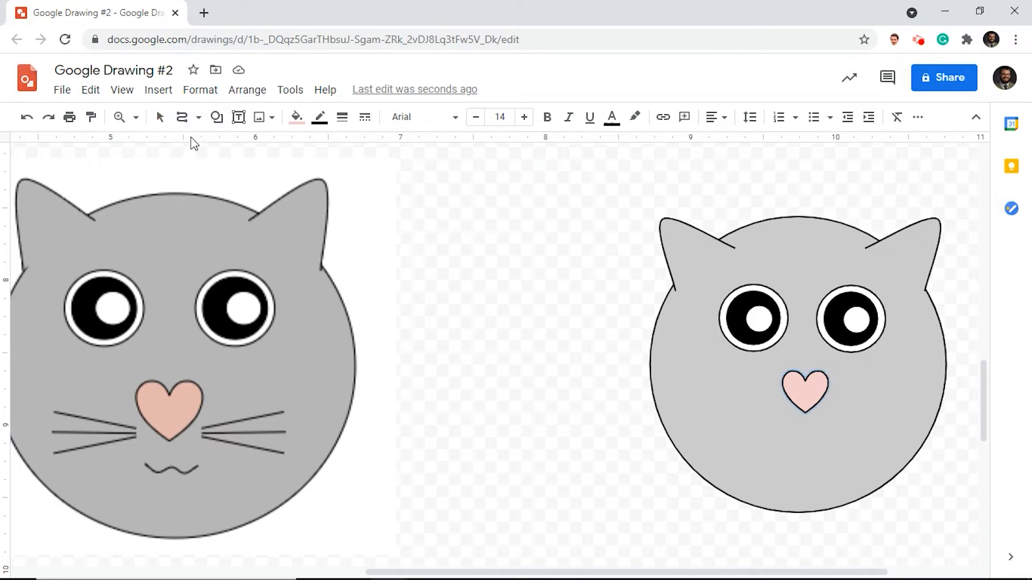
click(198, 117)
click(199, 145)
mouse_move(822, 421)
mouse_down()
mouse_move(894, 492)
mouse_move(879, 396)
mouse_up()
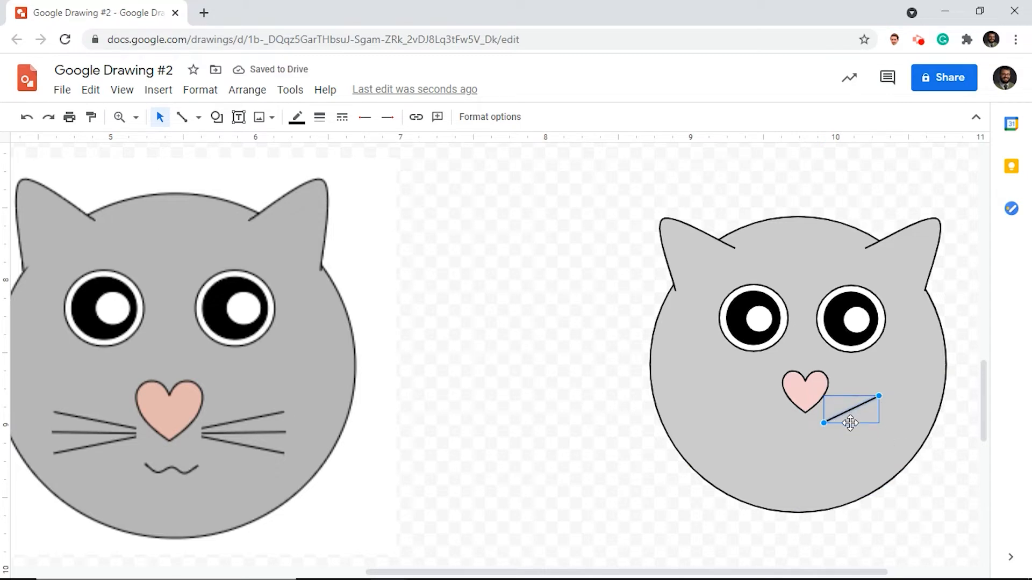
- Duplicate the whisker twice and adjust the three lines into an even fan on the cat's right cheek
key(ctrl+d)
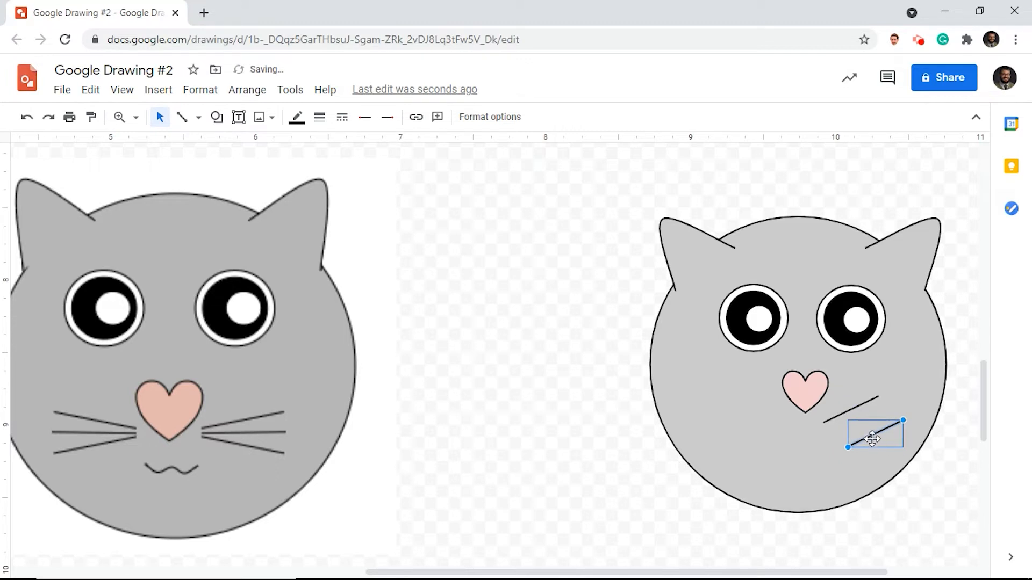
click(868, 431)
mouse_move(868, 432)
mouse_down()
mouse_move(853, 416)
mouse_move(885, 417)
mouse_move(886, 449)
mouse_move(856, 426)
mouse_move(885, 441)
mouse_up()
key(ctrl+d)
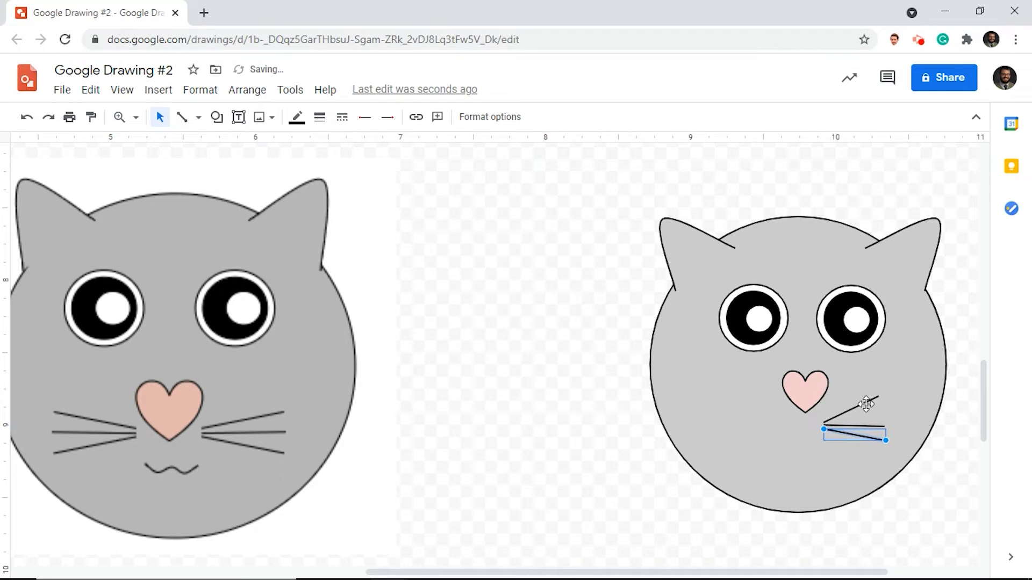
click(875, 397)
drag(878, 396, 883, 405)
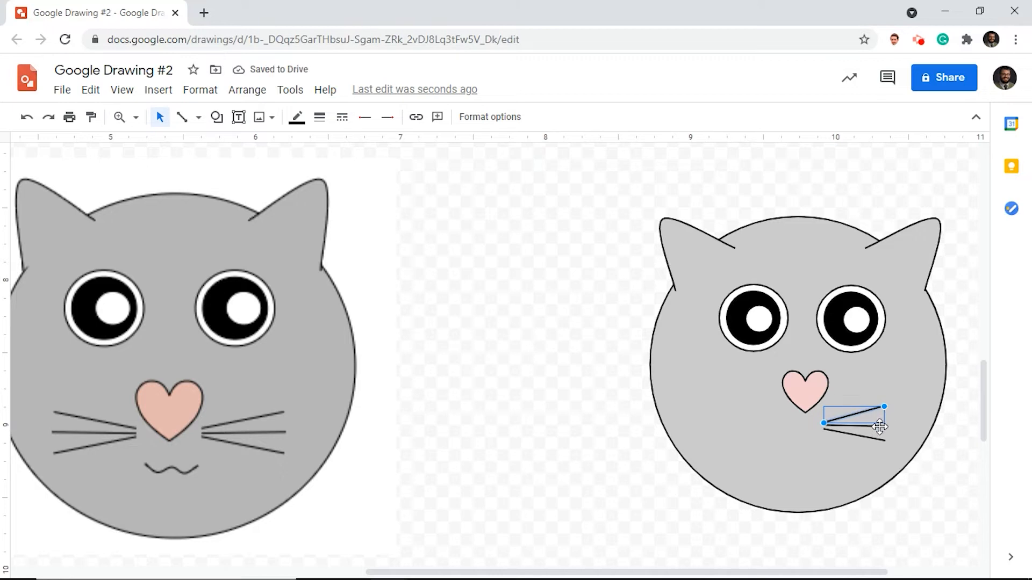
- Group the three whiskers on the right cheek into one object
click(879, 425)
click(871, 410)
shift+click(873, 424)
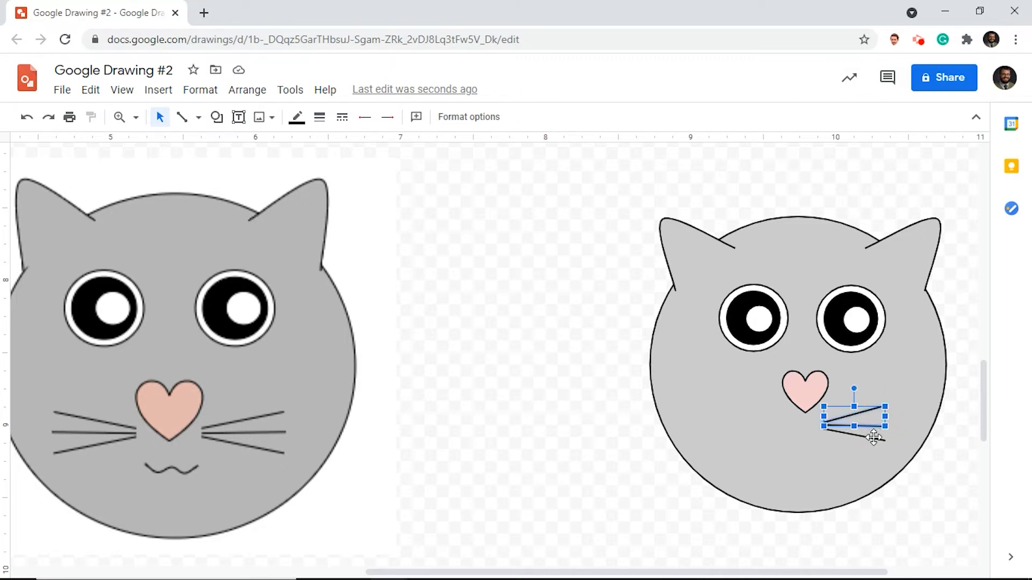
shift+click(873, 438)
click(871, 427)
right_click(870, 428)
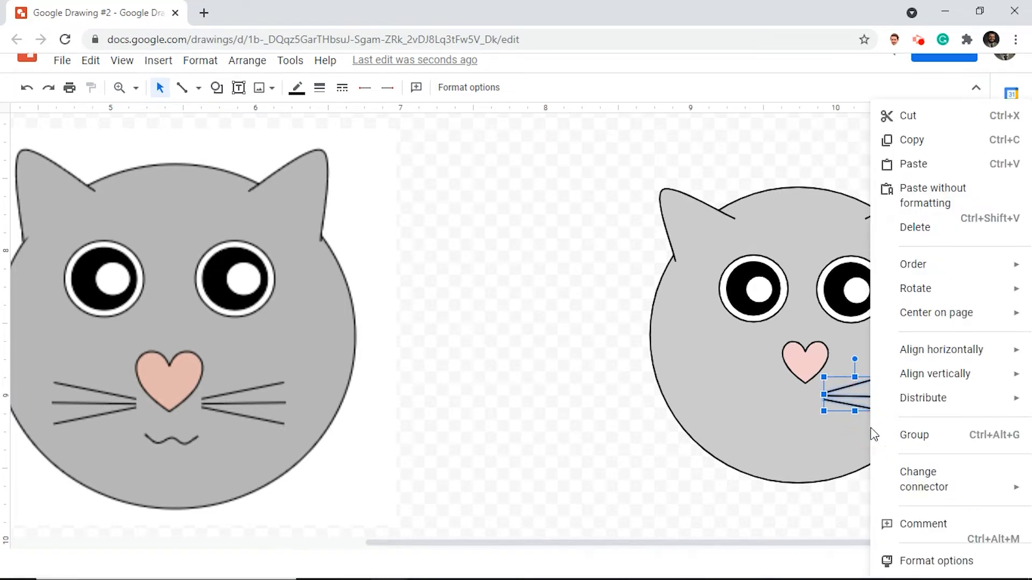
click(920, 433)
- Duplicate the whisker group onto the cat's left cheek and flip the copy horizontally
key(ctrl+d)
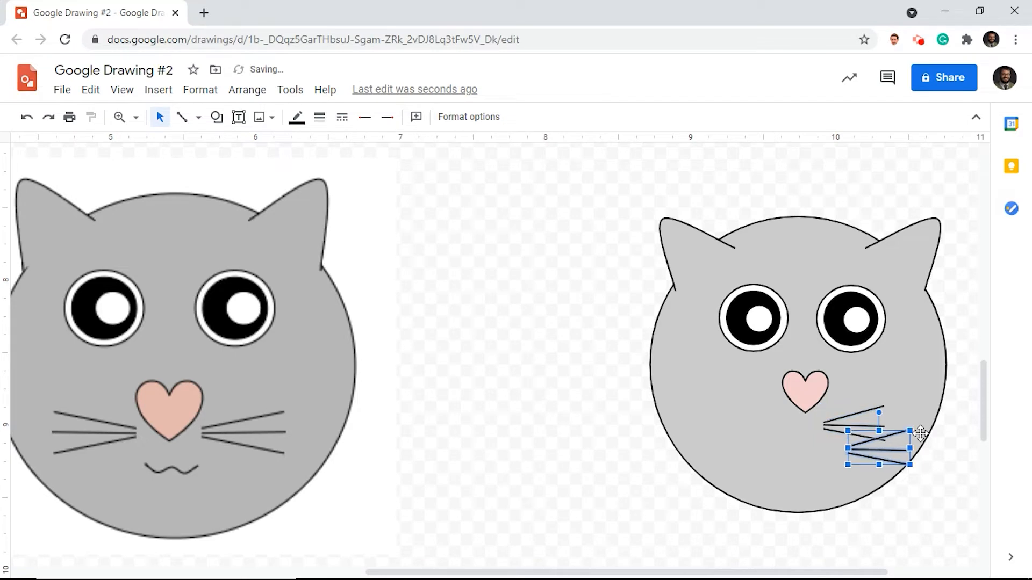
drag(875, 454, 763, 437)
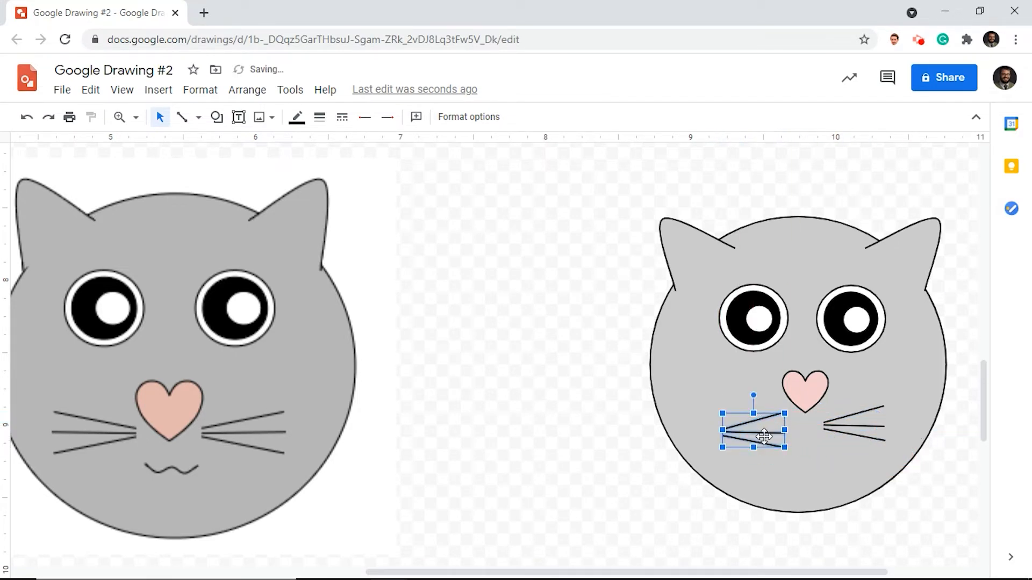
right_click(761, 430)
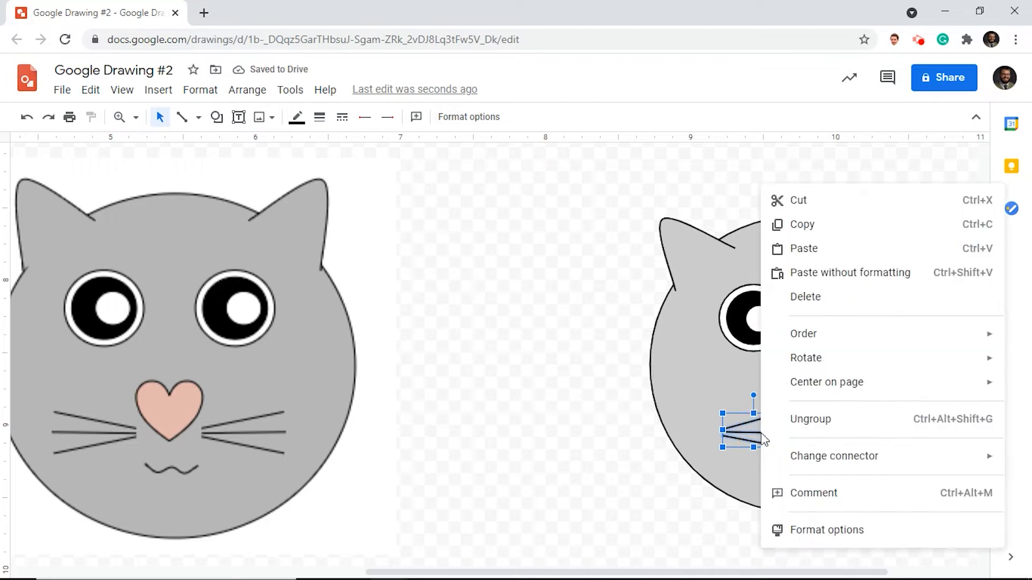
click(807, 360)
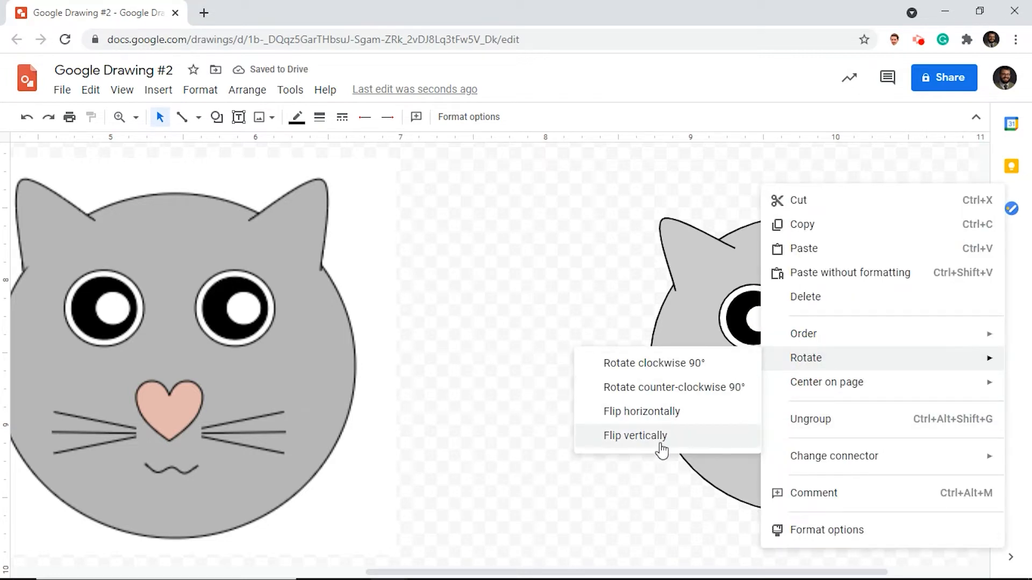
click(661, 413)
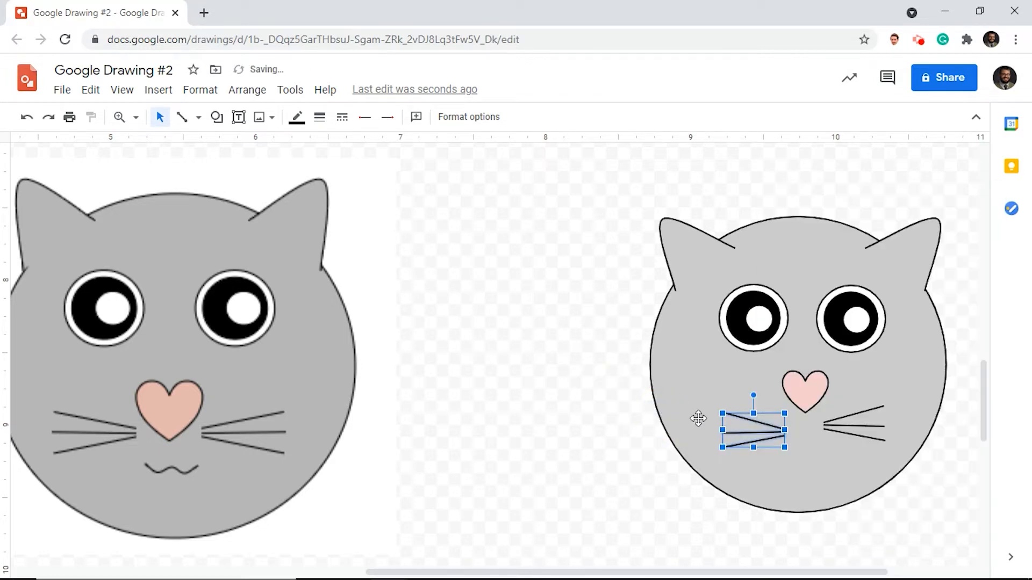
- Align the left whisker group level with the whiskers on the right cheek
drag(769, 434, 768, 425)
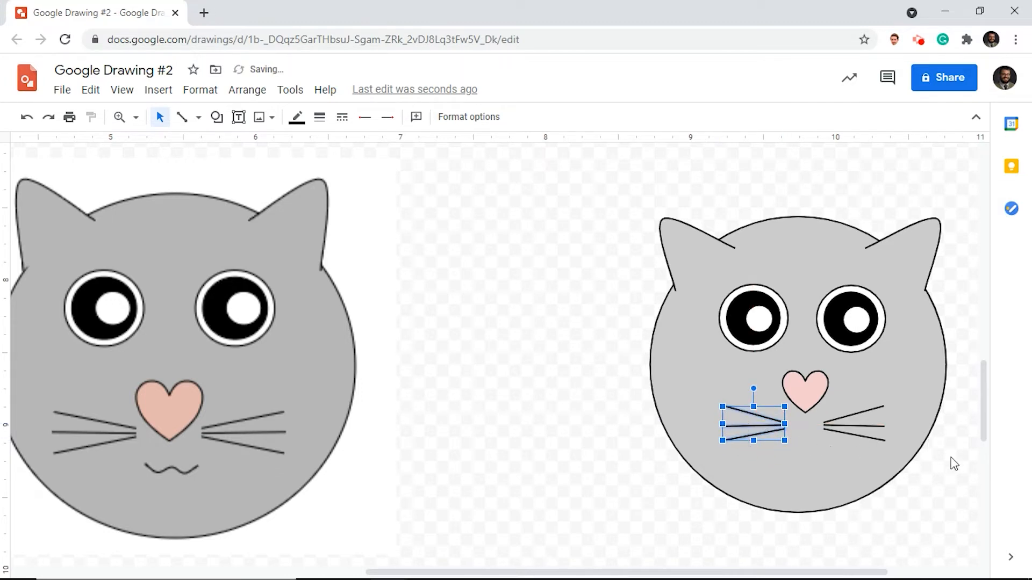
click(952, 463)
click(760, 423)
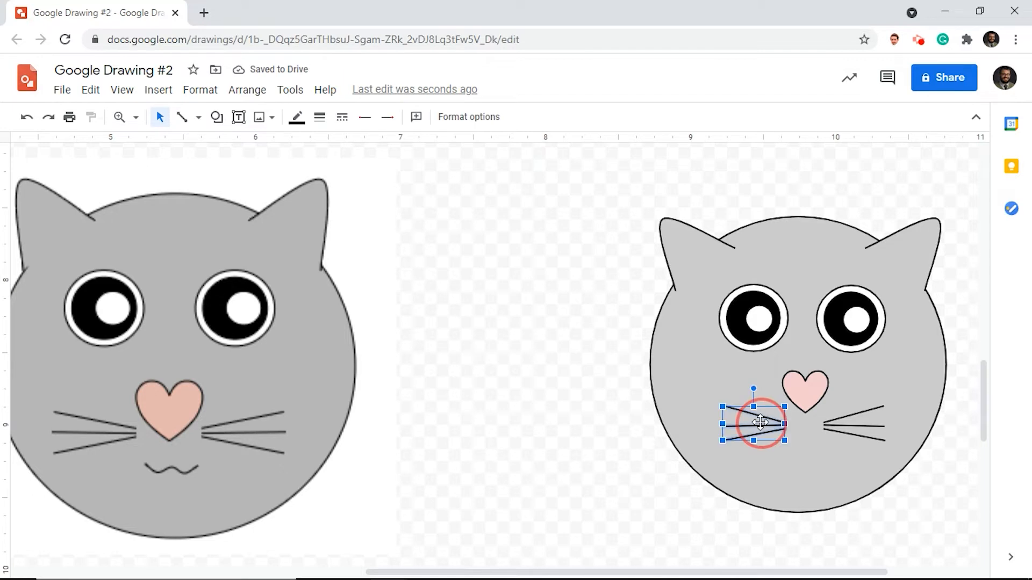
drag(760, 423, 761, 423)
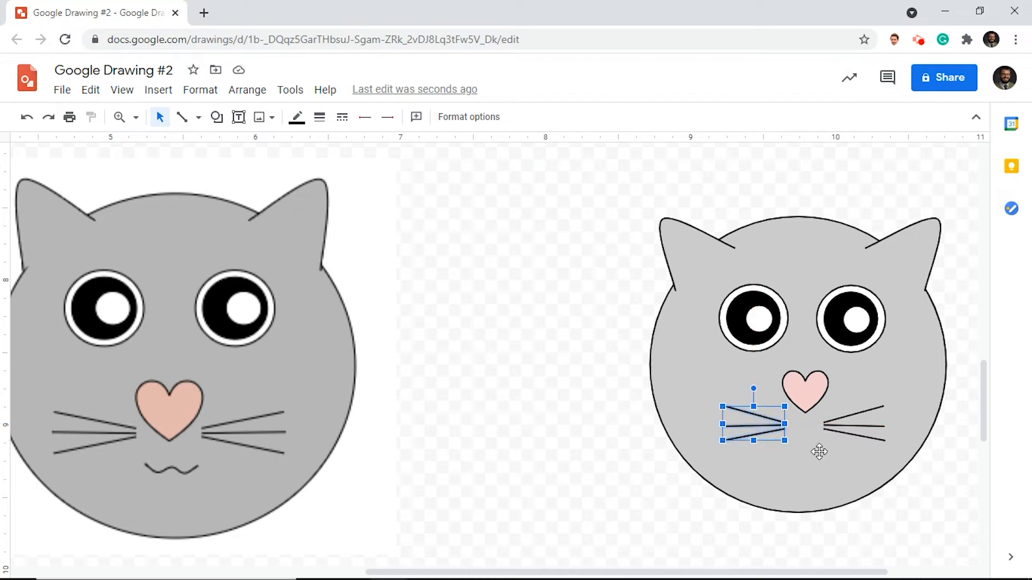
click(955, 425)
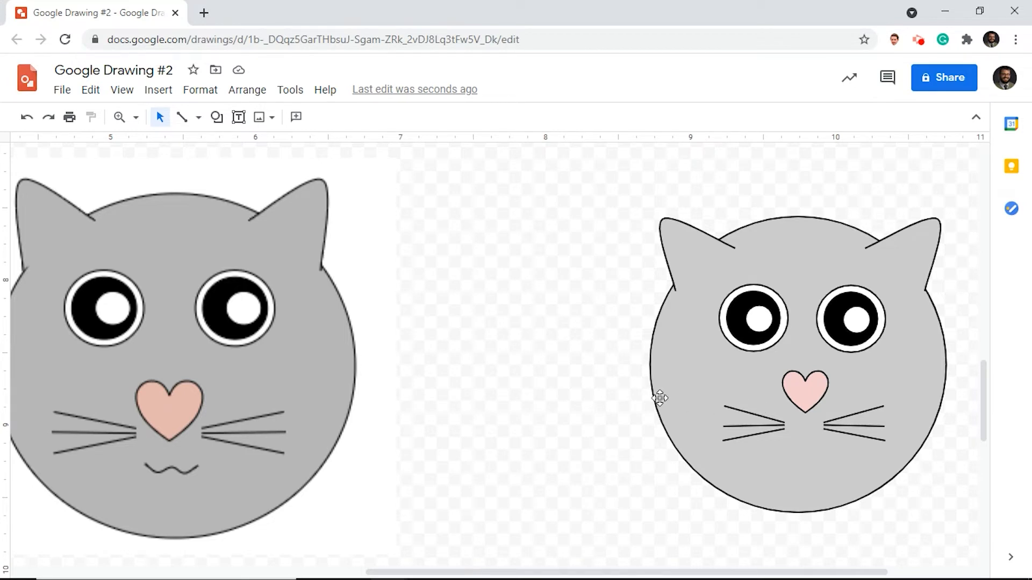
- Draw a wavy W-shaped mouth with the Curve tool, centered below the nose and between the whiskers
click(197, 123)
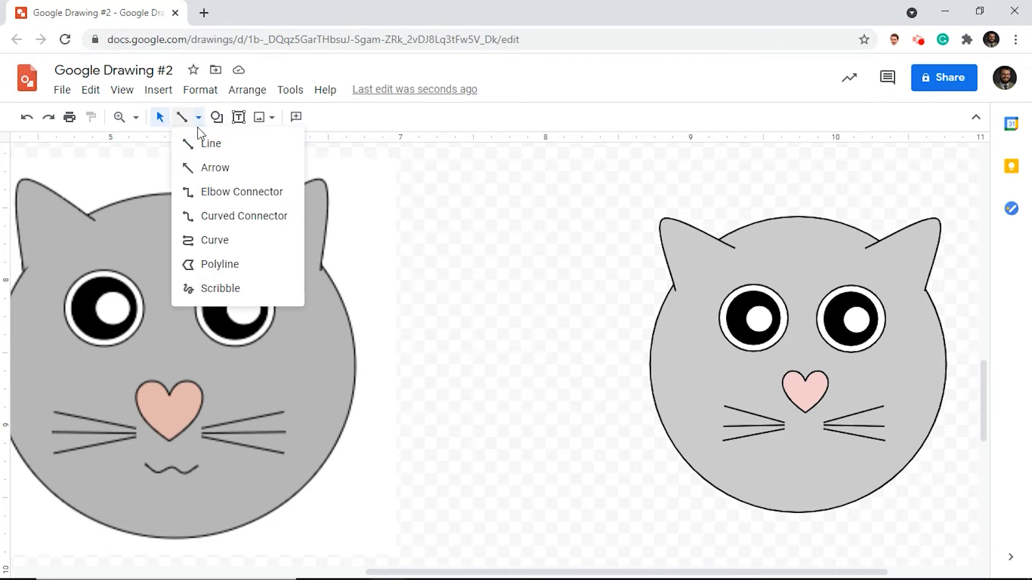
click(218, 244)
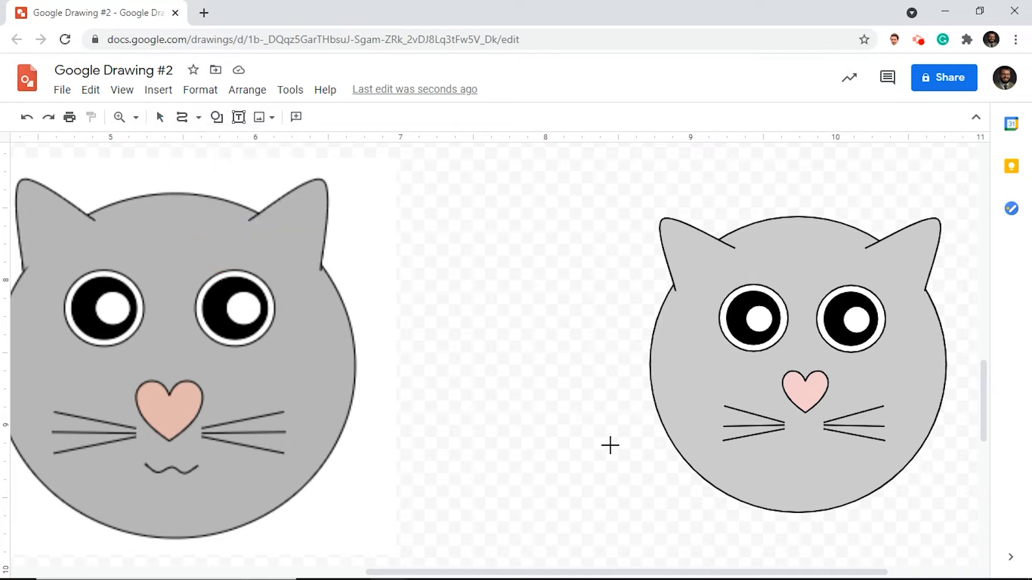
click(764, 451)
click(777, 462)
click(795, 454)
click(815, 464)
double_click(827, 452)
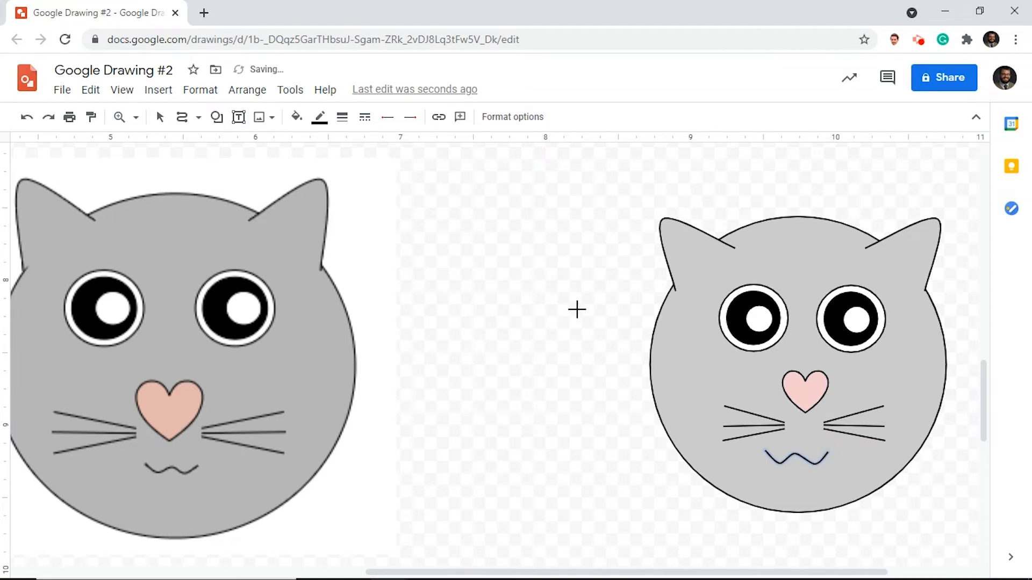
click(159, 118)
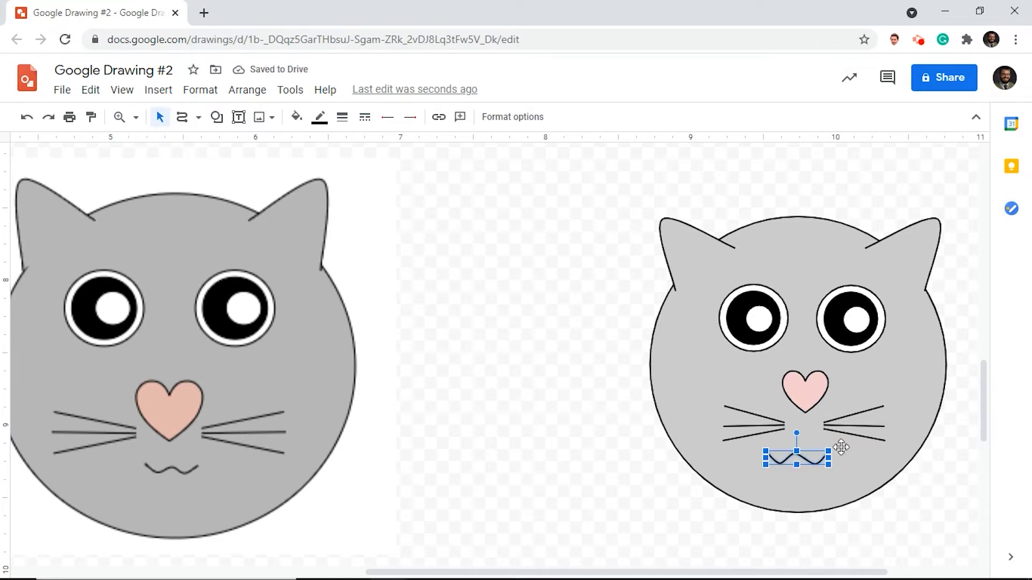
drag(811, 458, 813, 460)
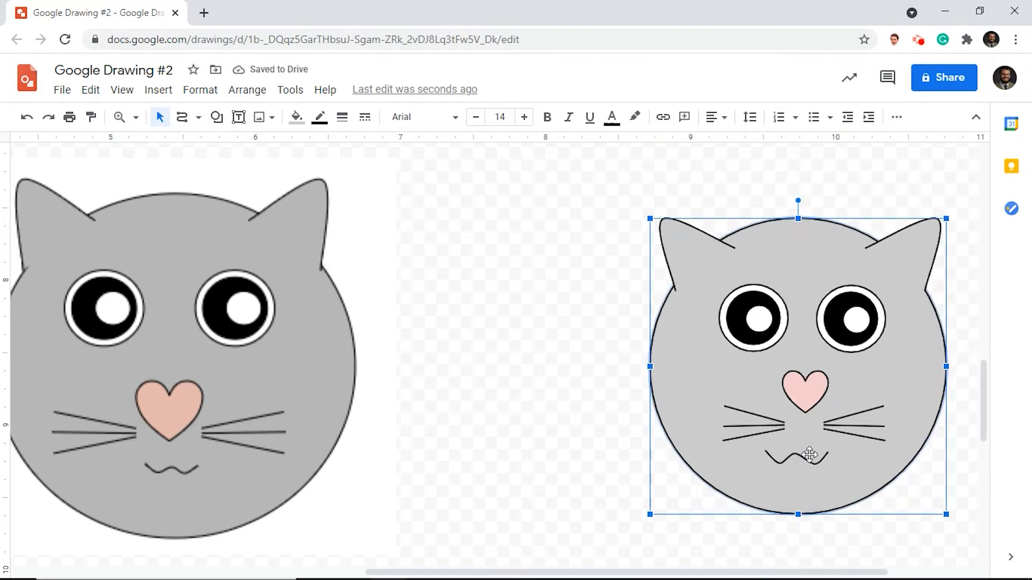
click(804, 459)
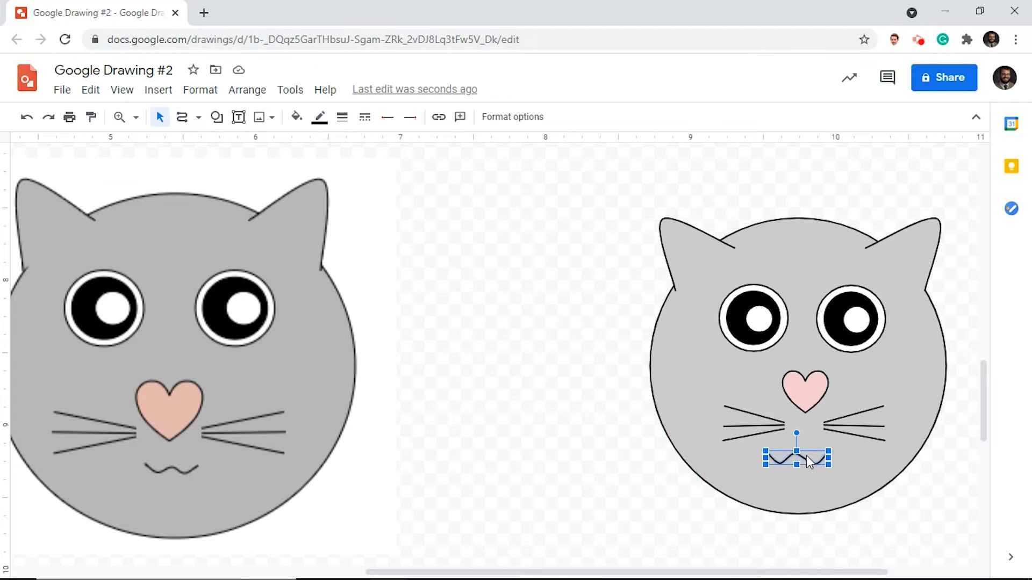
drag(806, 456, 828, 470)
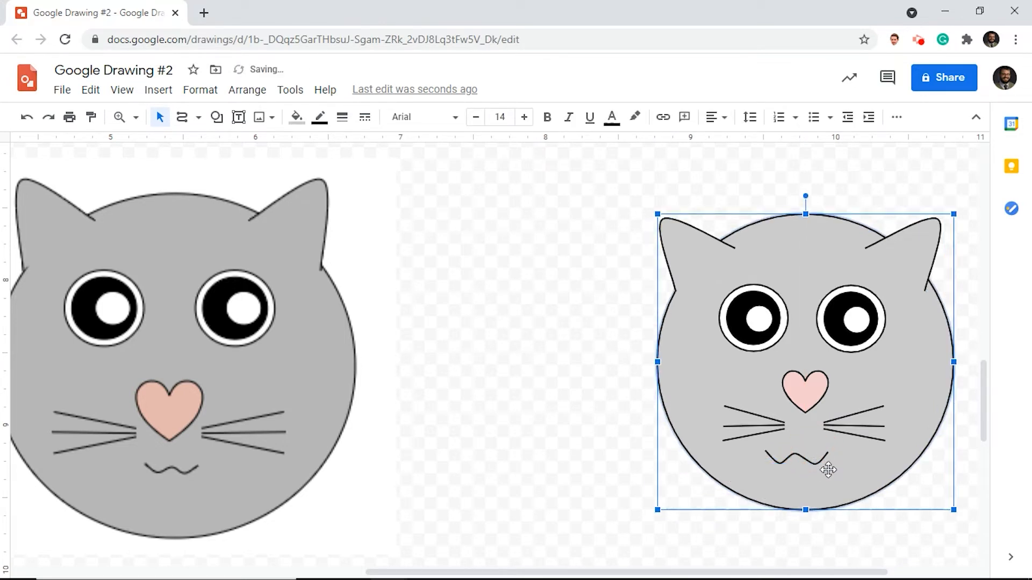
key(ctrl+z)
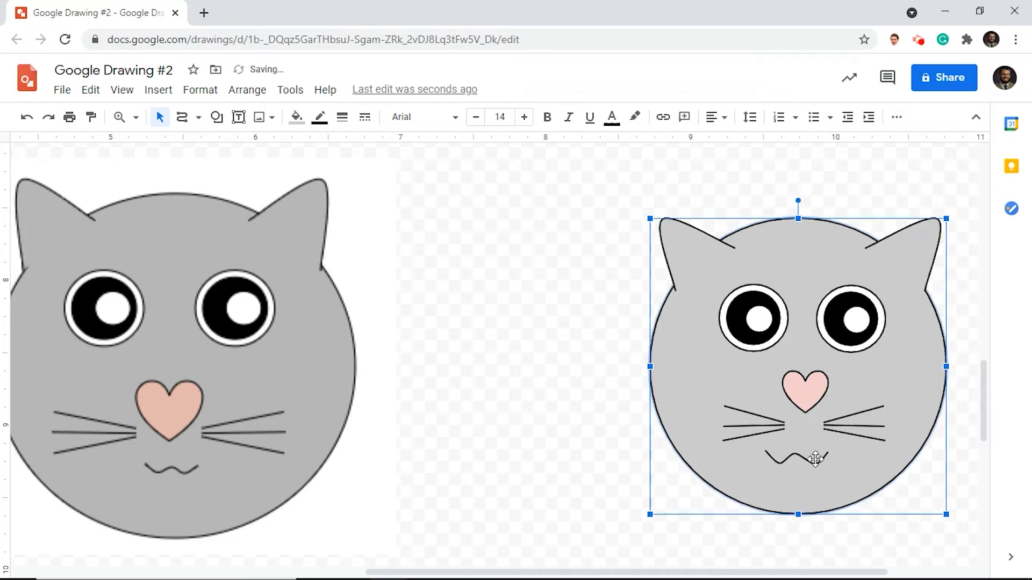
- Shift the cat's wavy mouth slightly to the right so it sits centered below the heart nose
click(813, 458)
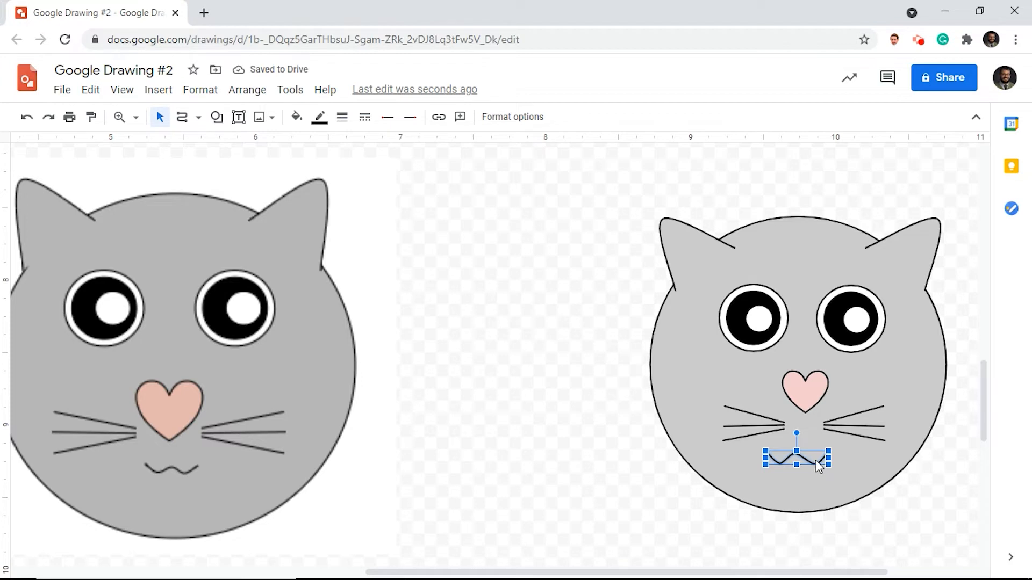
drag(815, 463, 828, 464)
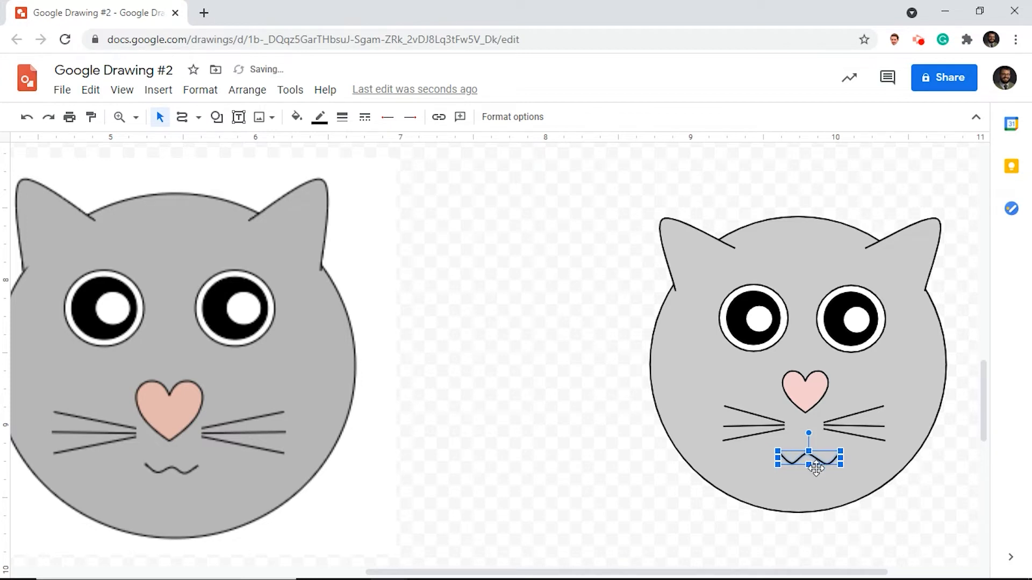
click(950, 485)
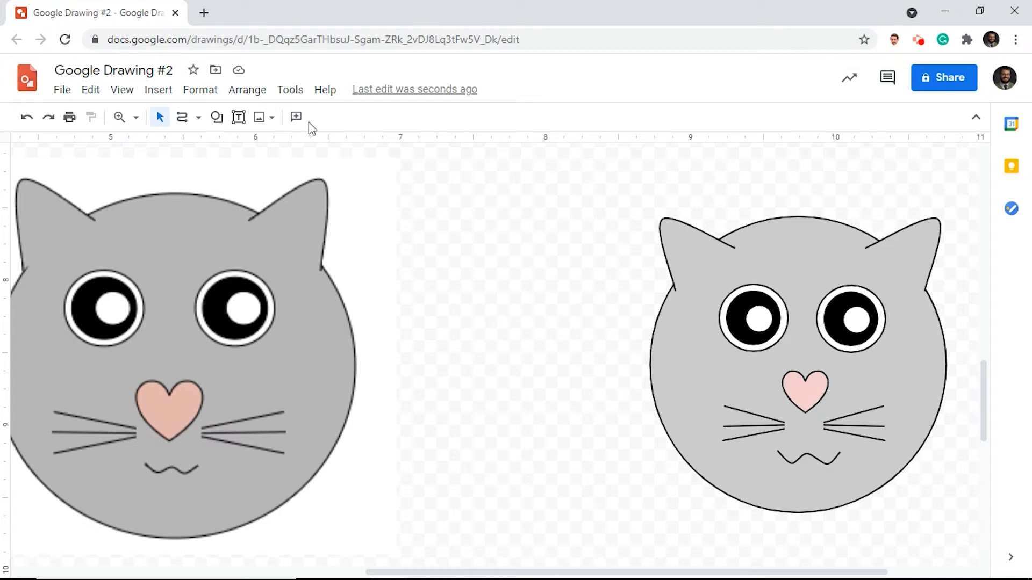
- Draw a circle for the ladybug's head in the empty area right of the ladybug example and fill it solid black
click(132, 125)
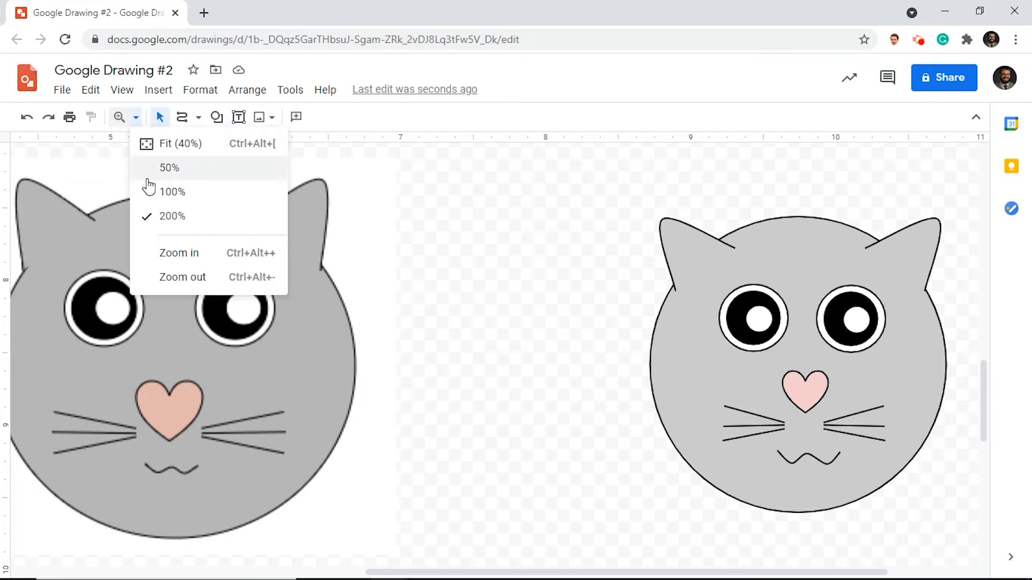
click(145, 192)
scroll(563, 325, down, 1)
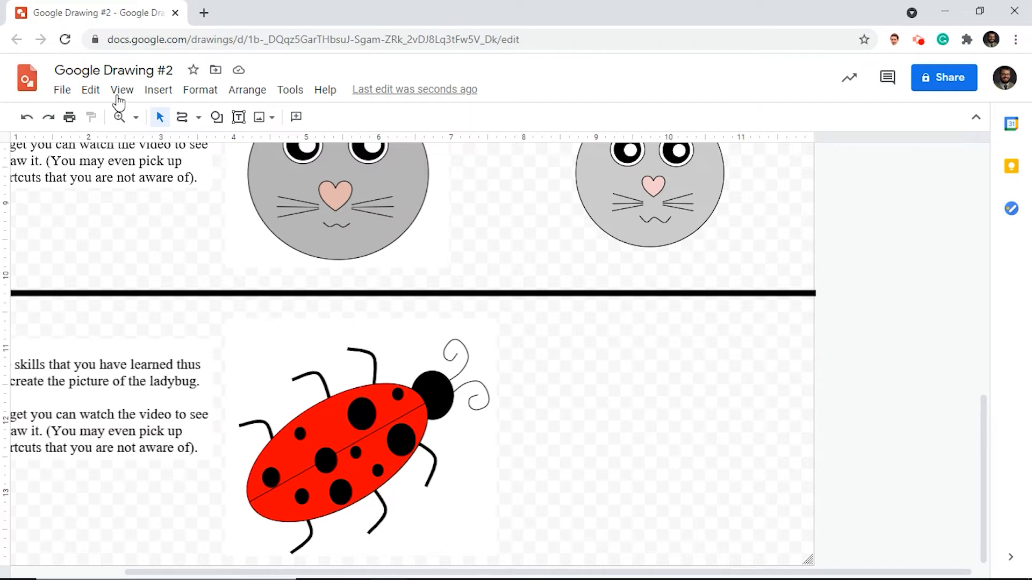
click(218, 119)
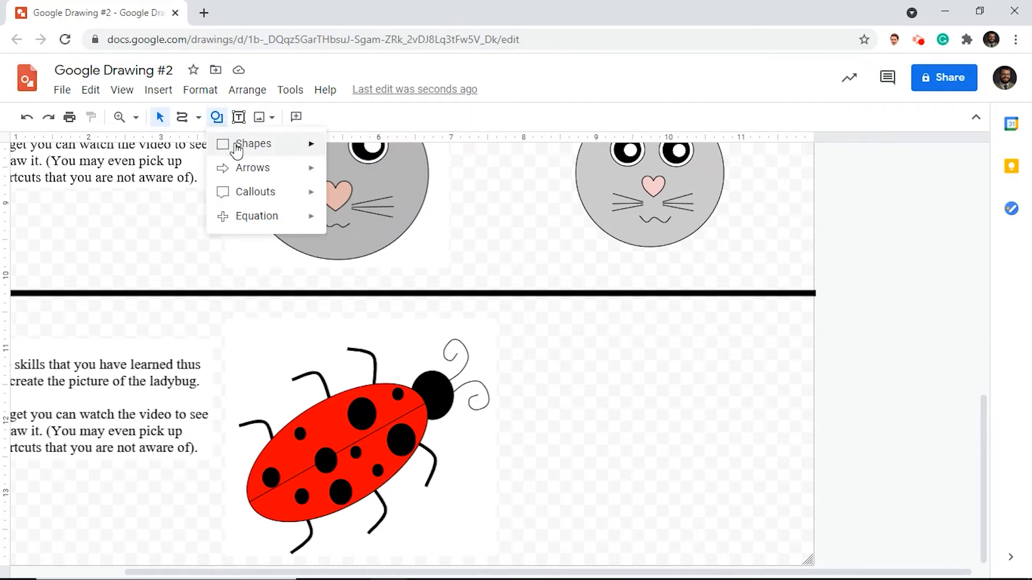
mouse_move(233, 146)
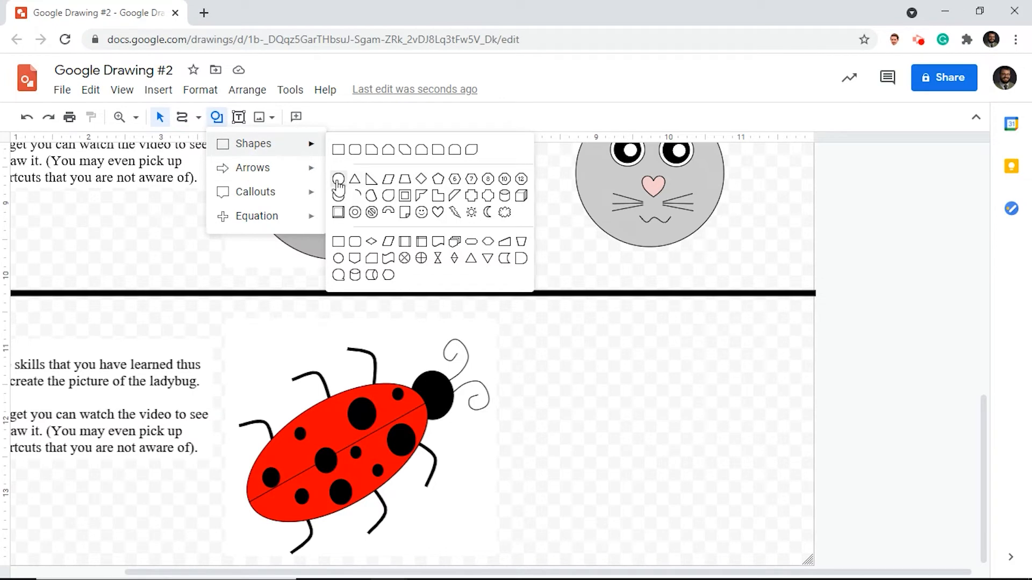
click(338, 178)
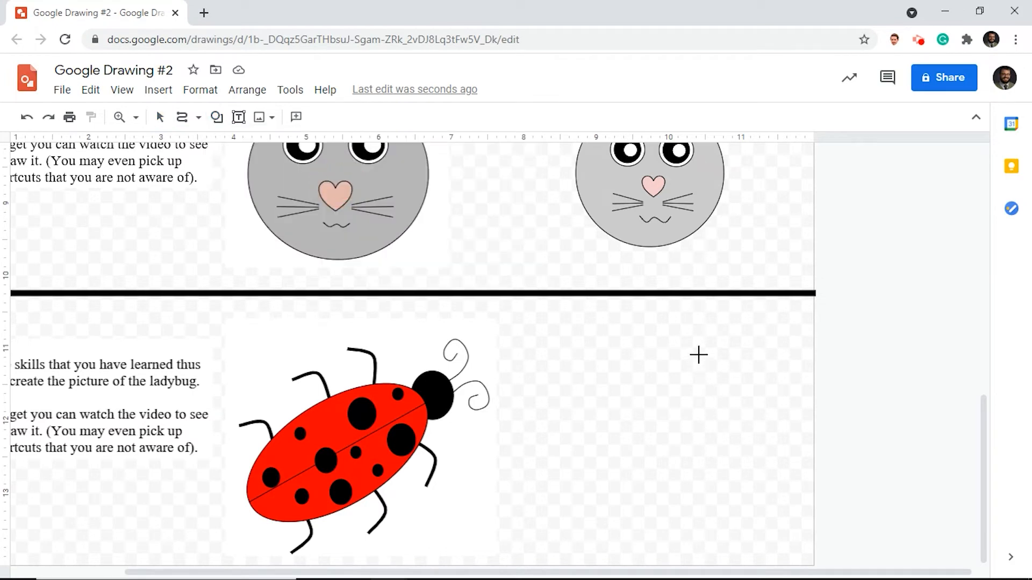
drag(698, 354, 750, 406)
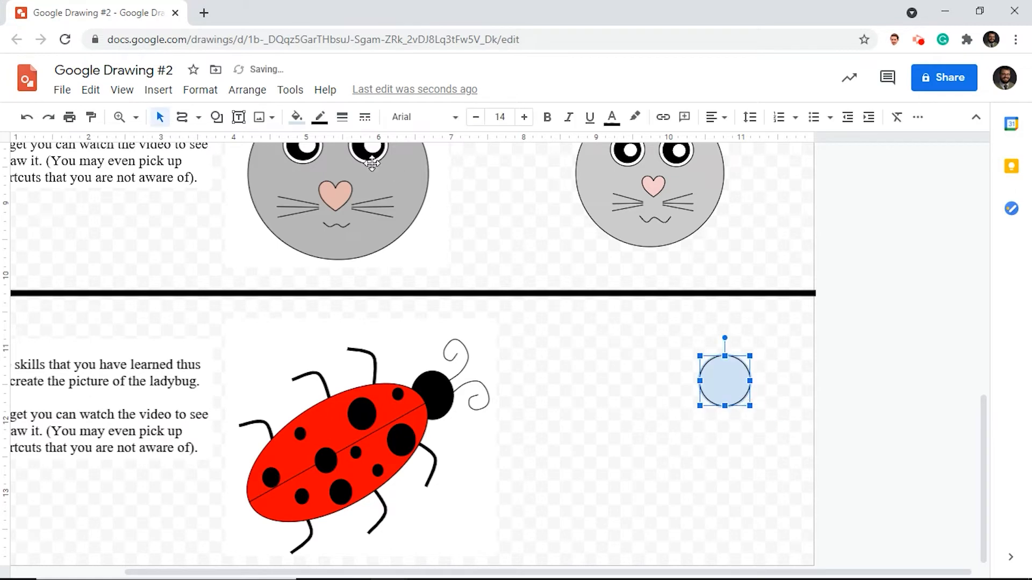
click(296, 116)
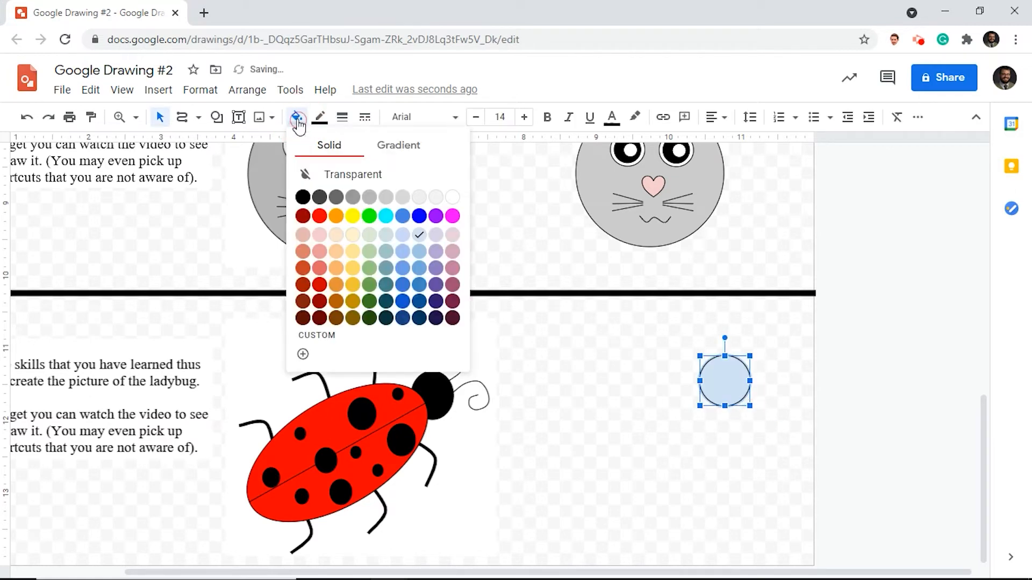
click(303, 197)
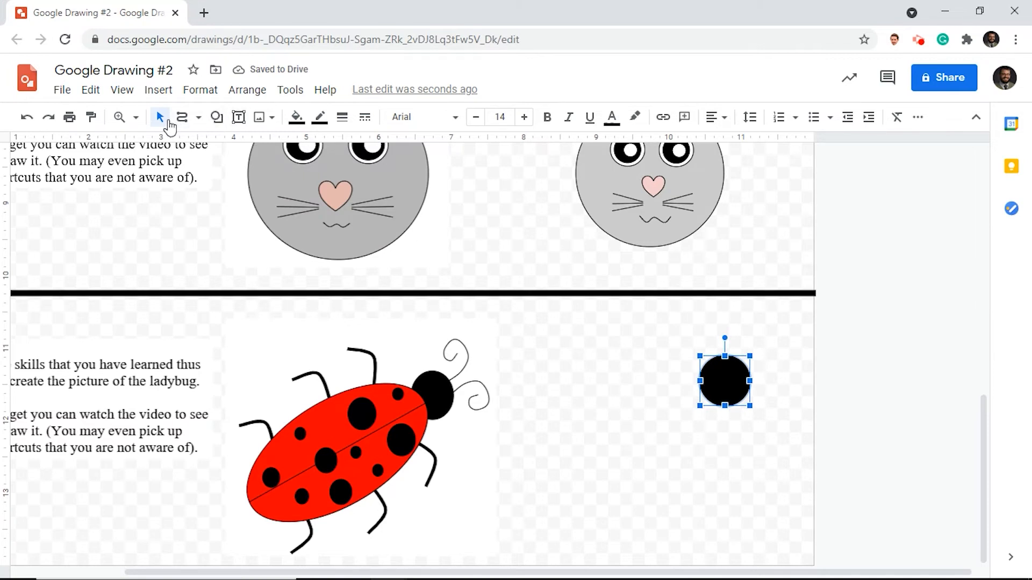
- Draw a wide horizontal ellipse for the ladybug's body below the black head and fill it red
click(216, 117)
mouse_move(253, 145)
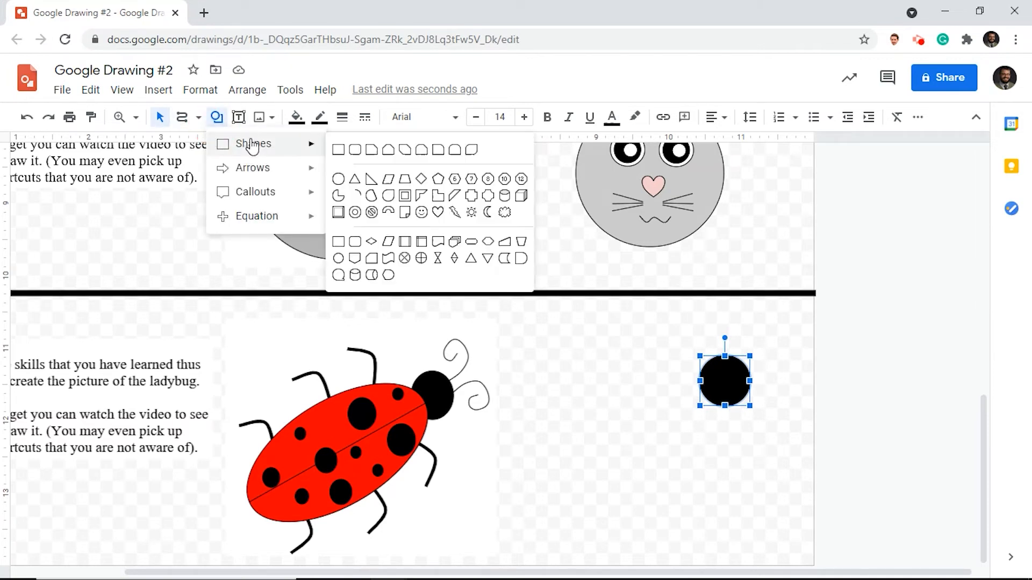
click(337, 178)
drag(532, 413, 754, 509)
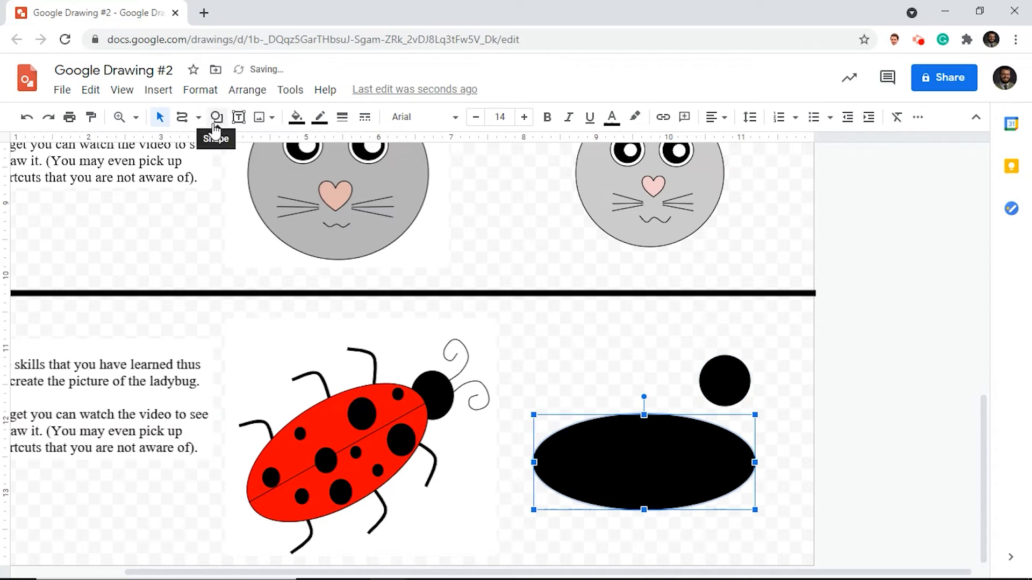
click(296, 116)
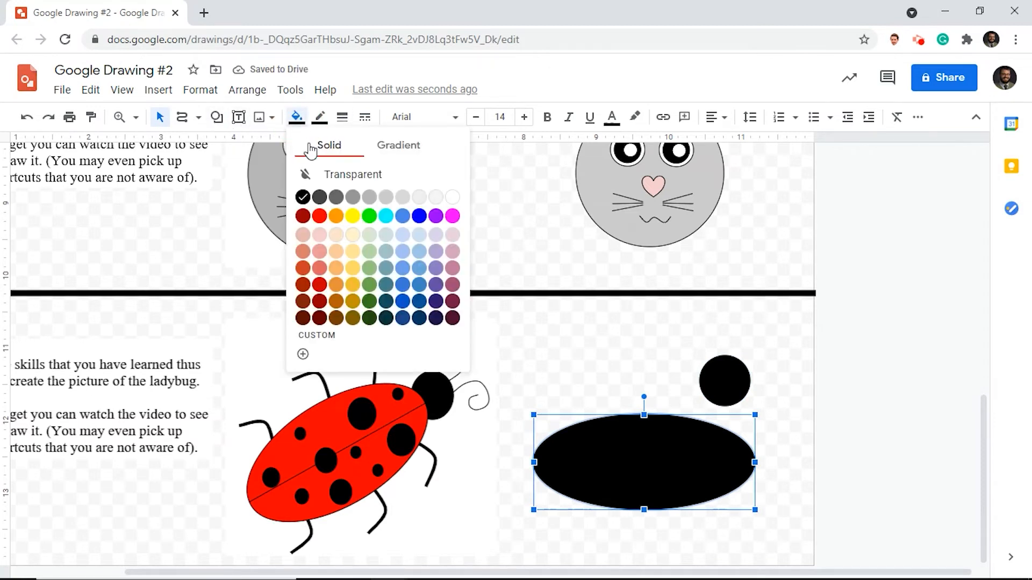
click(317, 215)
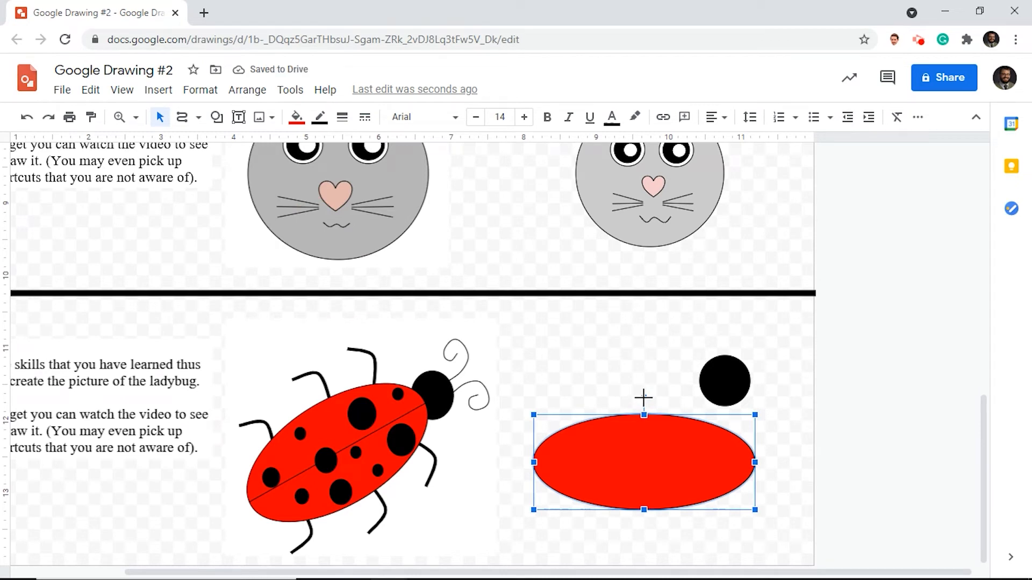
- Rotate the red body counterclockwise to a diagonal and move it so its upper right end overlaps the black head
drag(644, 397, 606, 412)
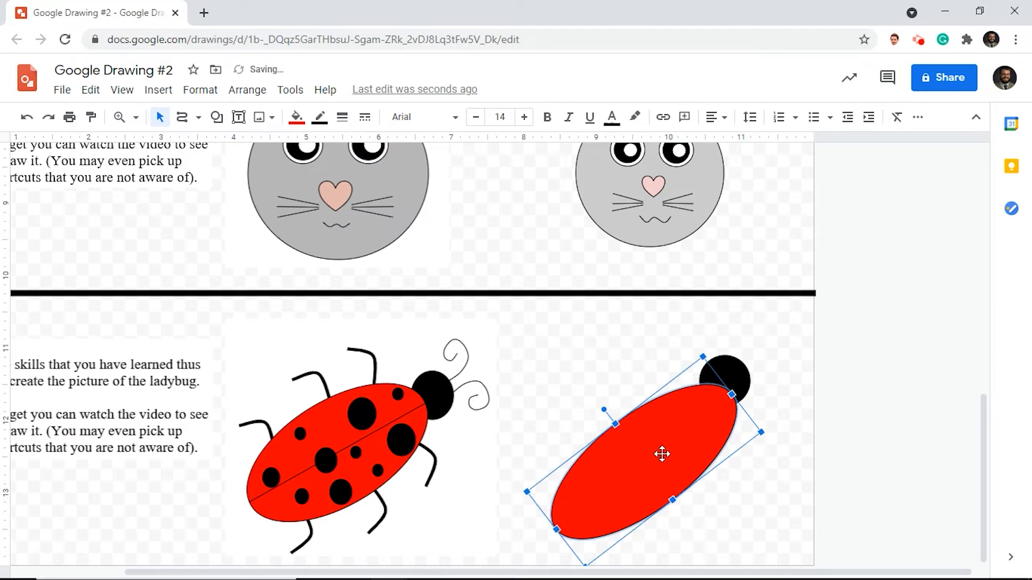
drag(662, 454, 657, 448)
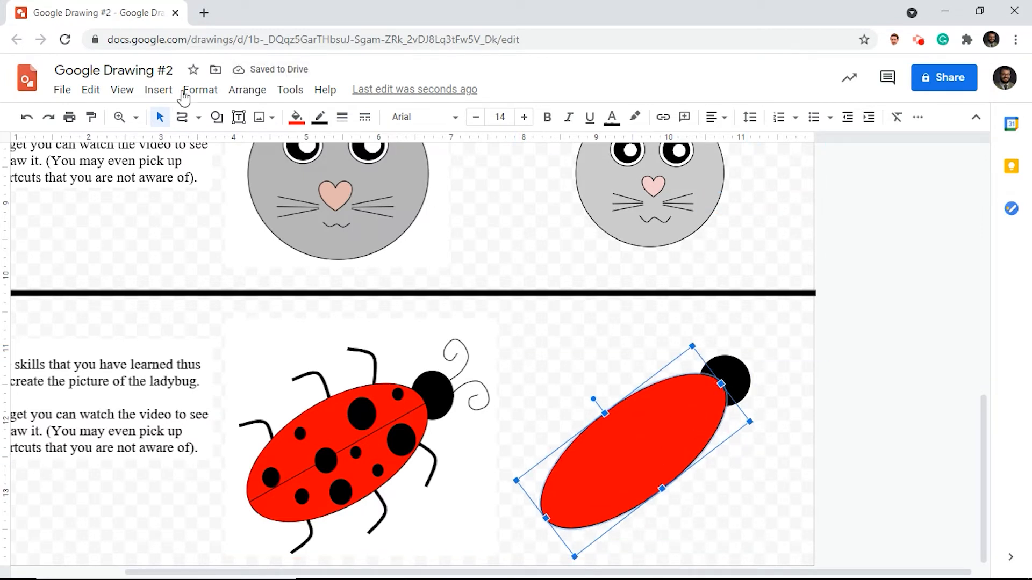
- Draw a straight line lengthwise through the middle of the red body, deleting the stray line beside the head
click(183, 119)
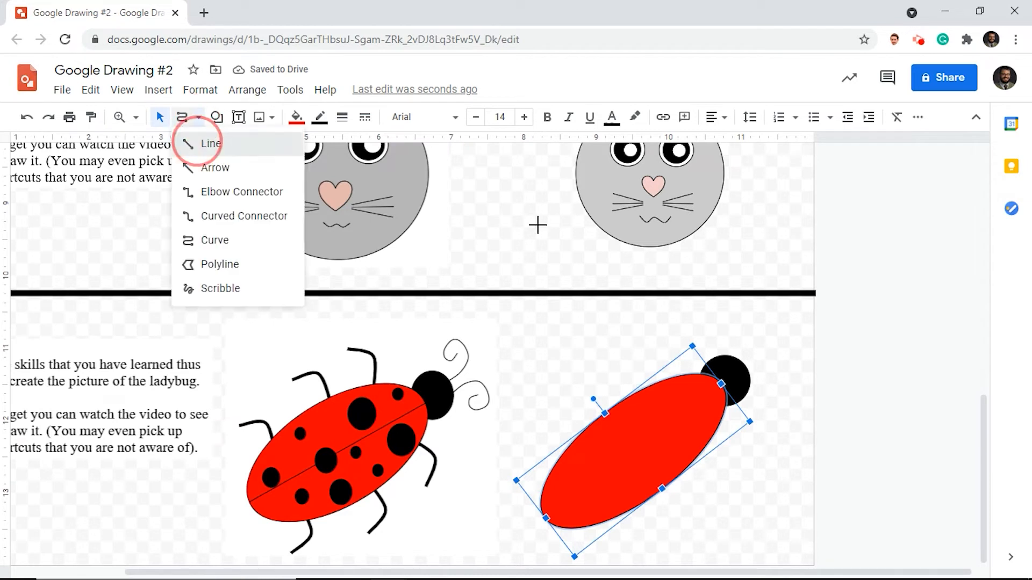
click(198, 143)
drag(547, 519, 721, 384)
click(719, 388)
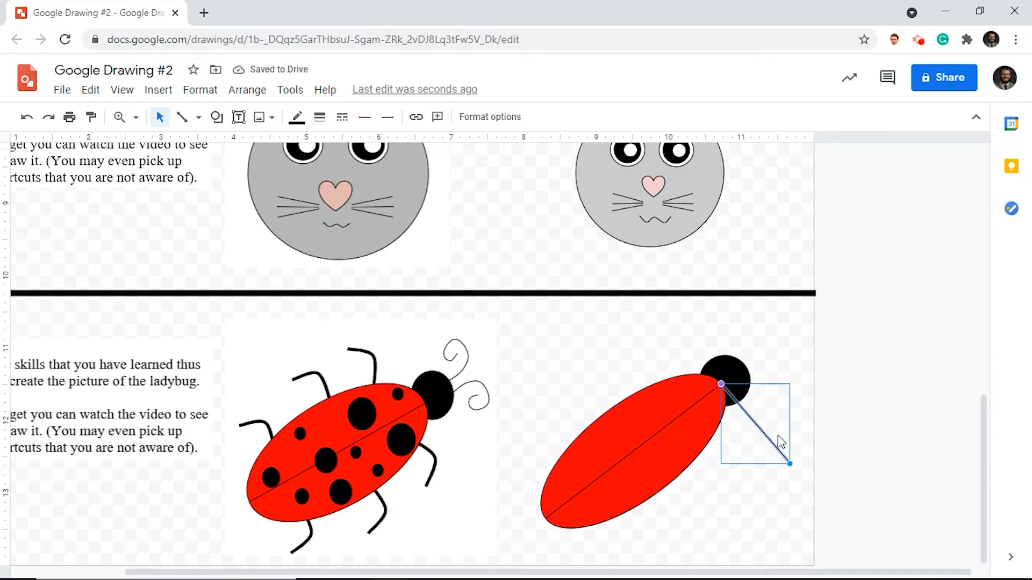
key(Delete)
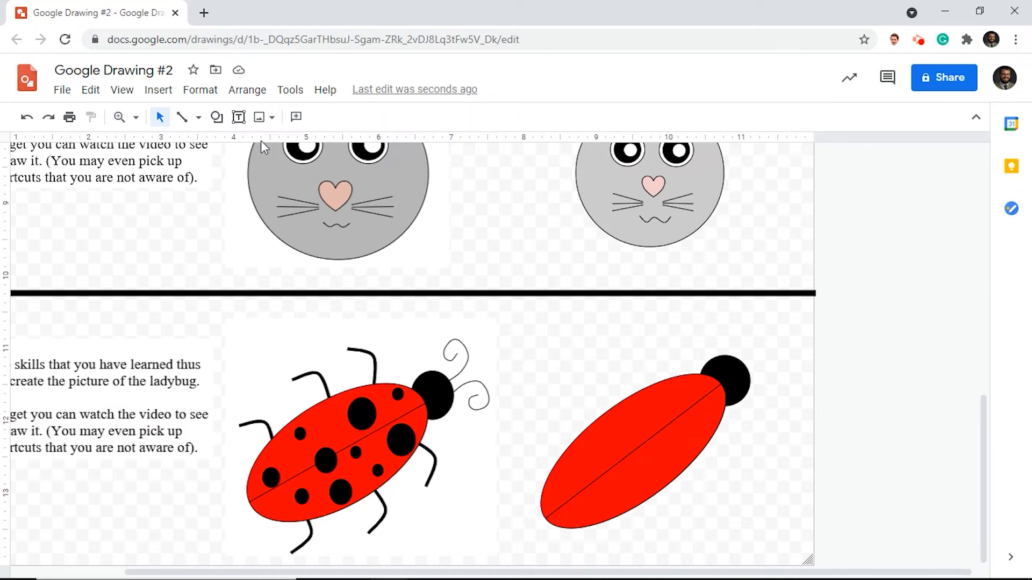
- Draw a small circular spot on the body's upper half next to the head and fill it black
click(216, 118)
mouse_move(239, 148)
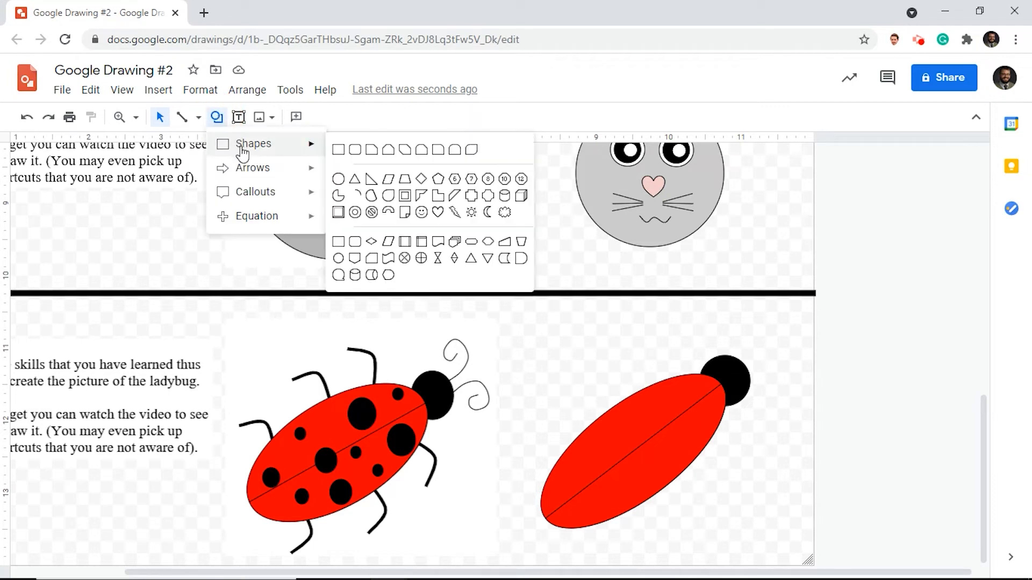
click(337, 180)
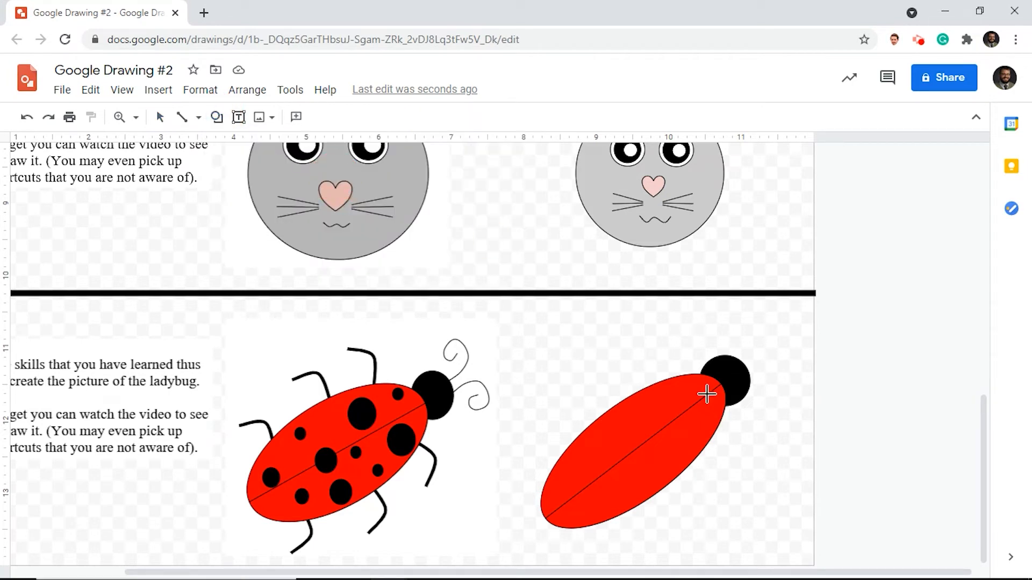
drag(688, 378, 705, 393)
click(302, 120)
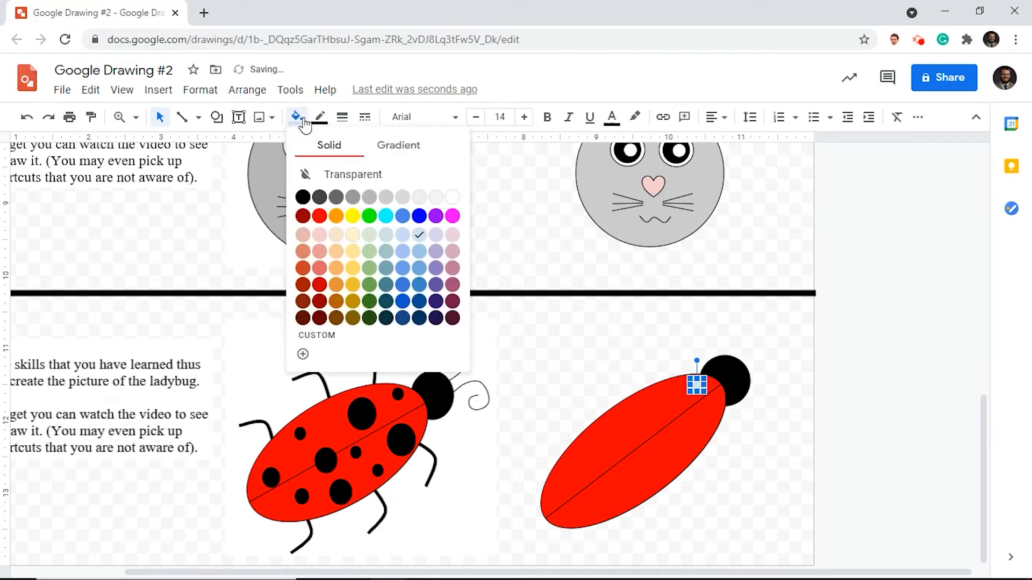
click(303, 197)
- Draw a larger black oval spot on the body's upper half, below and left of the small spot by the head
click(218, 119)
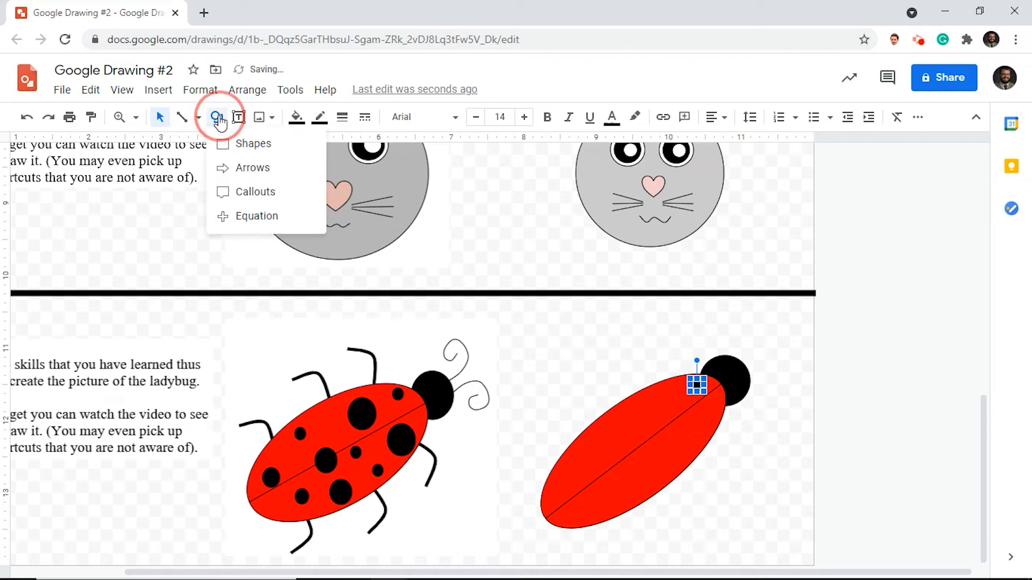
mouse_move(242, 145)
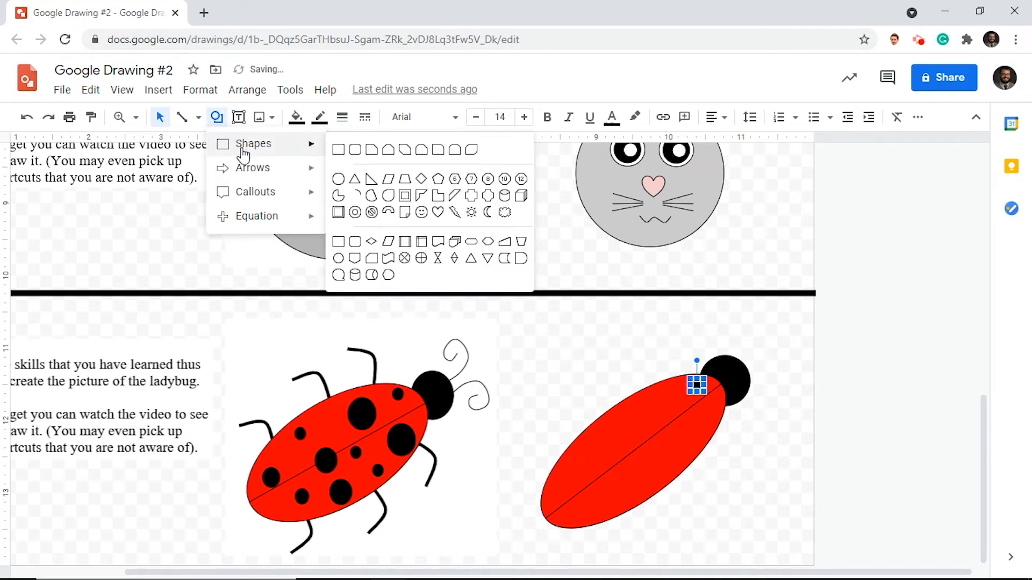
click(338, 179)
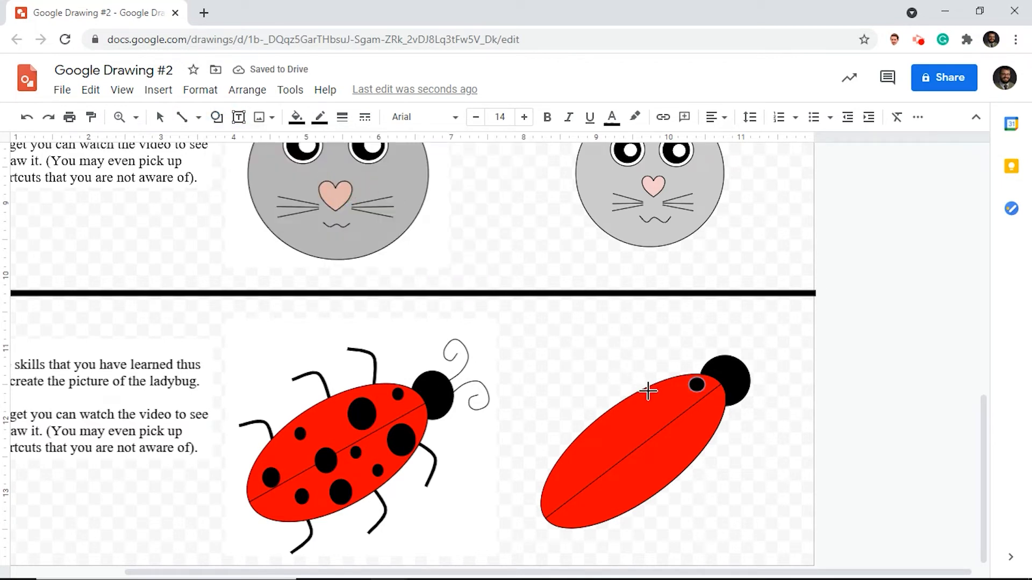
drag(650, 393, 675, 417)
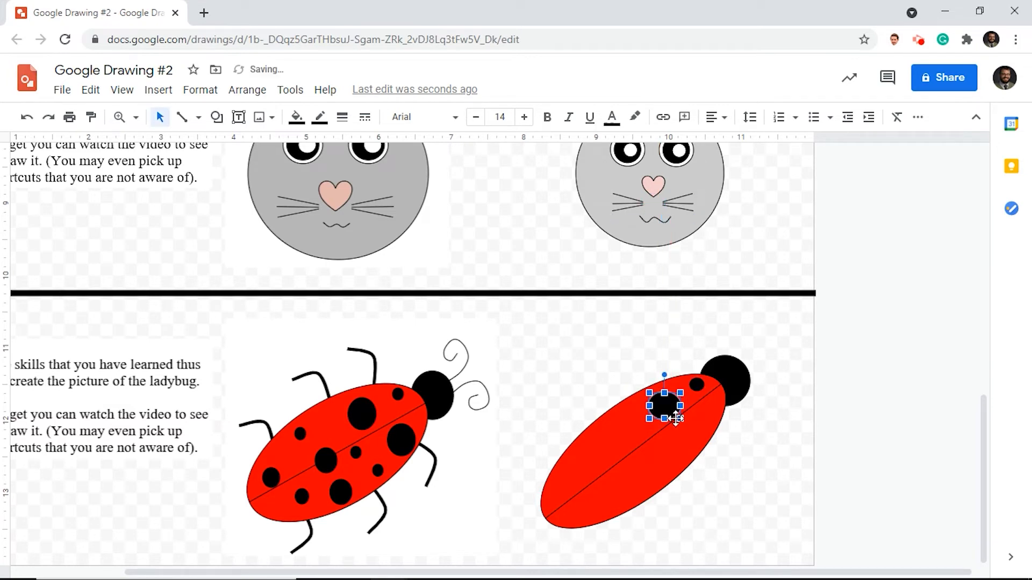
- Draw a small black spot near the body's upper left edge, farther from the head than the large spot
click(217, 117)
mouse_move(246, 151)
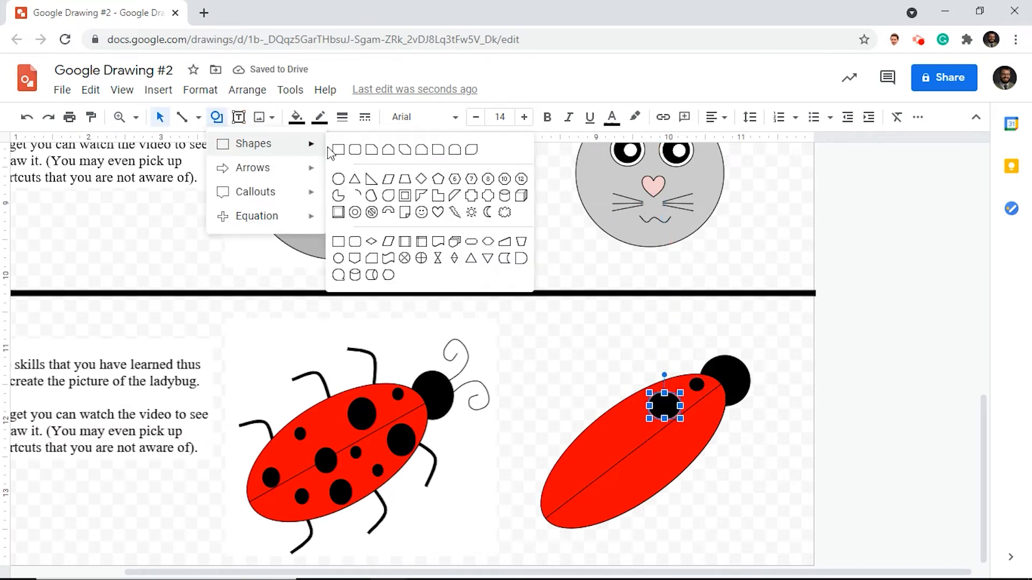
click(343, 183)
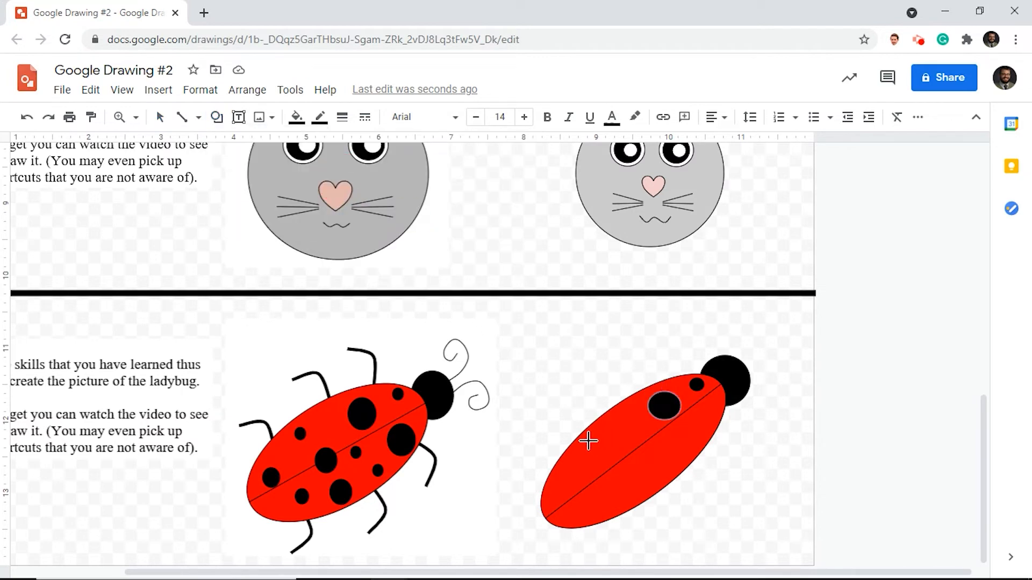
mouse_move(589, 439)
mouse_down()
mouse_move(606, 446)
mouse_move(601, 452)
mouse_up()
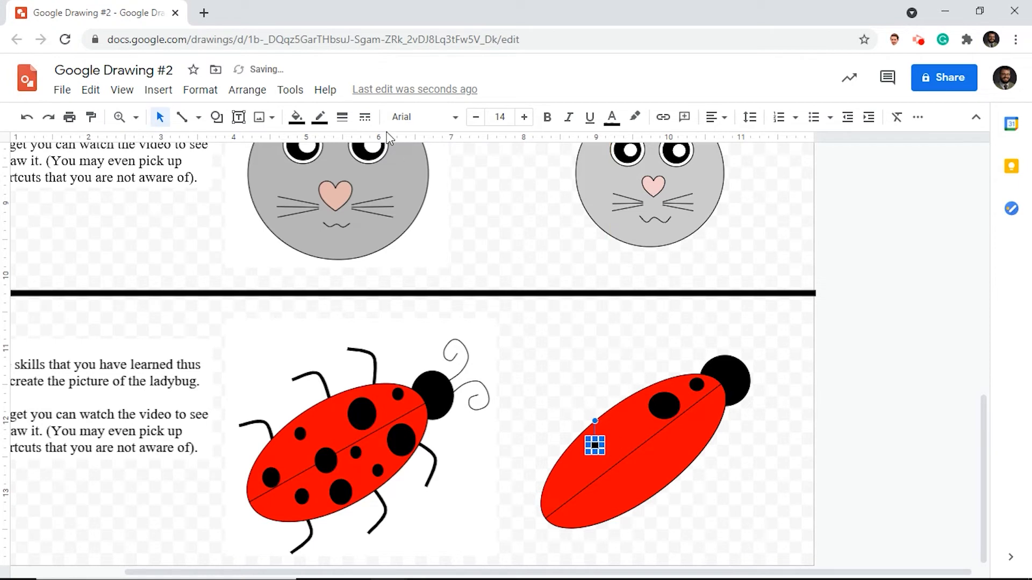
- Draw a large black oval spot over the center line in the middle of the red body
click(222, 123)
mouse_move(224, 143)
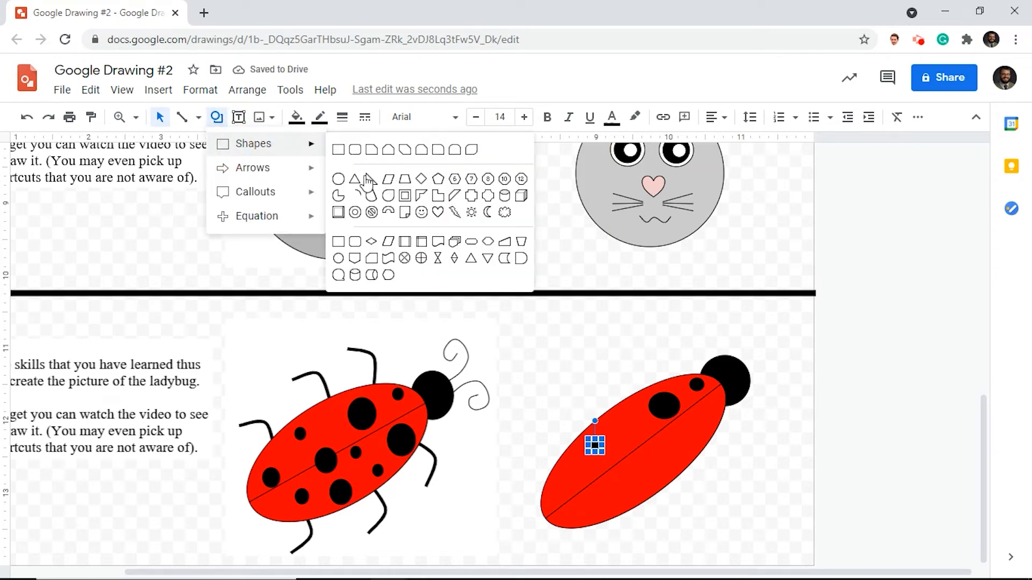
click(343, 184)
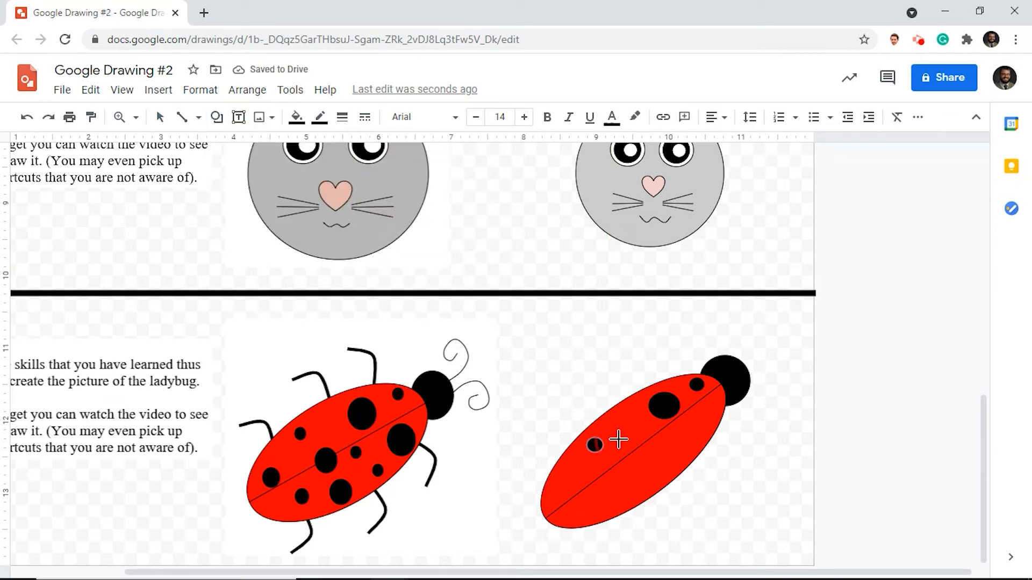
drag(619, 439, 642, 461)
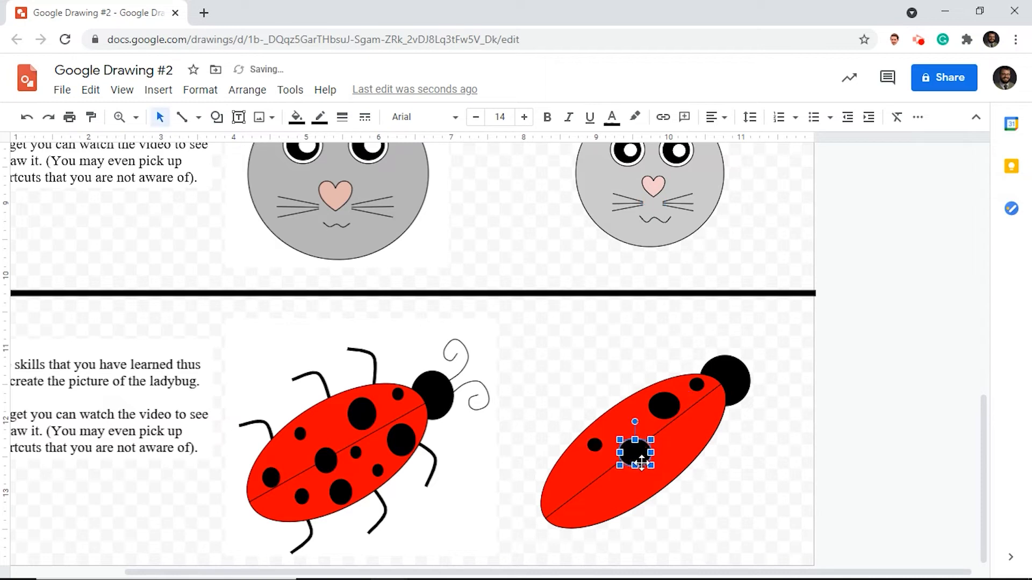
- Draw a medium black oval spot on the body's upper half near its tail end, just above the center line
click(217, 116)
mouse_move(238, 149)
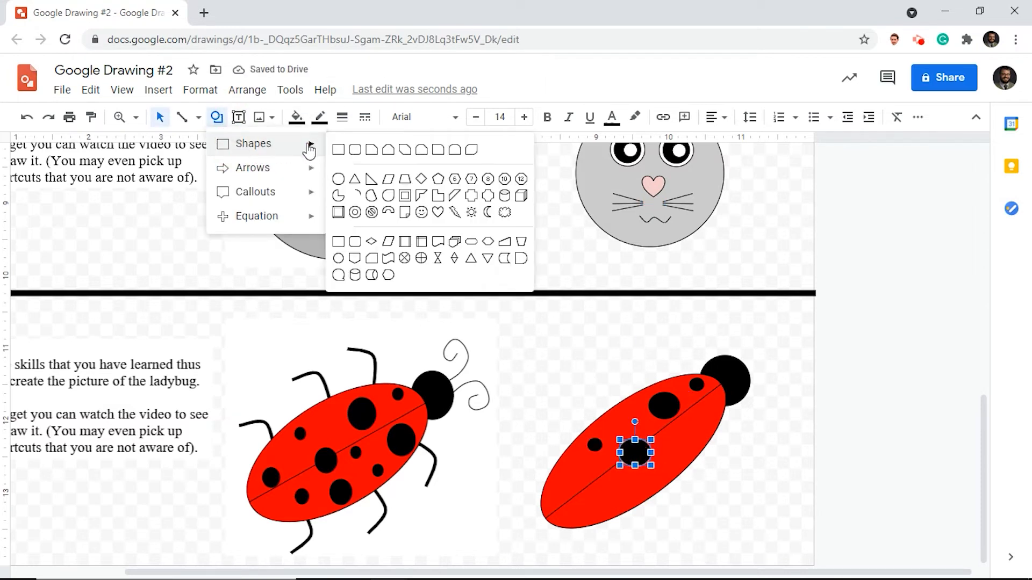
click(342, 179)
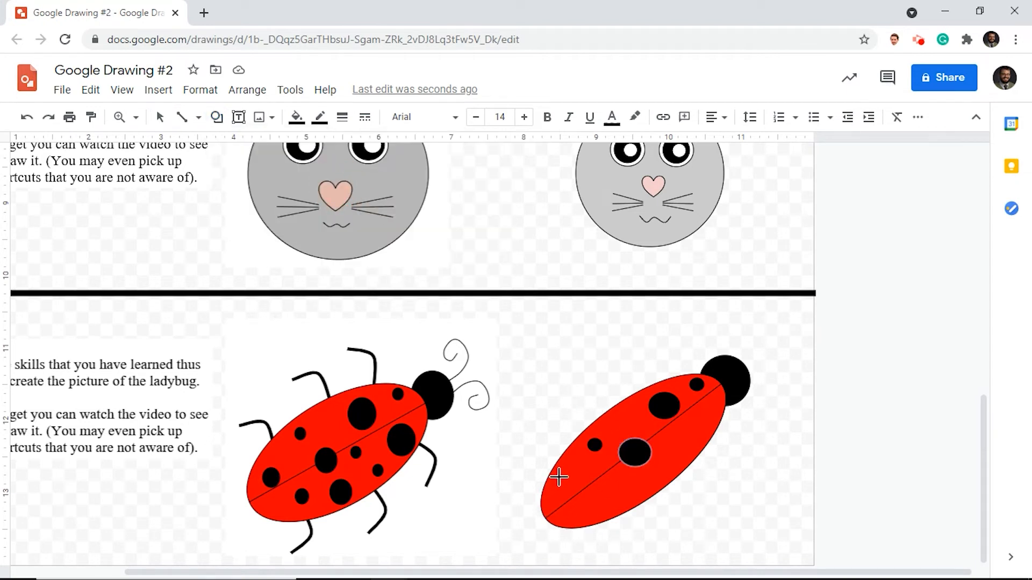
drag(557, 477, 571, 496)
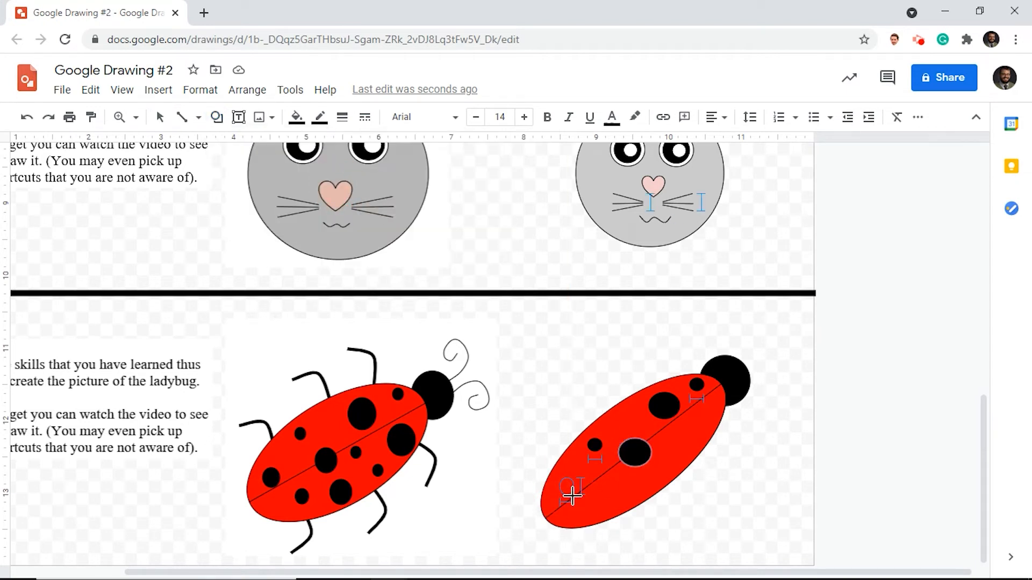
drag(573, 497, 581, 496)
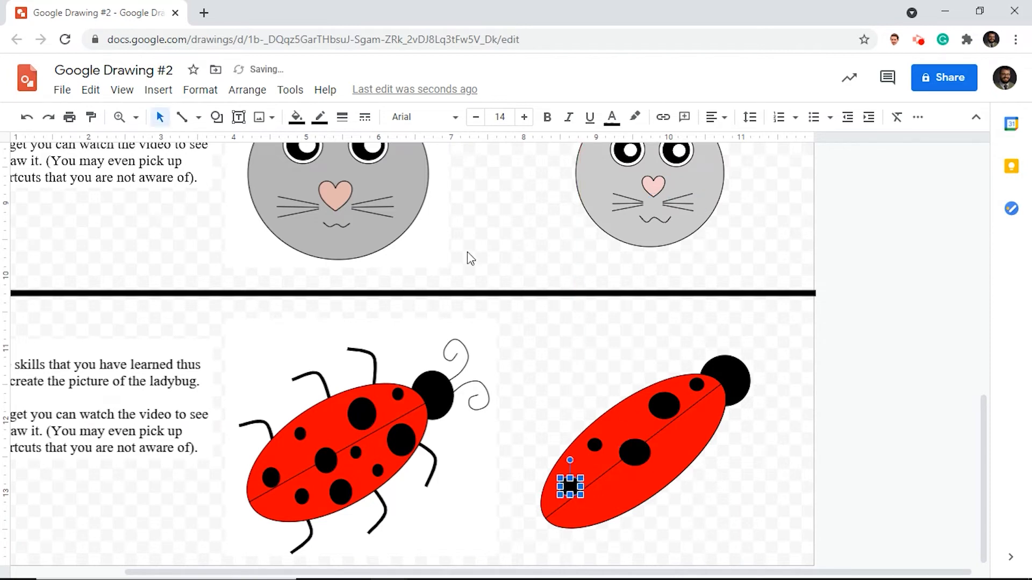
- Draw a medium black spot on the body's lower half near the tail end, just below the center line
click(217, 118)
mouse_move(253, 143)
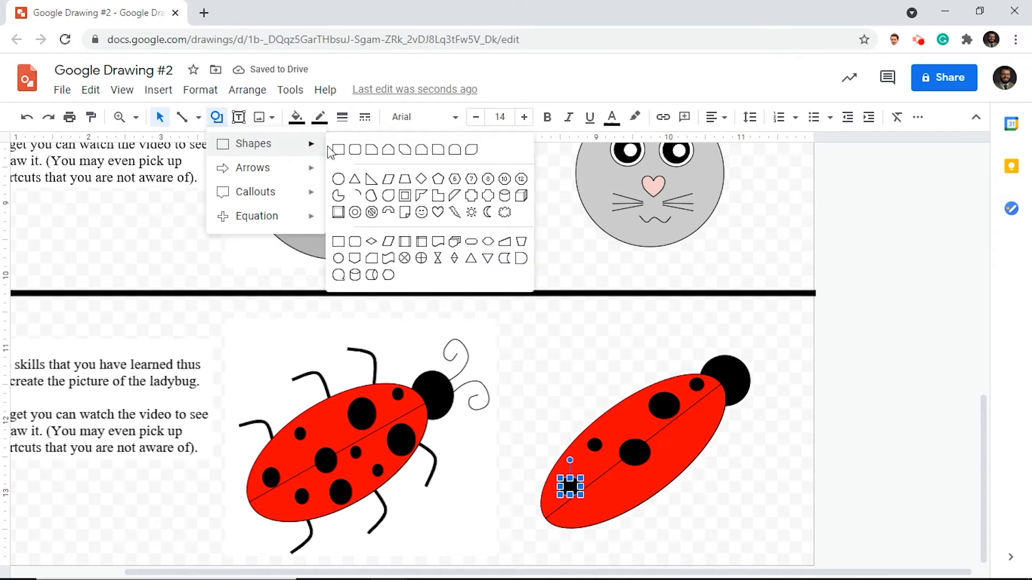
click(343, 181)
drag(599, 488, 622, 506)
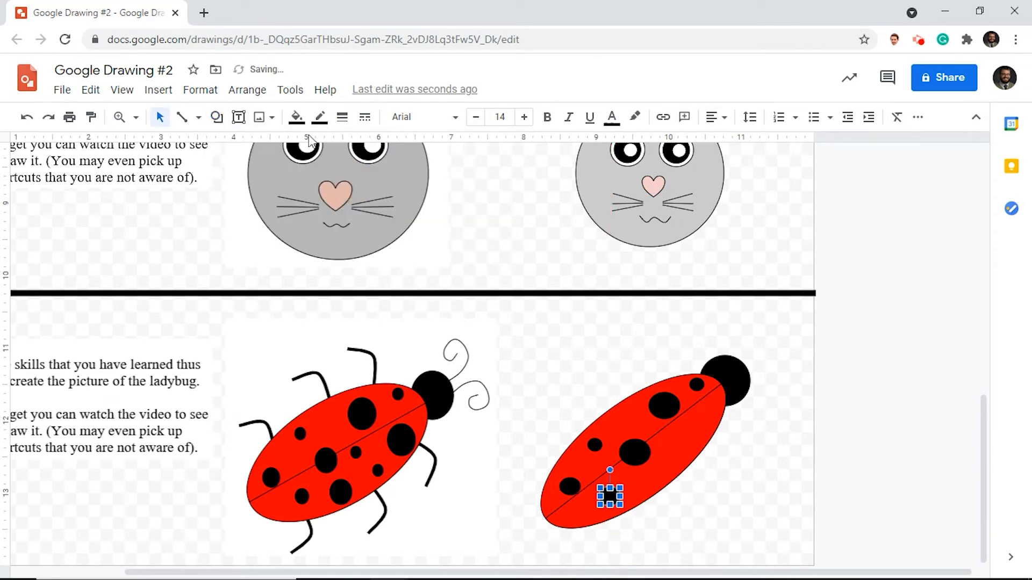
- Draw a slightly larger black spot near the body's lower edge, below the large central spot
click(217, 117)
mouse_move(232, 145)
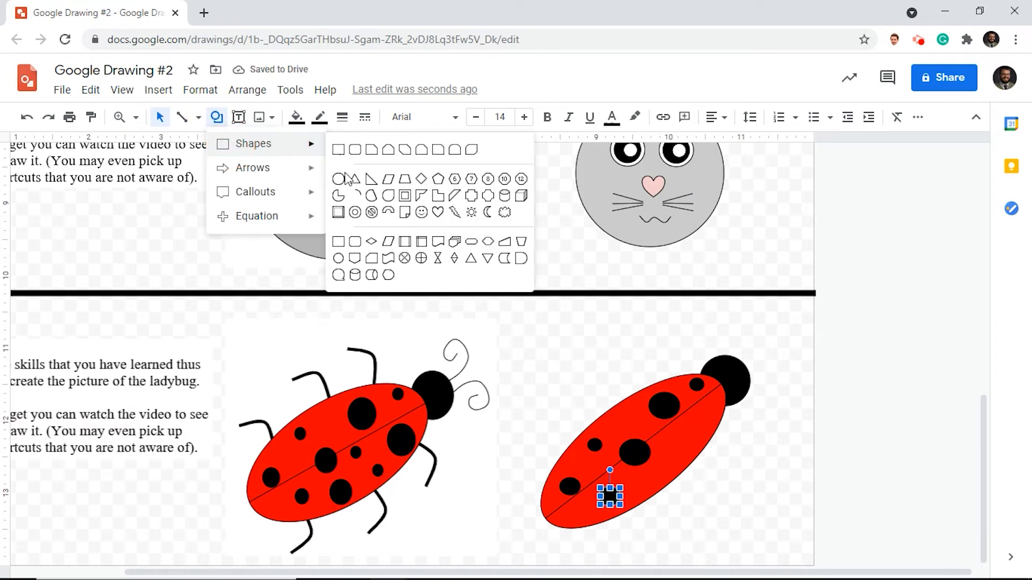
click(343, 181)
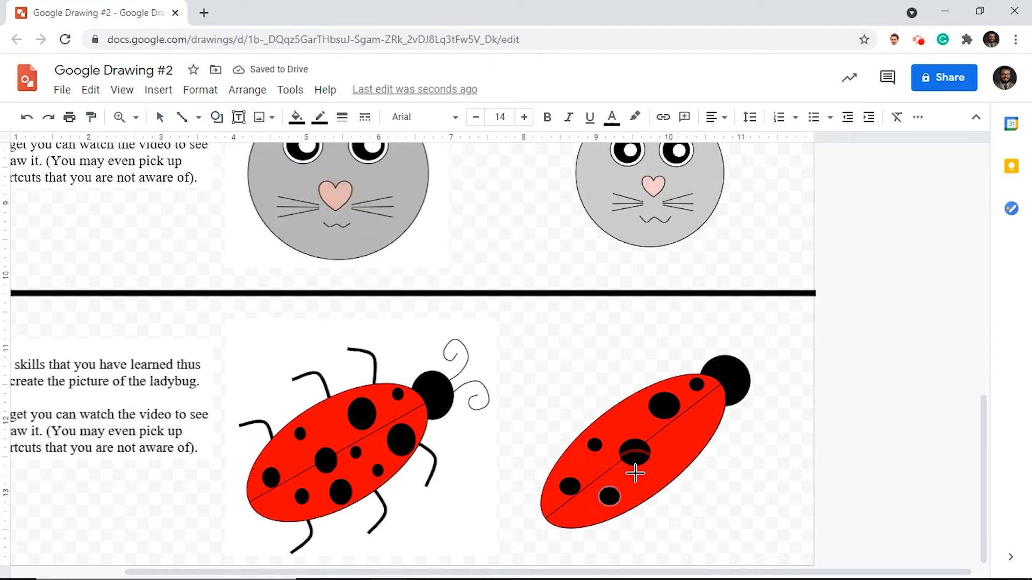
drag(634, 474, 657, 495)
- Draw a small black spot below the center line, immediately right of the large central spot
click(216, 117)
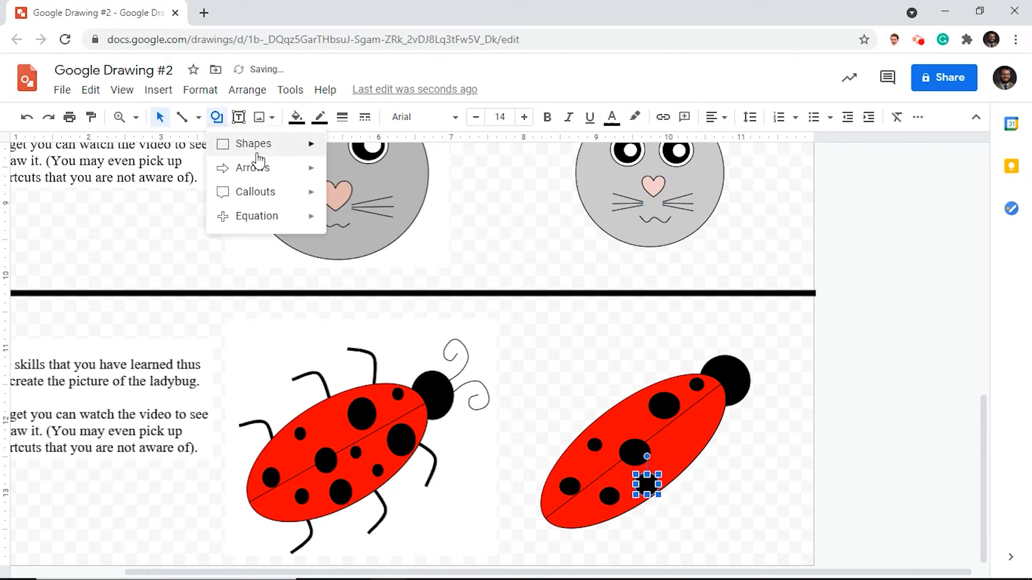
mouse_move(262, 158)
click(338, 179)
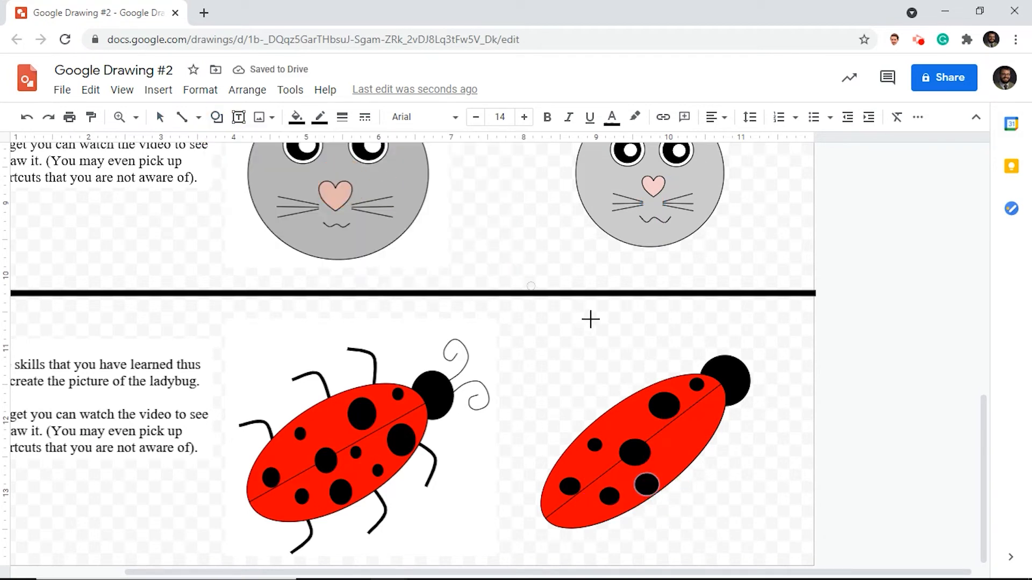
drag(656, 438, 673, 453)
- Draw another small black spot toward the body's lower edge, diagonally below and right of the previous small spot
click(217, 119)
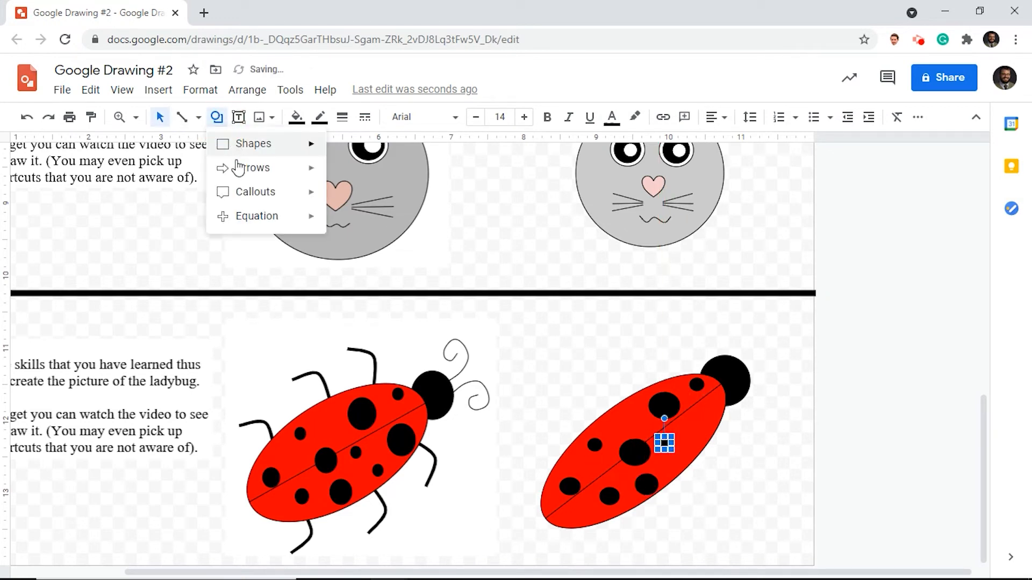
mouse_move(249, 174)
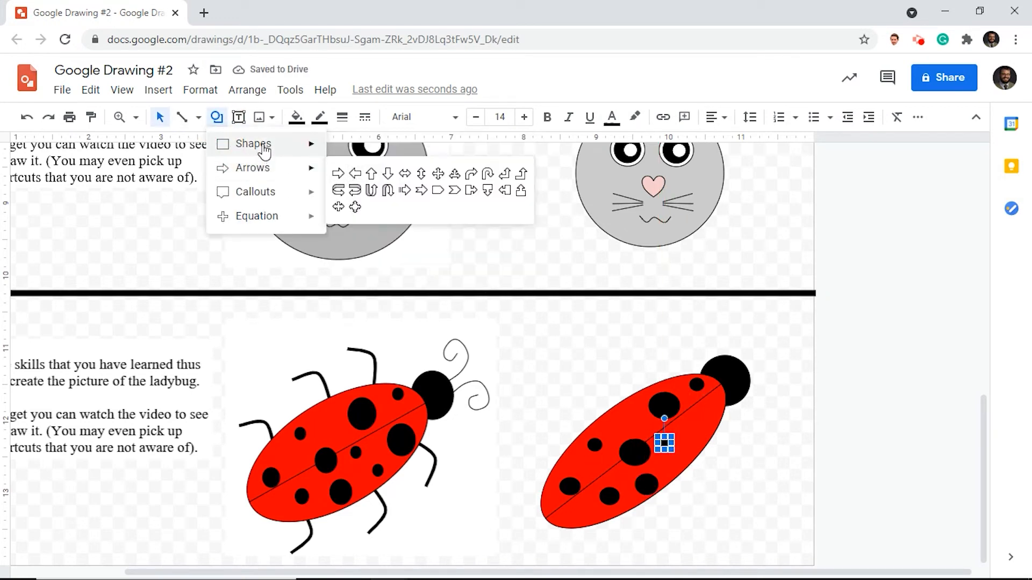
mouse_move(258, 144)
click(339, 180)
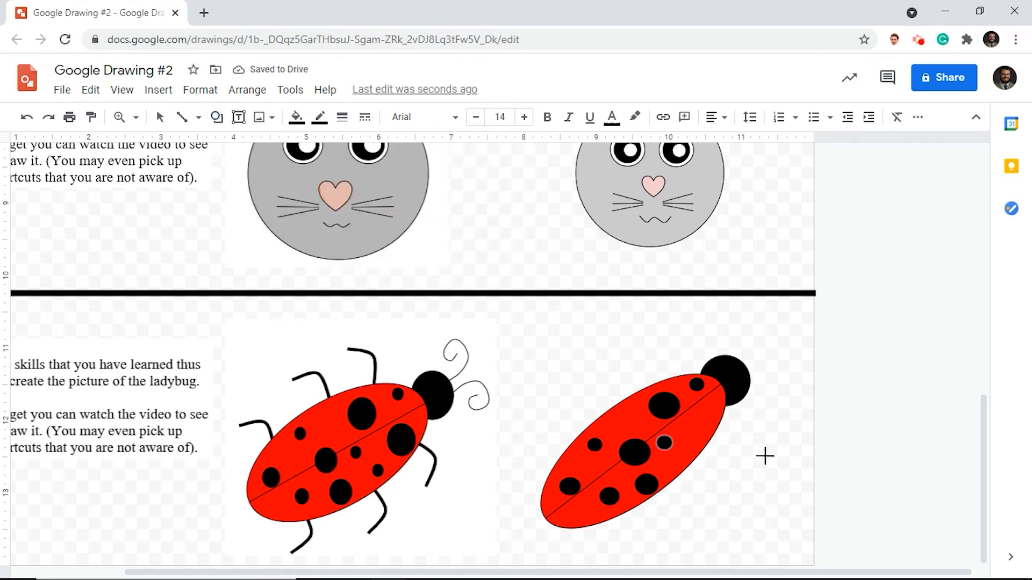
drag(674, 450, 692, 467)
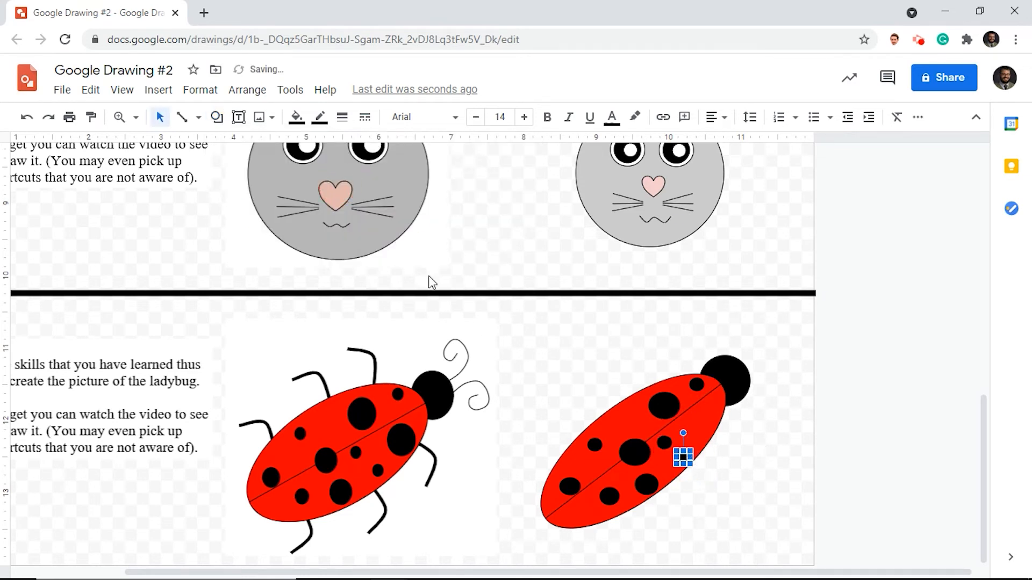
- Draw a large black oval spot on the body's lower half next to the head, and deselect it
click(217, 117)
click(261, 148)
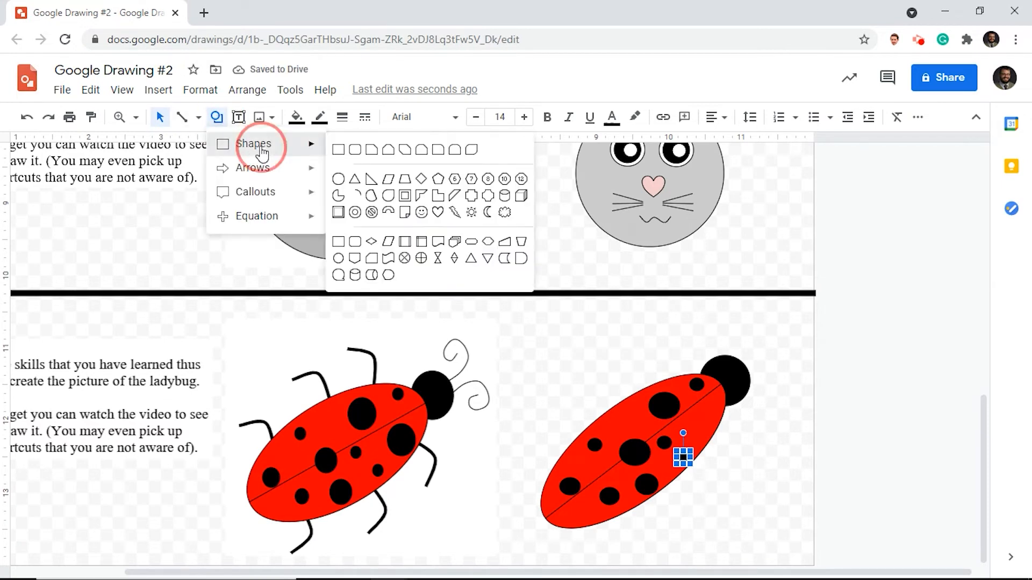
click(338, 179)
mouse_move(691, 409)
mouse_down()
mouse_move(723, 435)
mouse_move(704, 424)
mouse_up()
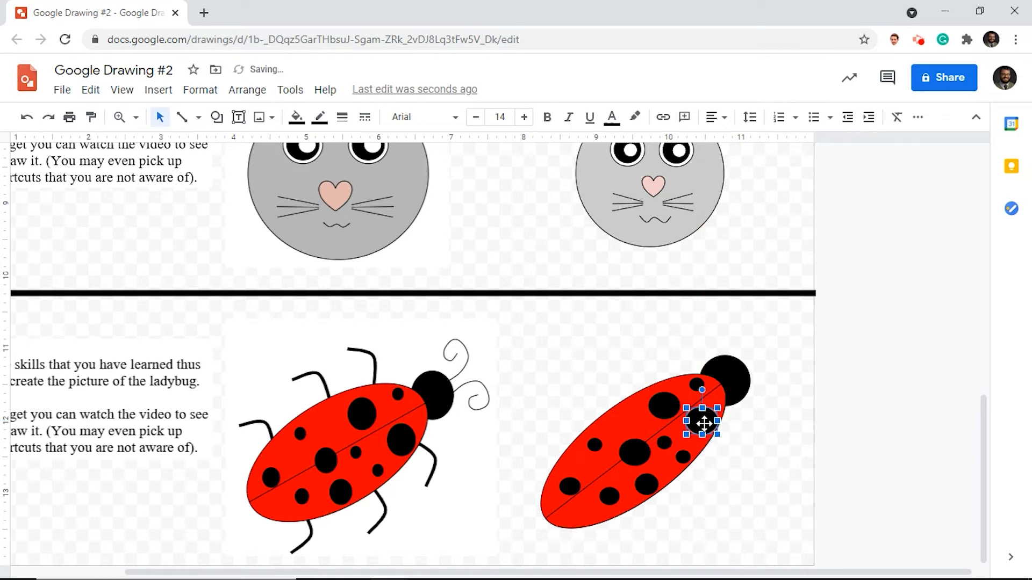
click(775, 461)
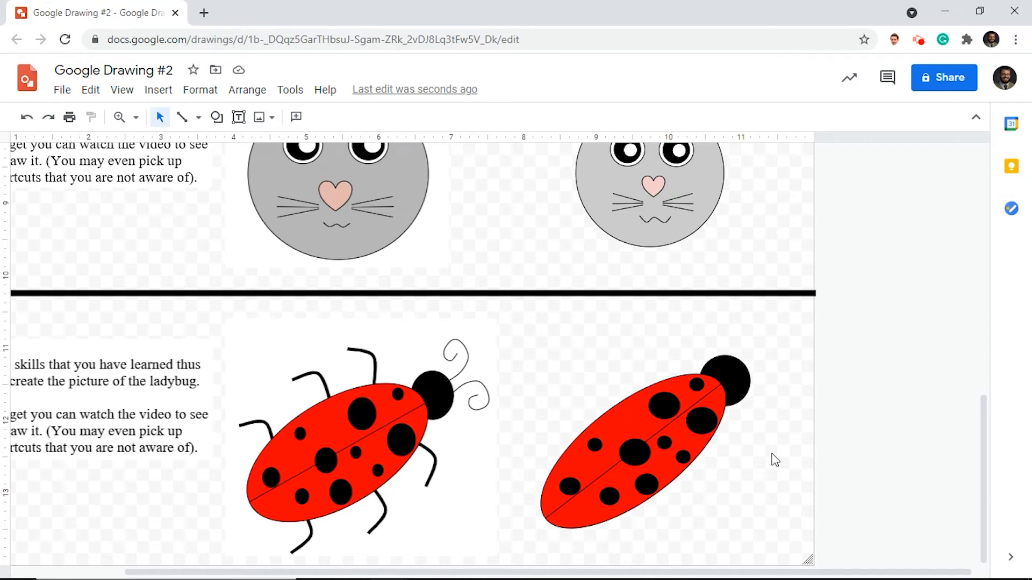
click(198, 119)
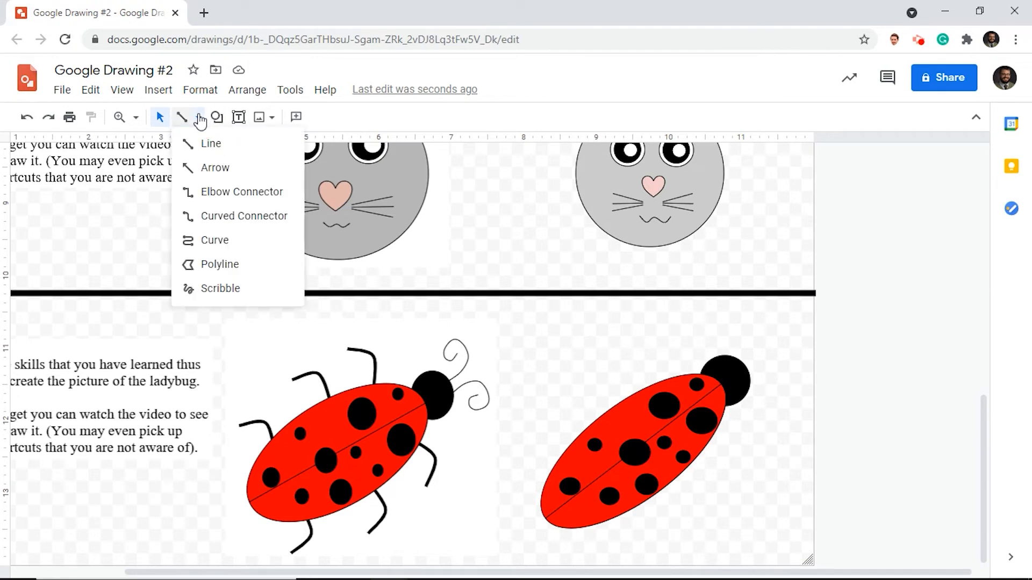
click(214, 240)
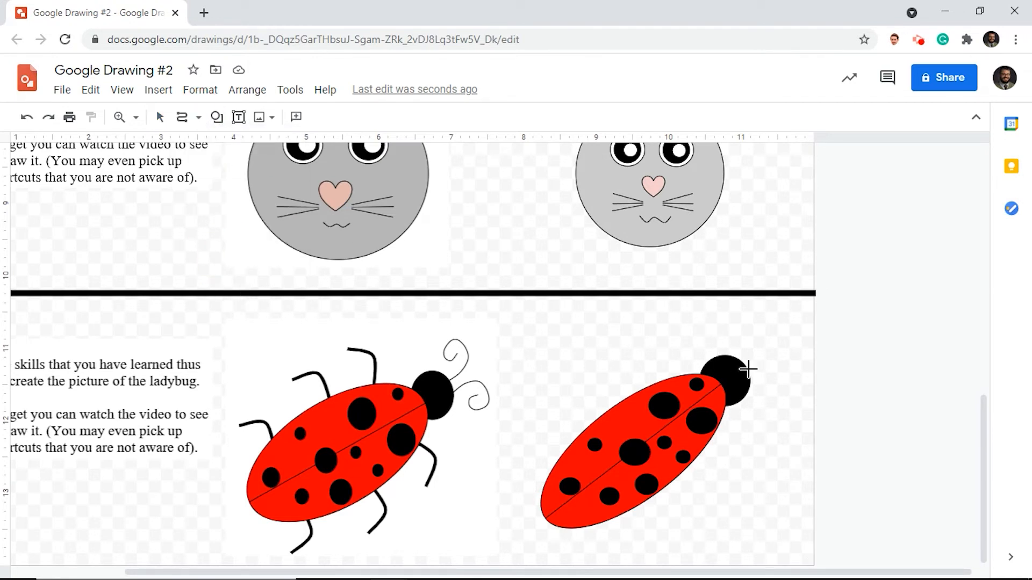
click(747, 381)
click(777, 364)
click(791, 383)
click(788, 401)
double_click(775, 382)
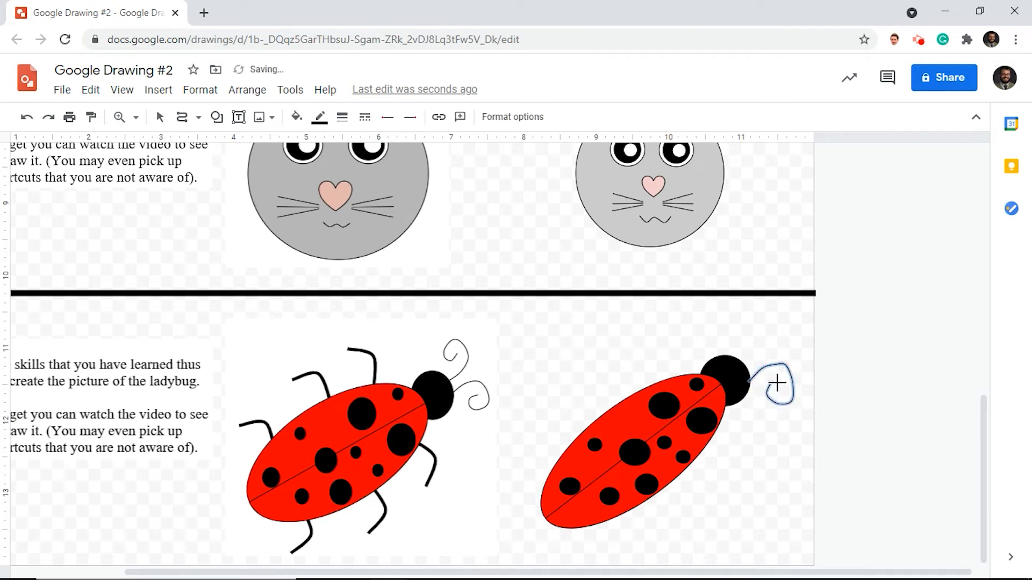
click(843, 350)
key(Delete)
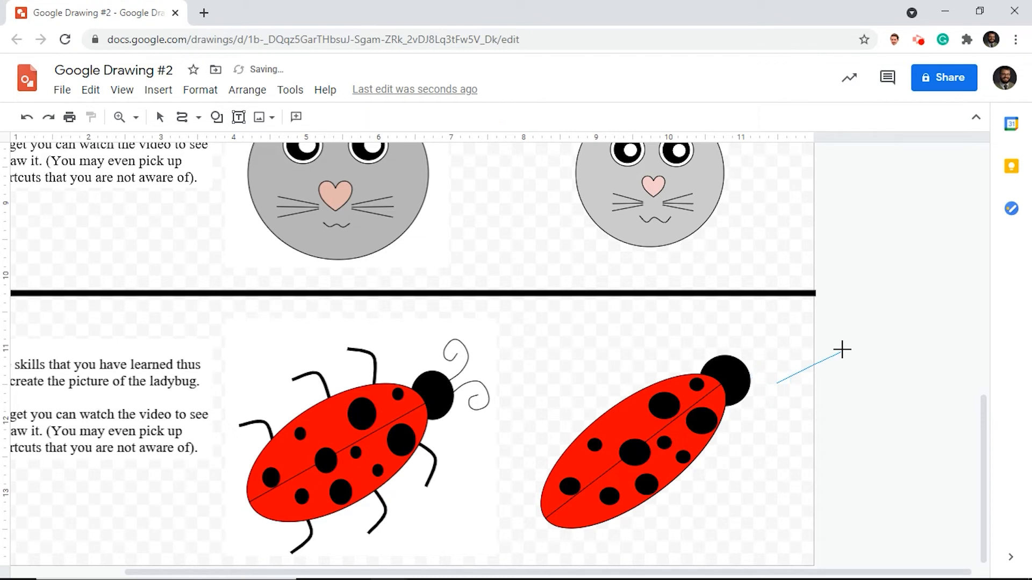
click(842, 349)
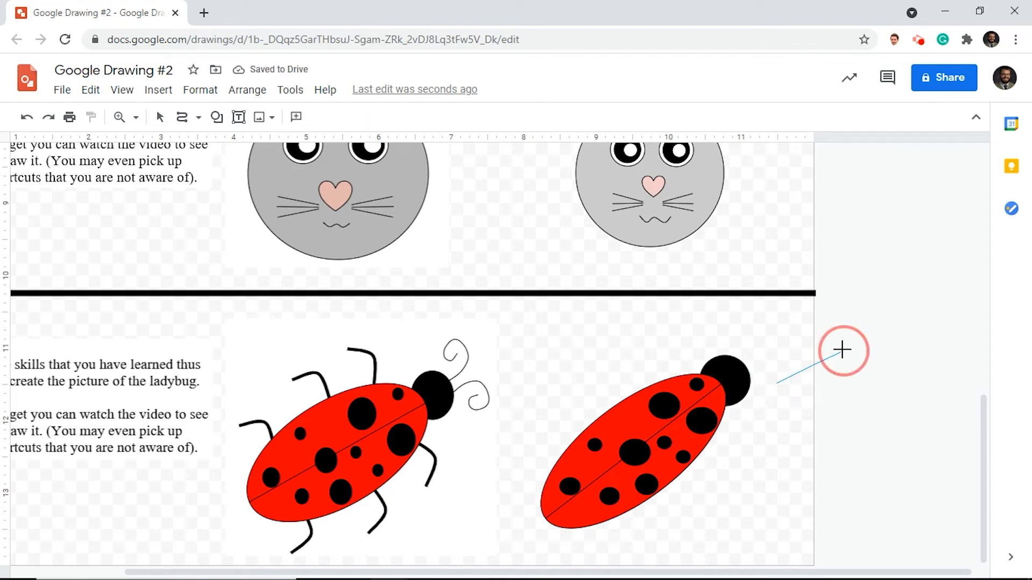
key(Delete)
click(842, 350)
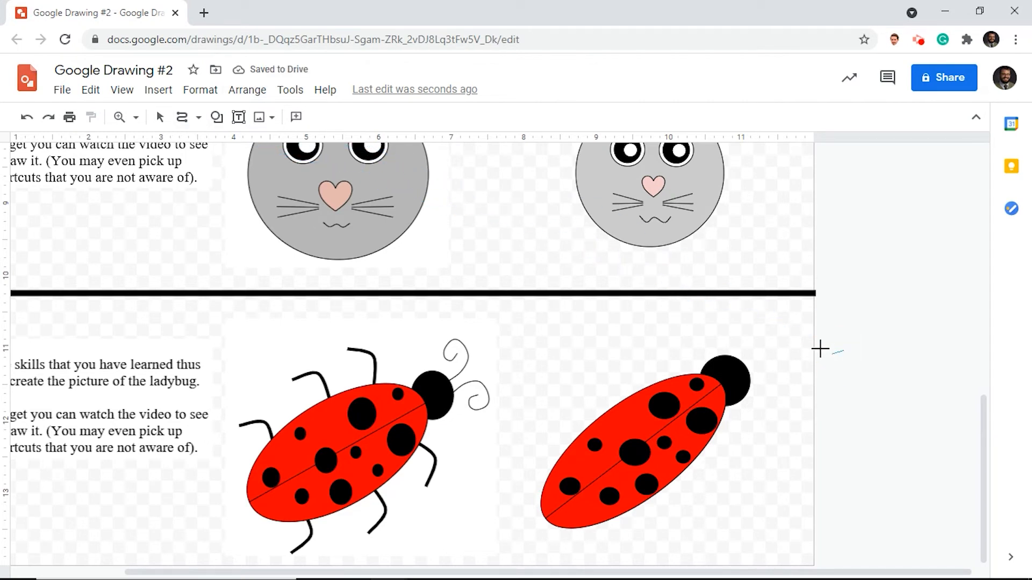
click(779, 329)
key(Delete)
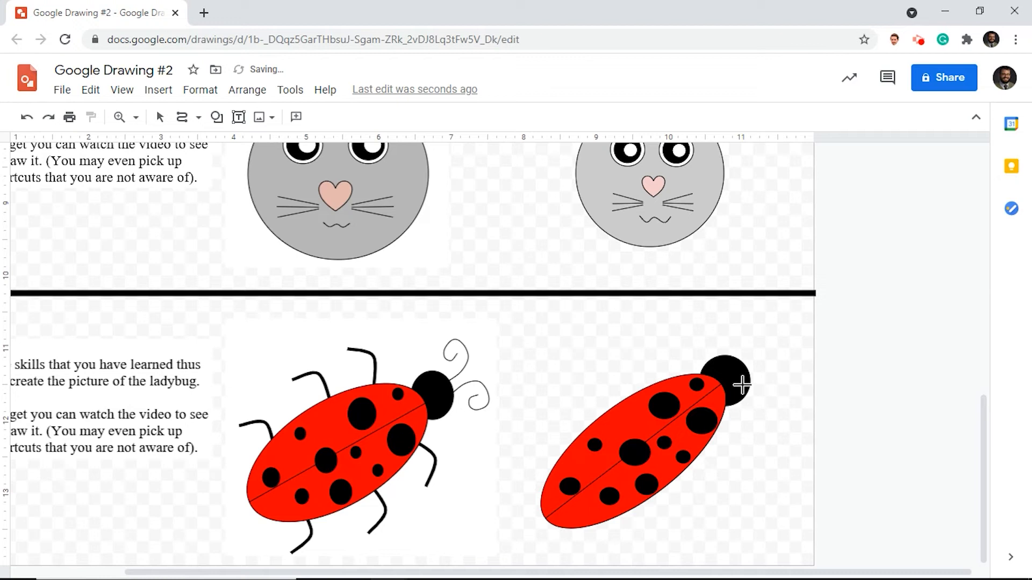
- Draw a curled antenna with the Curve tool, starting at the head's right edge and spiraling inward at its tip
drag(742, 385, 767, 363)
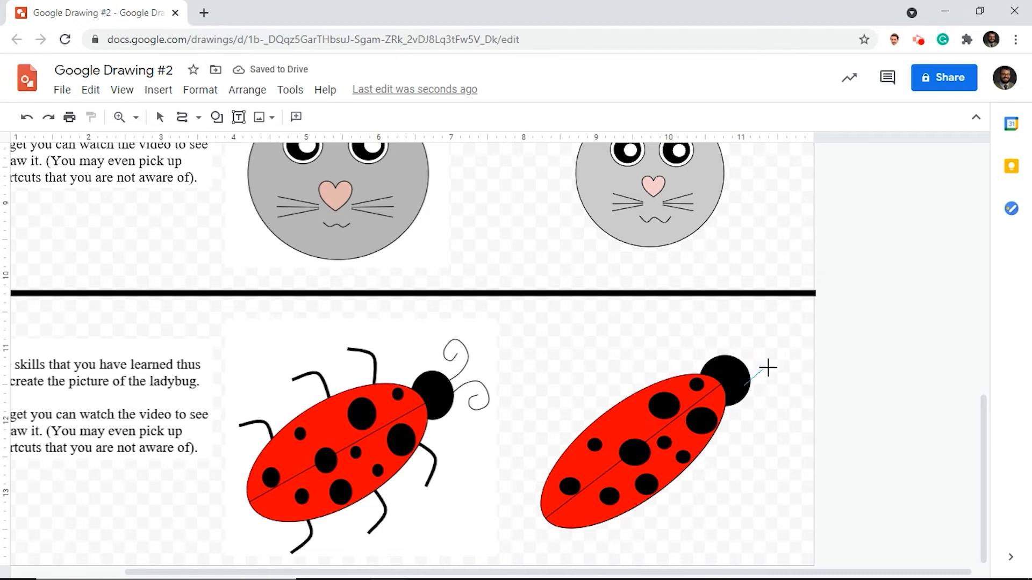
click(768, 370)
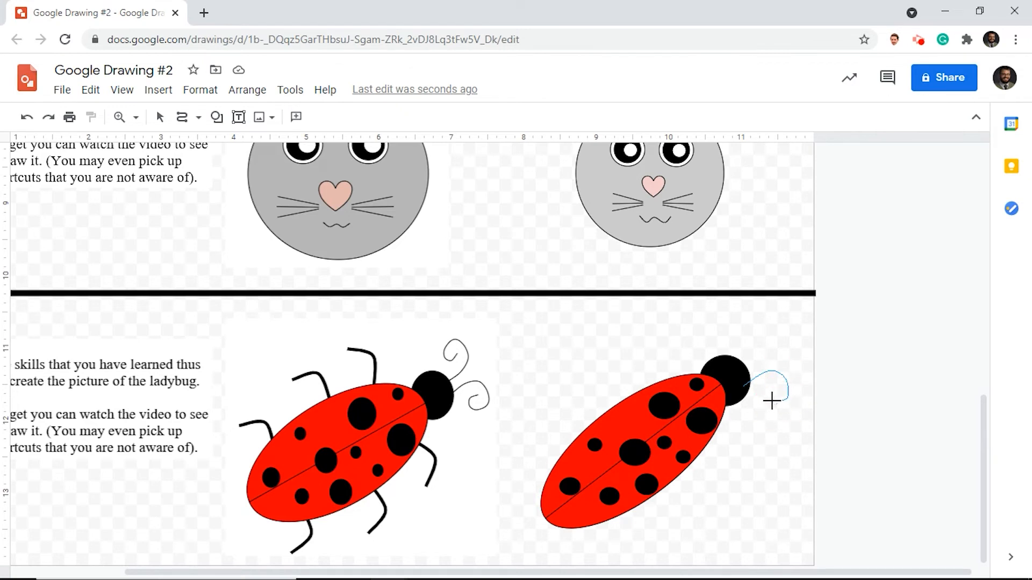
click(765, 399)
double_click(776, 387)
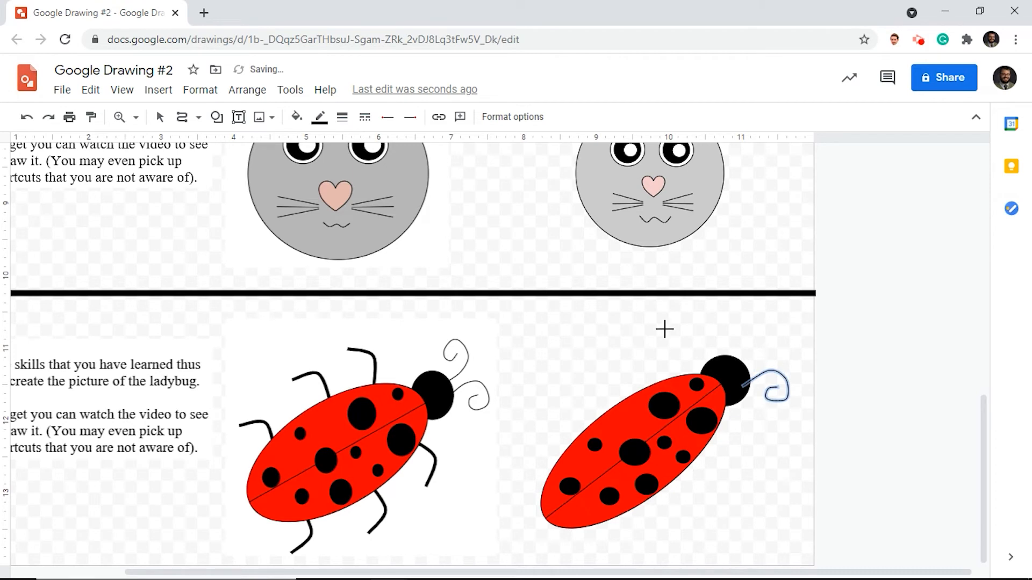
- Duplicate the curled antenna and place the copy above the original at the head's upper right edge
click(160, 116)
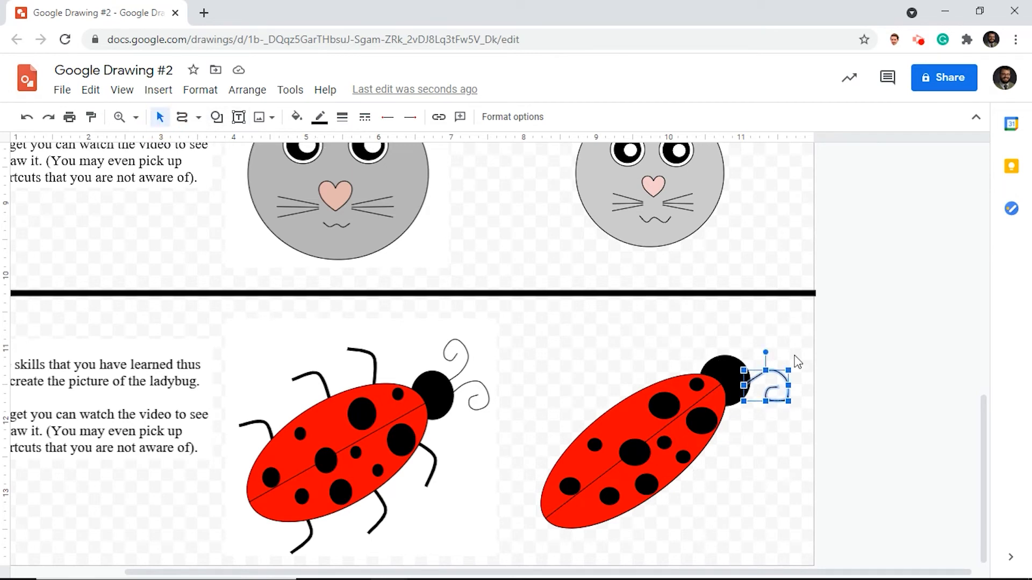
key(ctrl+d)
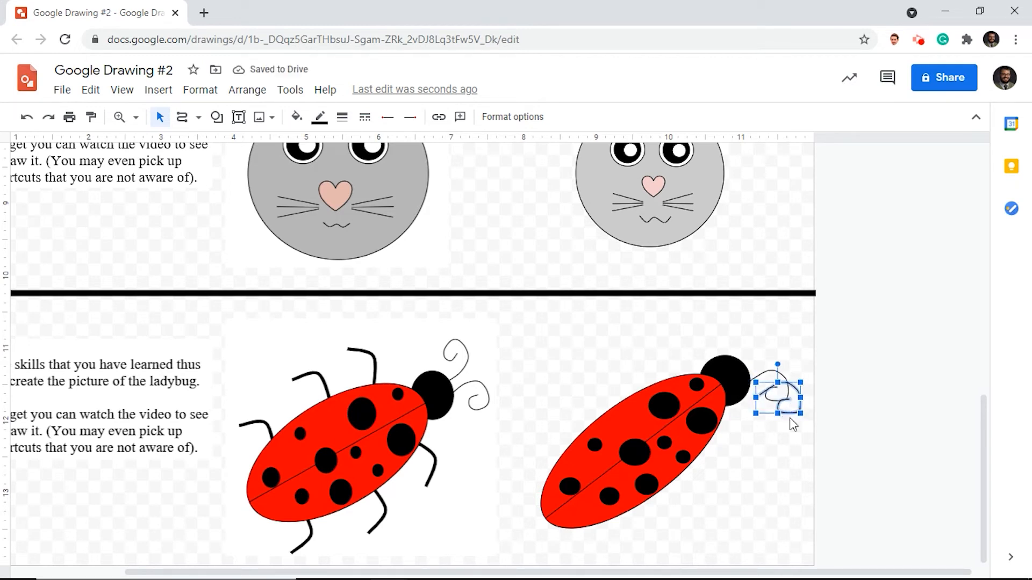
drag(789, 413, 770, 375)
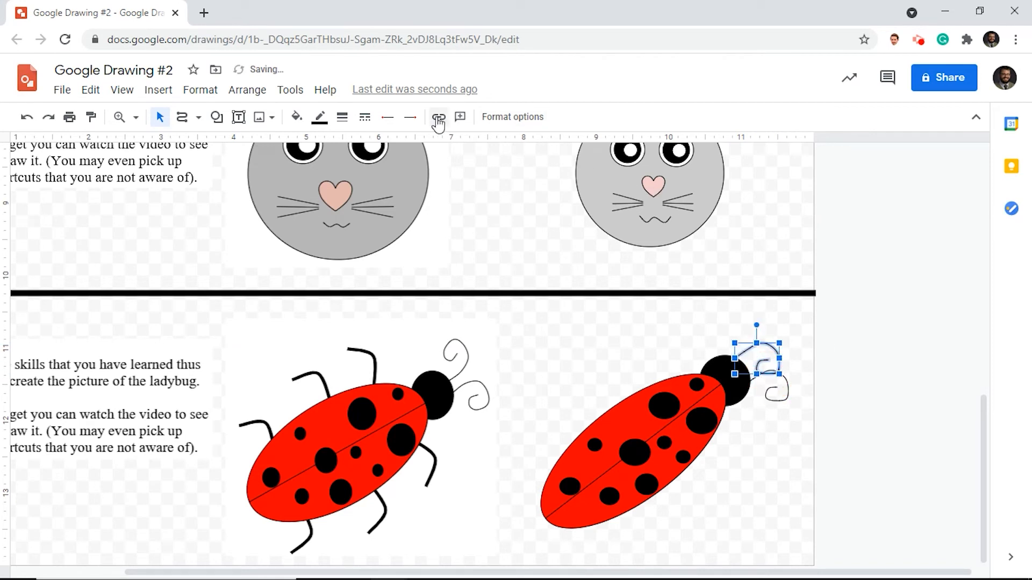
- Flip the copied upper antenna horizontally and rotate it so that its base meets the top of the ladybug's head
right_click(768, 352)
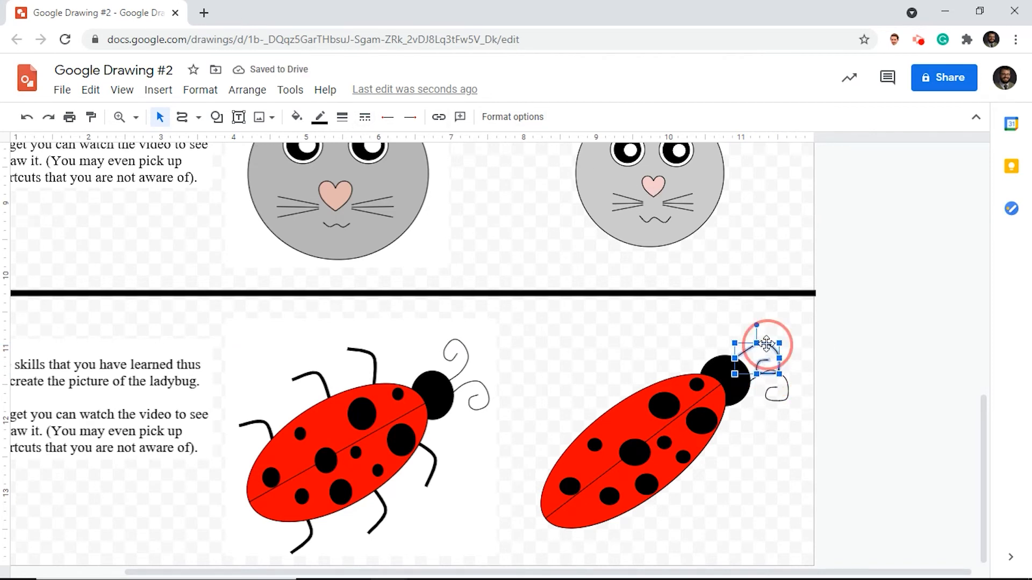
mouse_move(816, 468)
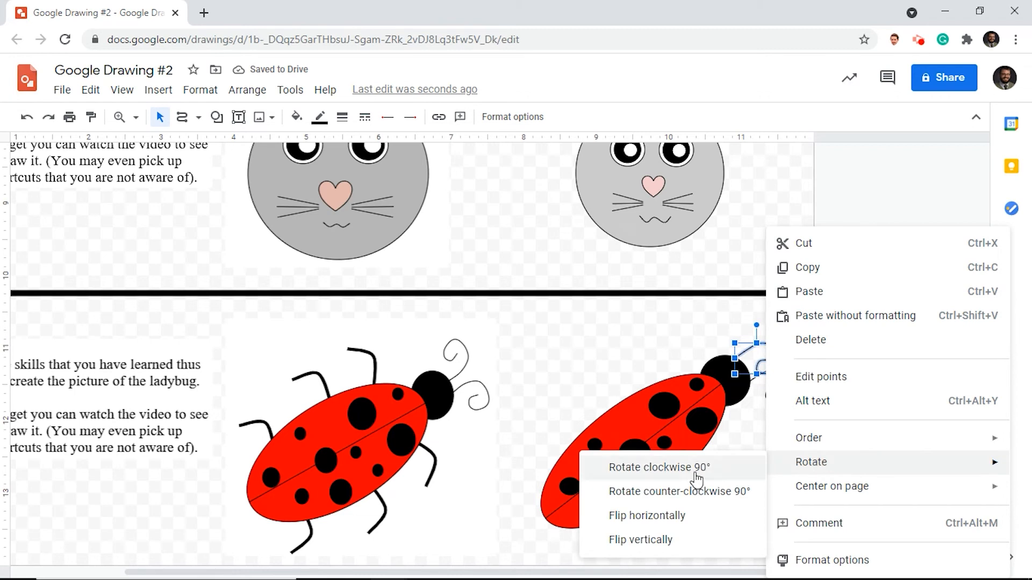
click(664, 517)
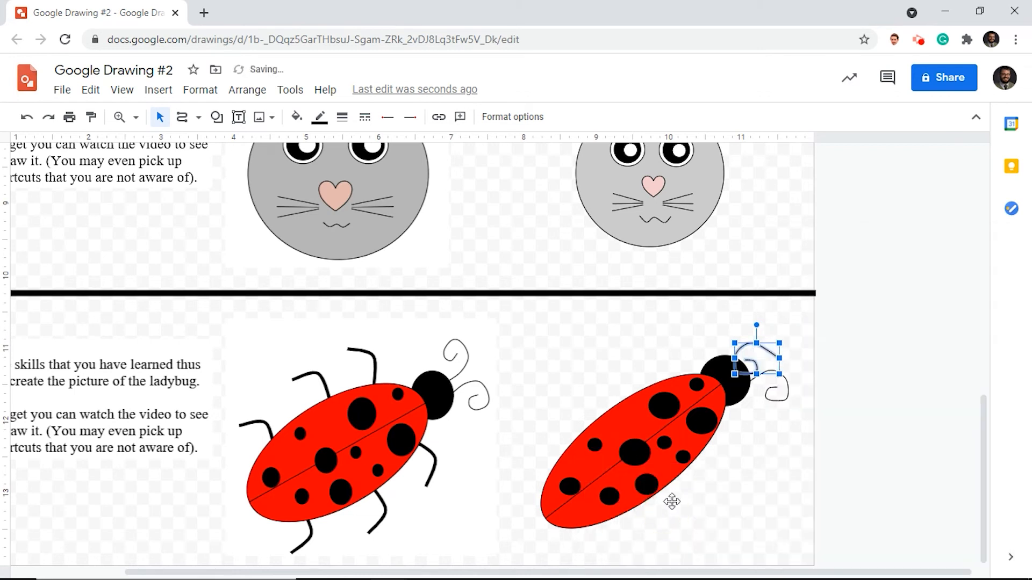
drag(756, 325, 774, 352)
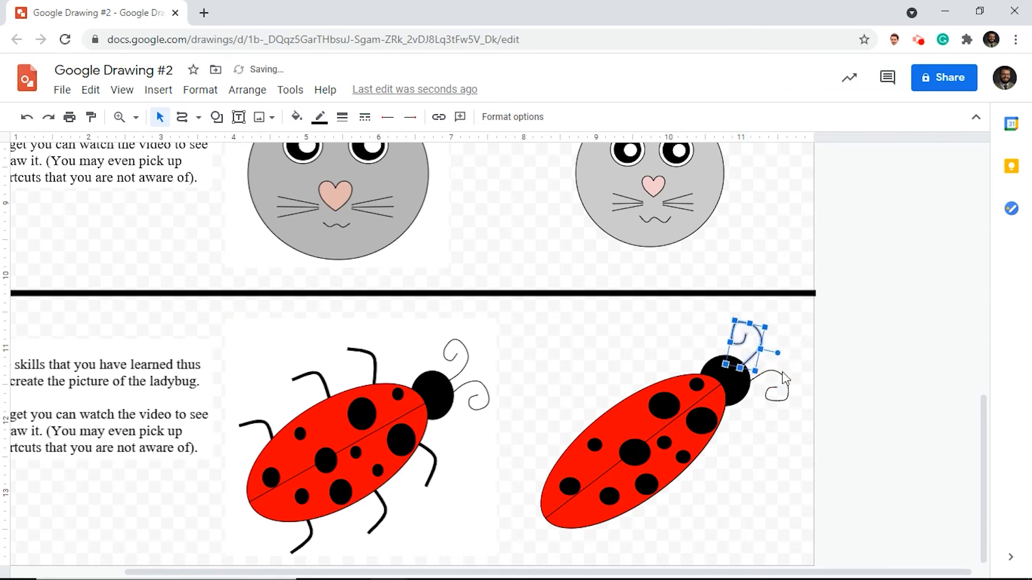
- Rotate the lower antenna slightly clockwise at the head's right edge and deselect it
click(775, 395)
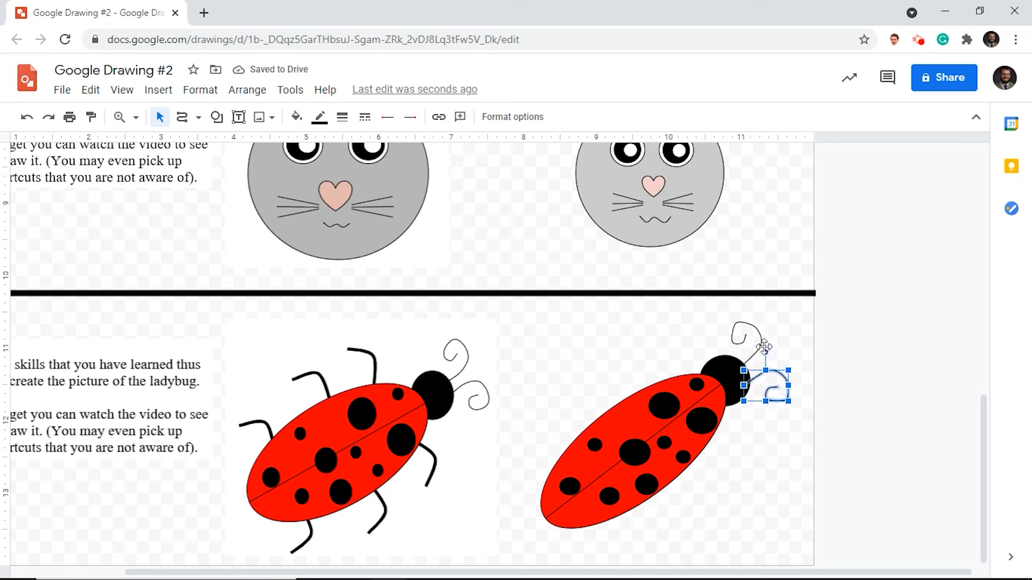
mouse_move(767, 352)
mouse_down()
mouse_move(779, 376)
mouse_move(779, 365)
mouse_up()
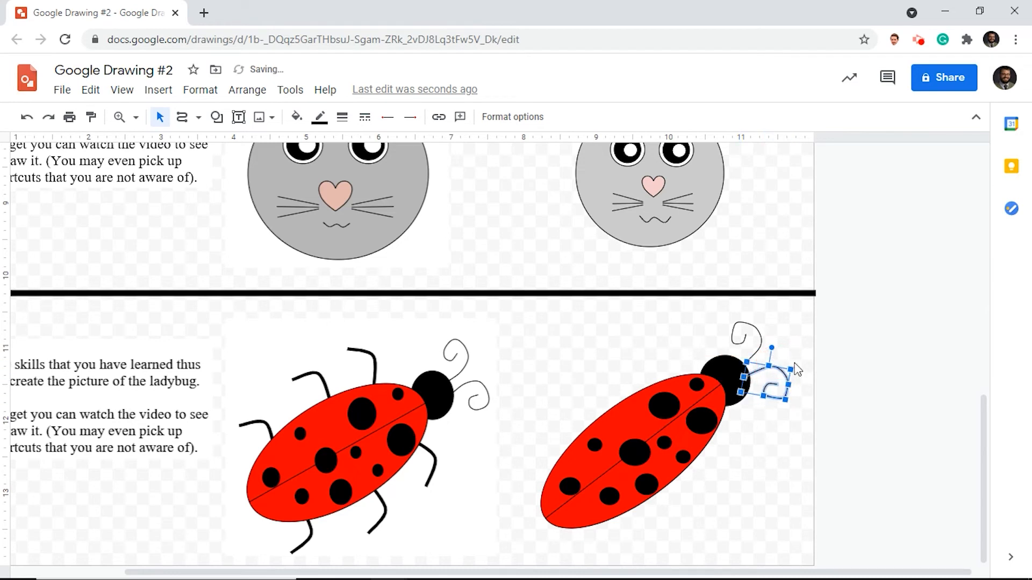
click(844, 351)
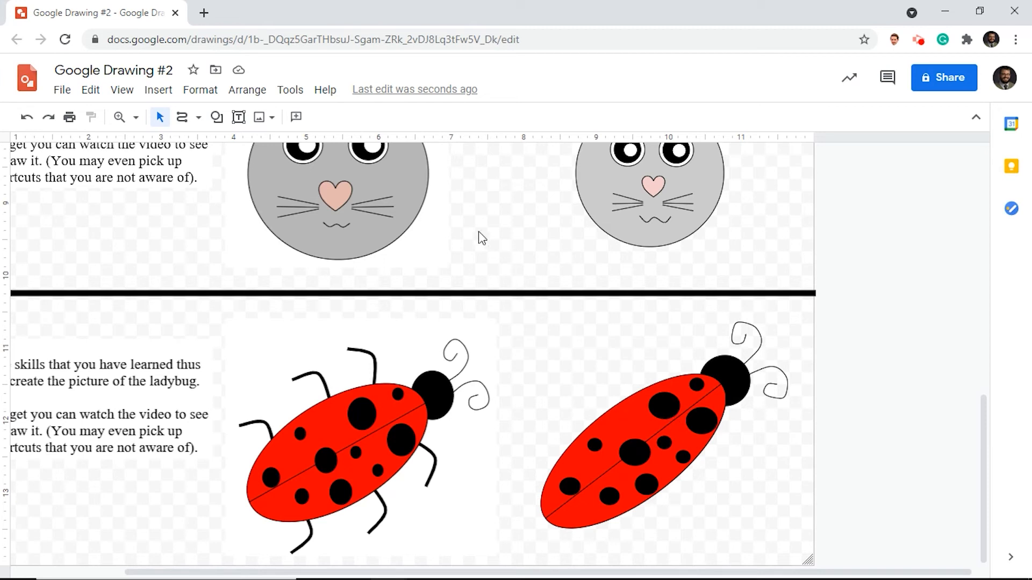
- Draw a bent front leg with the Curve tool, starting at the body's lower edge beside the large spot near the head
click(197, 120)
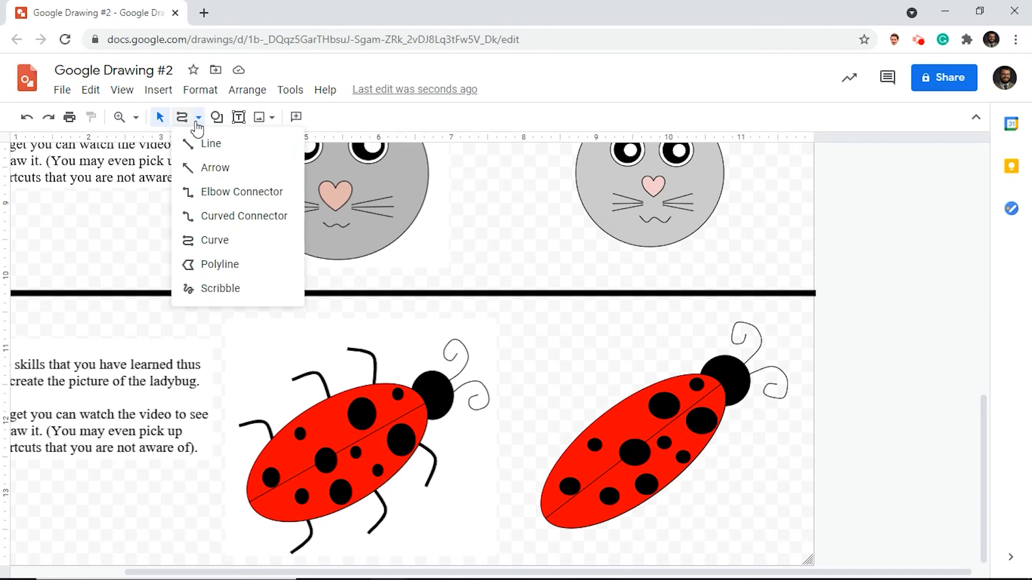
click(214, 239)
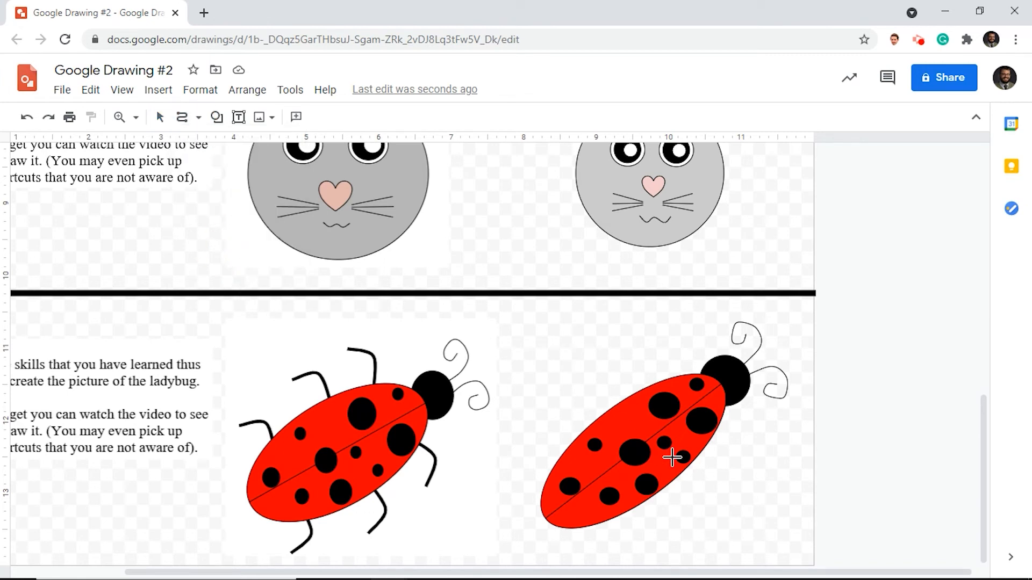
click(704, 438)
click(734, 448)
double_click(729, 481)
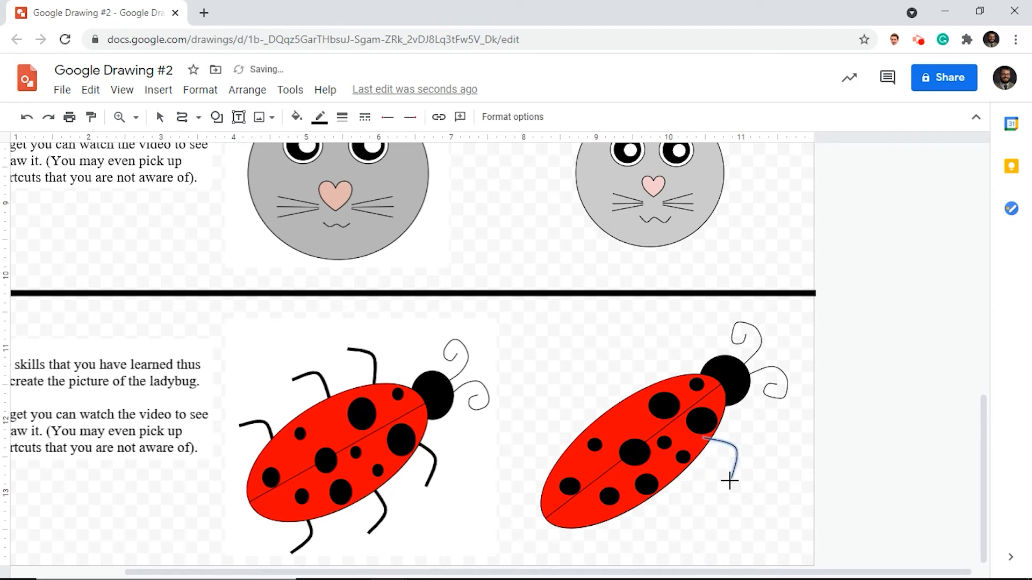
- Try line weights of 4px and 12px on the front leg, and settle on 4px
click(343, 120)
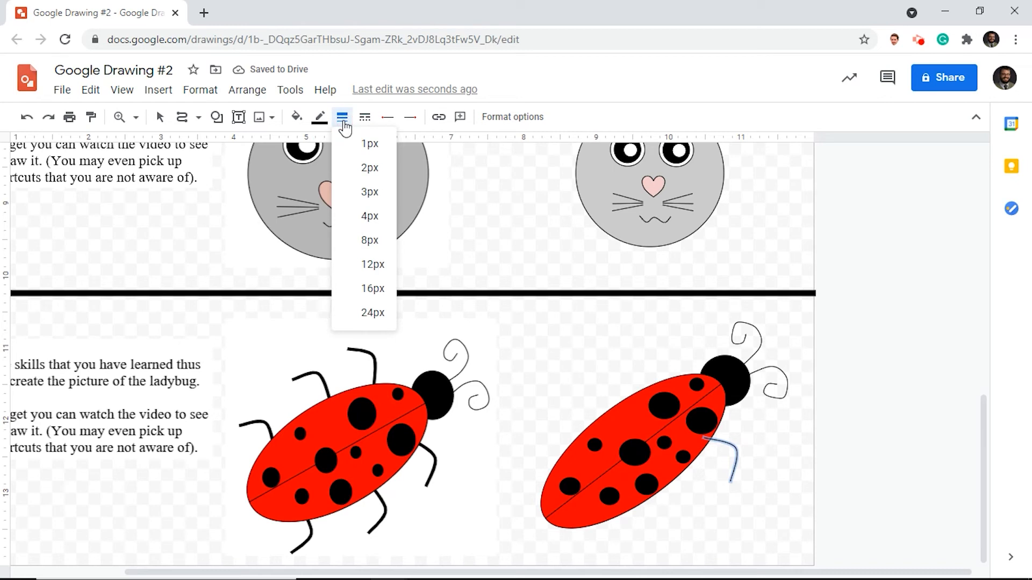
click(370, 218)
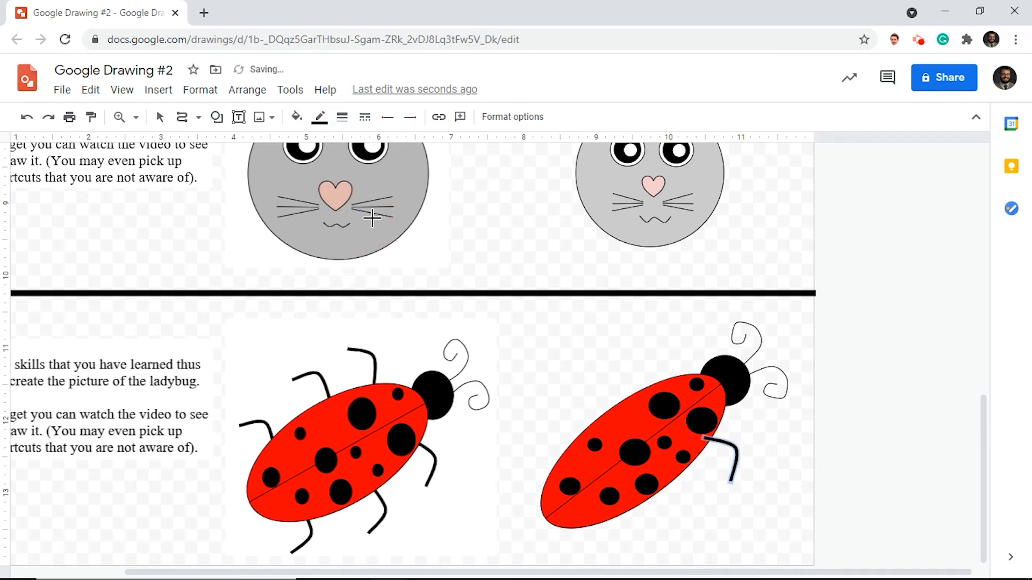
click(342, 117)
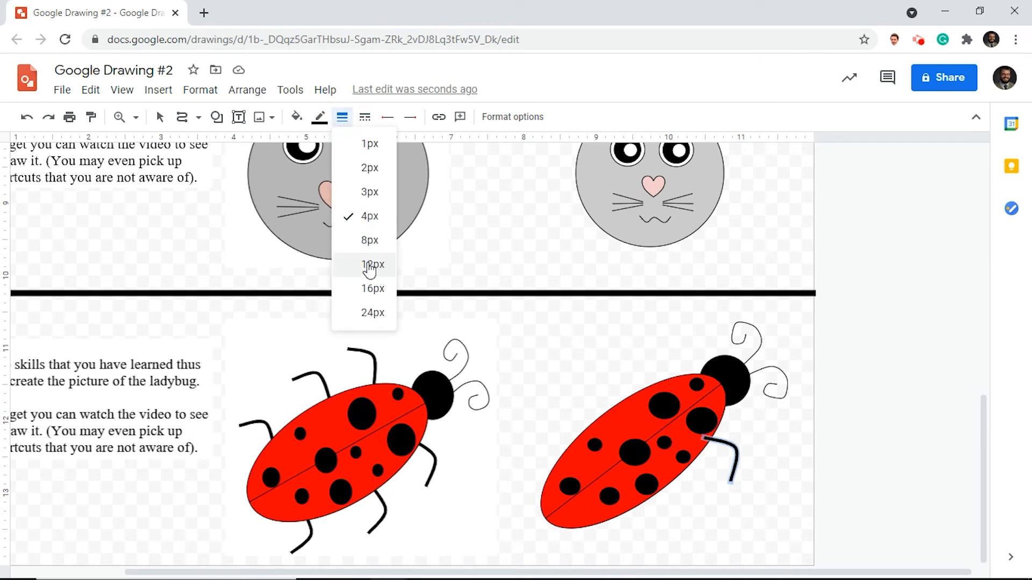
click(367, 263)
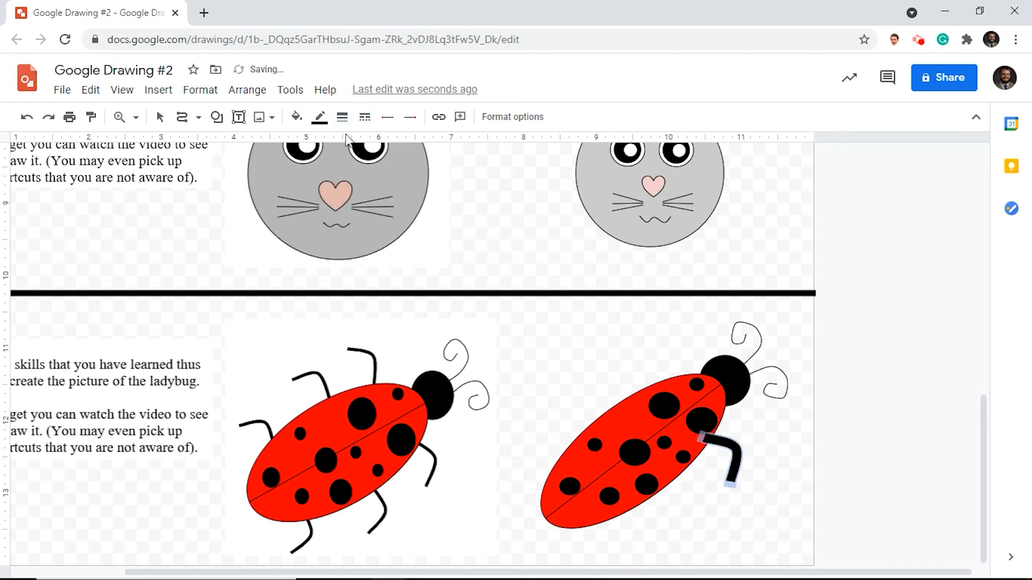
click(342, 117)
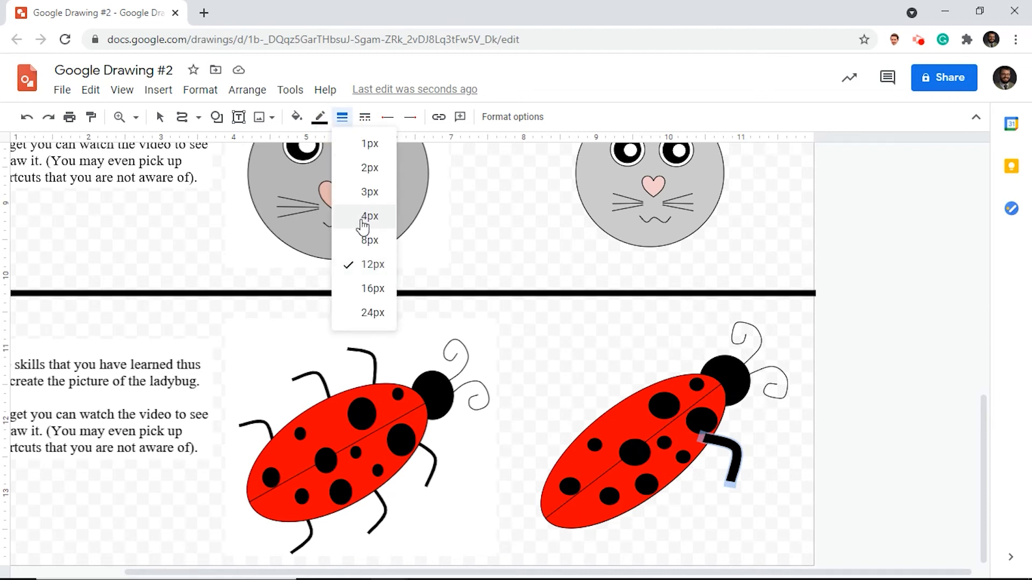
click(363, 217)
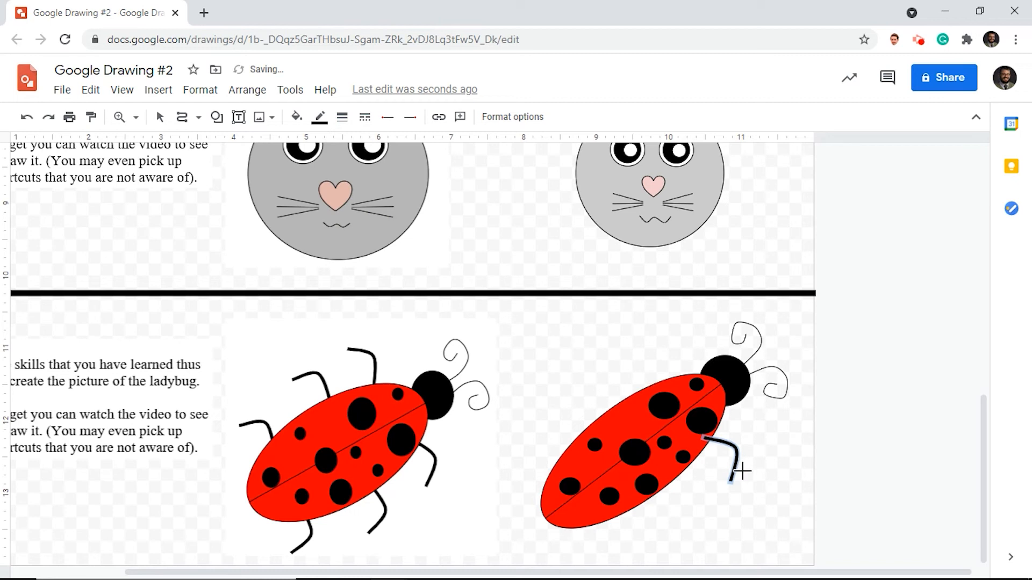
- Select the front leg and send it to the back, behind the ladybug's body
click(160, 117)
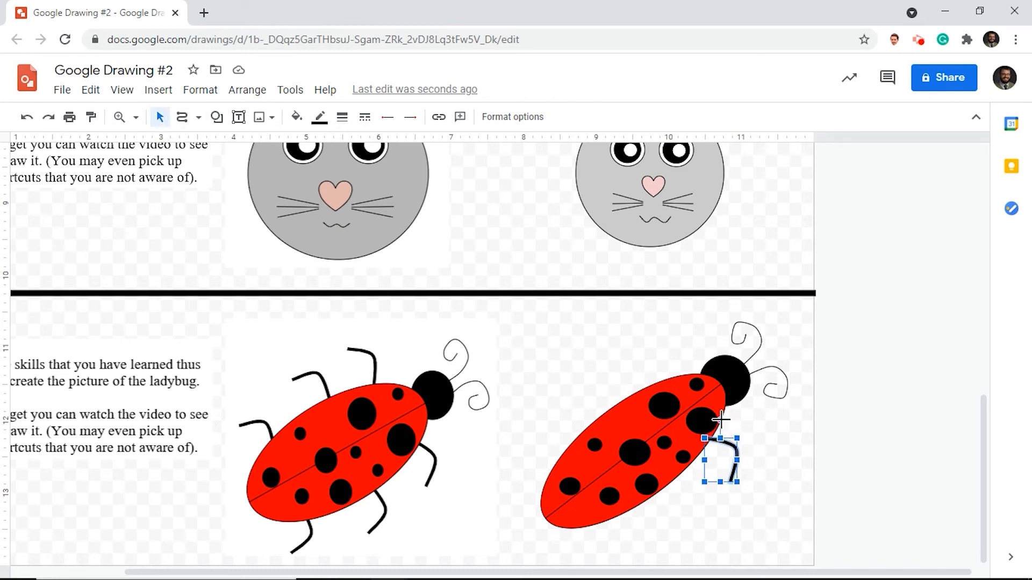
right_click(732, 448)
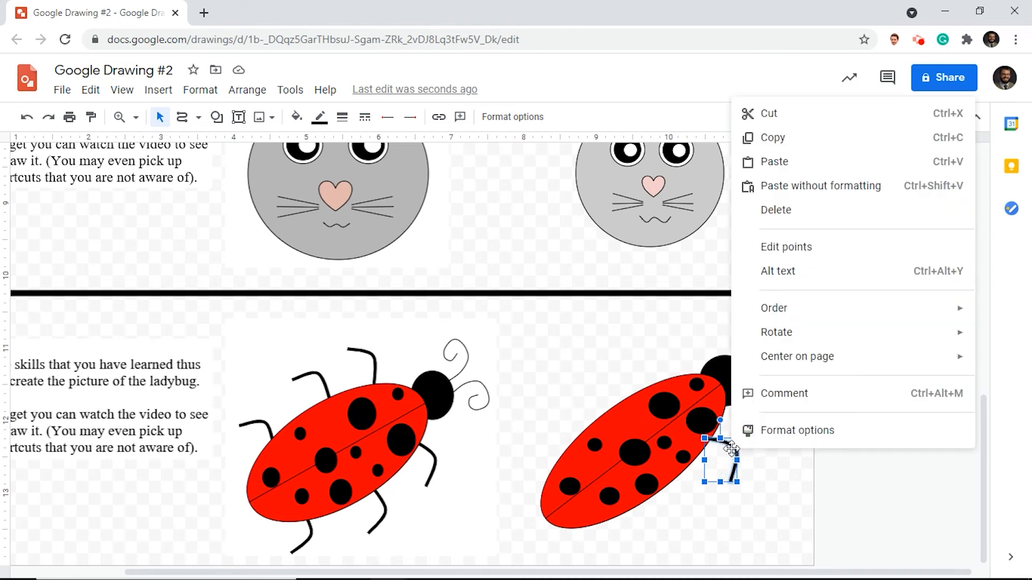
mouse_move(795, 312)
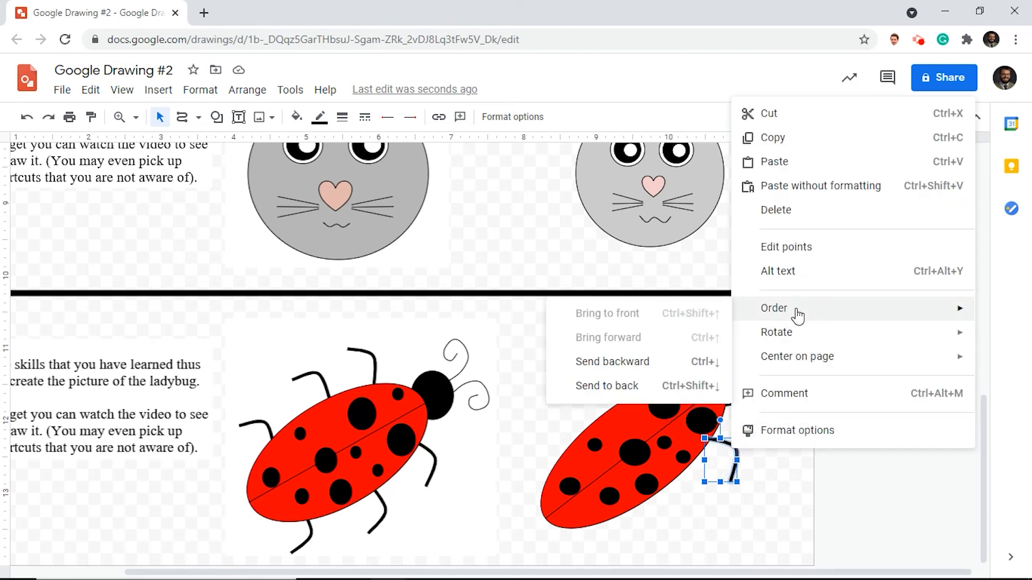
click(644, 394)
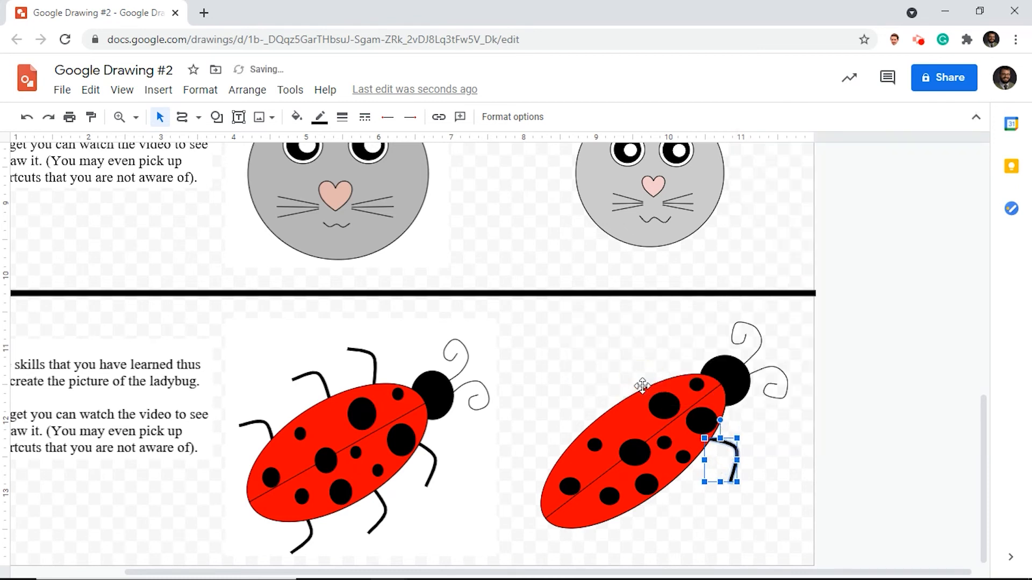
- Add a middle leg behind the body's lower edge by duplicating the front leg, rotating the copy clockwise and sending it to the back
key(ctrl+d)
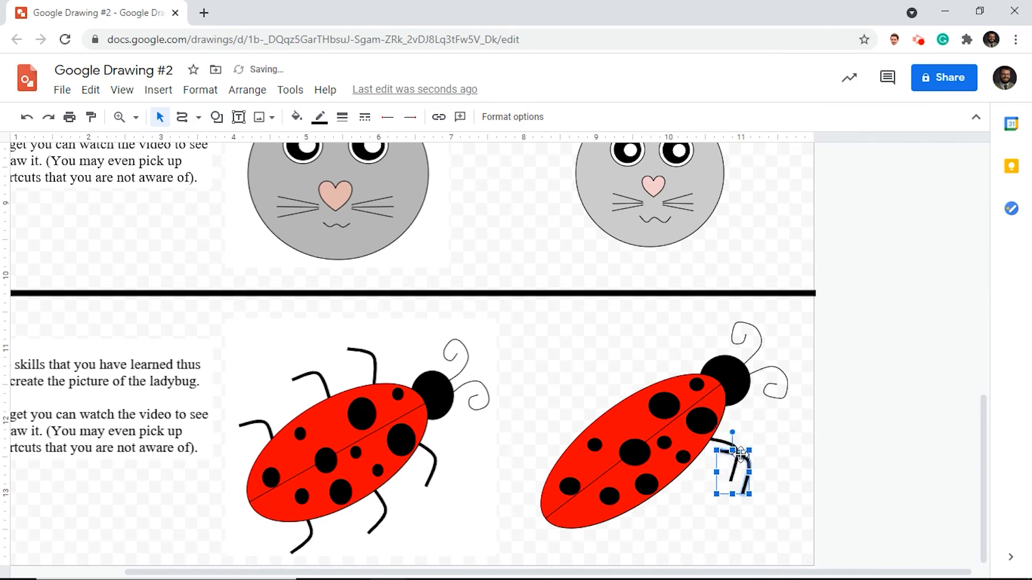
drag(751, 463, 678, 473)
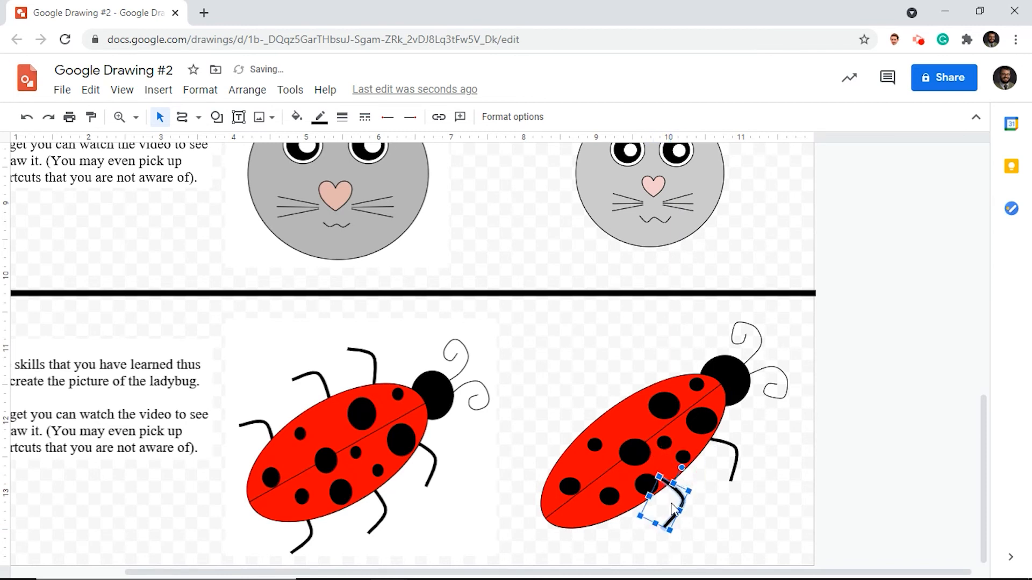
right_click(678, 495)
mouse_move(735, 365)
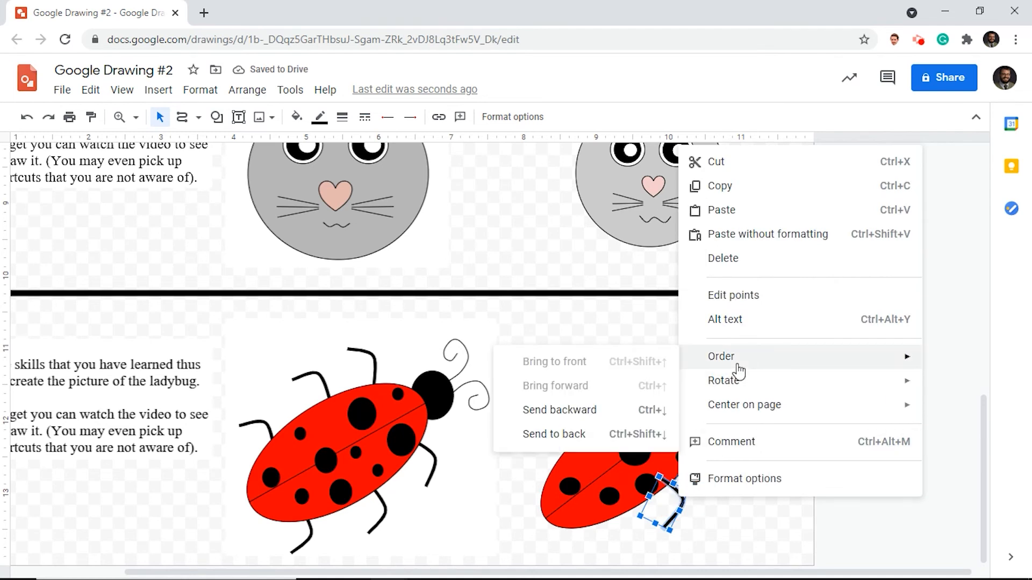
click(557, 438)
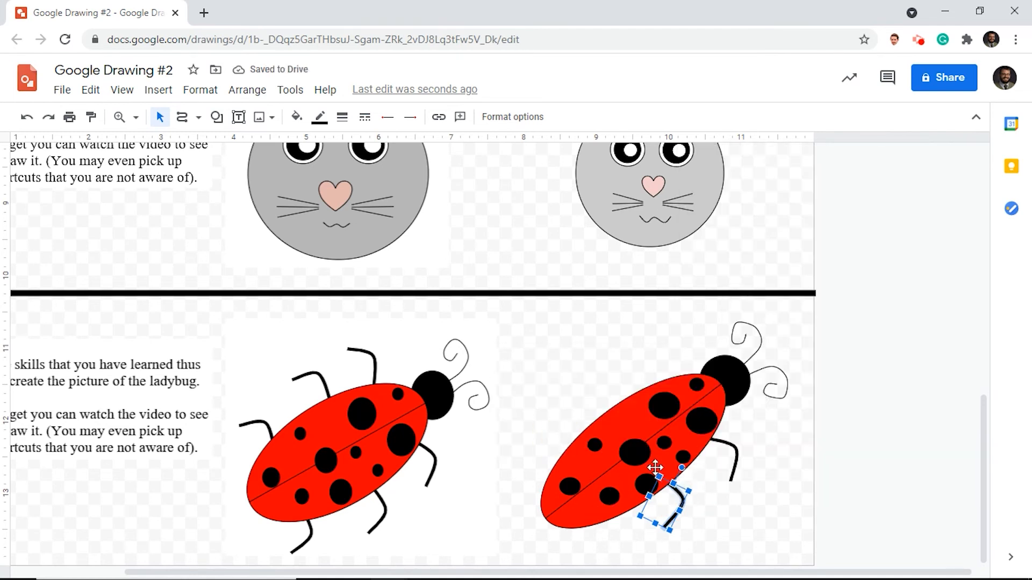
- Add a rear leg behind the body's lower edge from another leg copy, rotated further clockwise and sent to the back
key(ctrl+v)
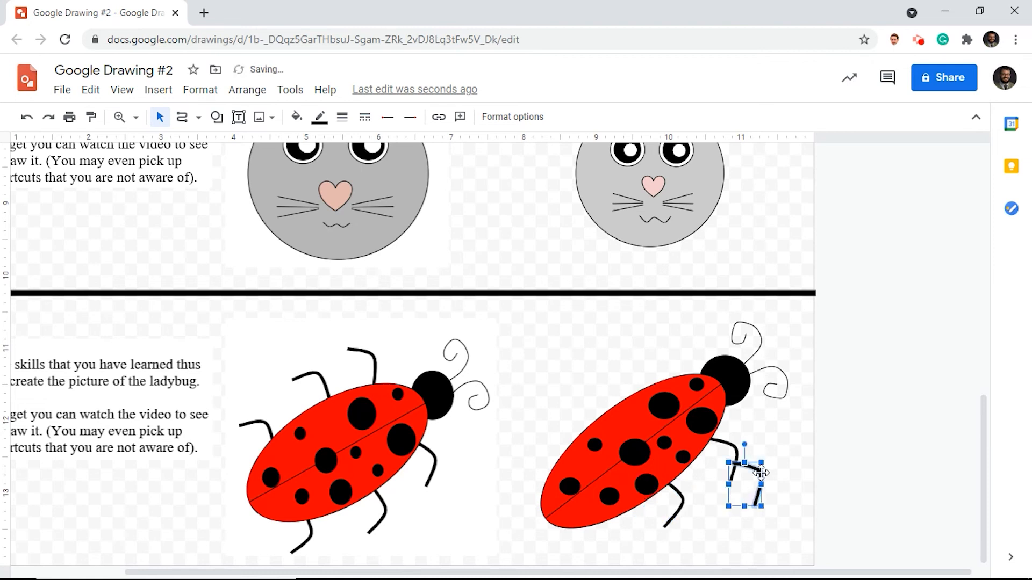
drag(671, 493, 627, 505)
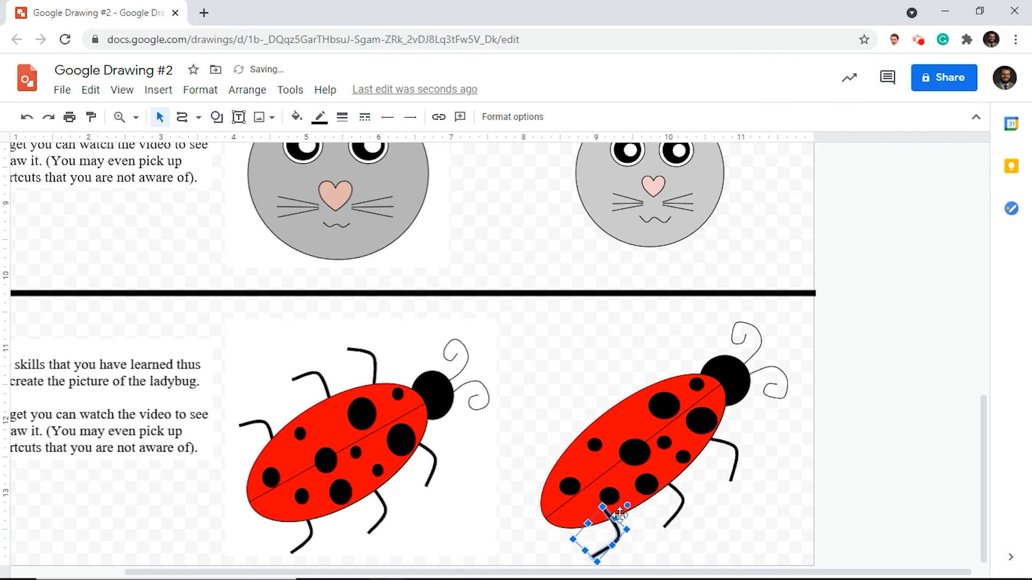
right_click(617, 531)
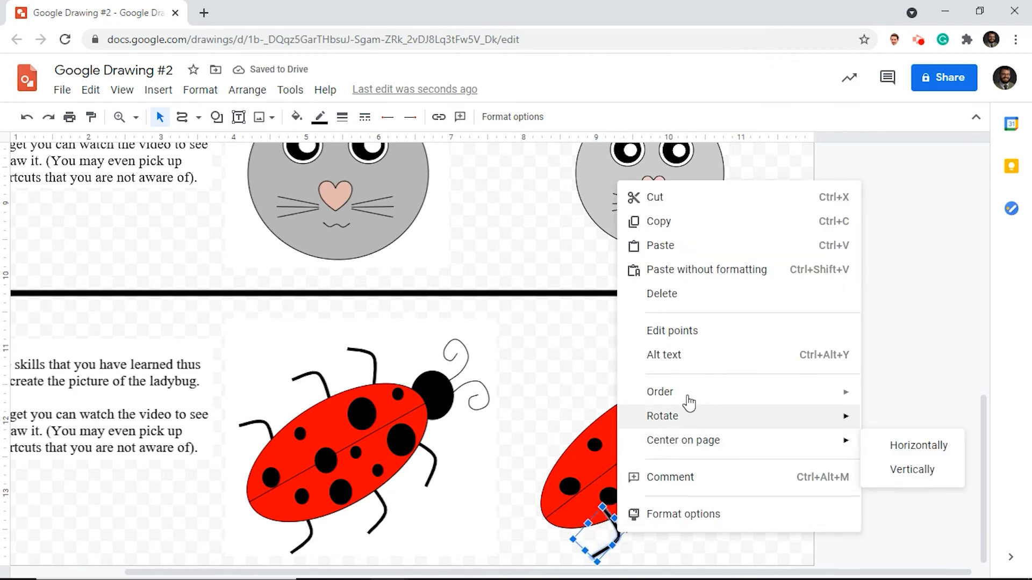
mouse_move(690, 399)
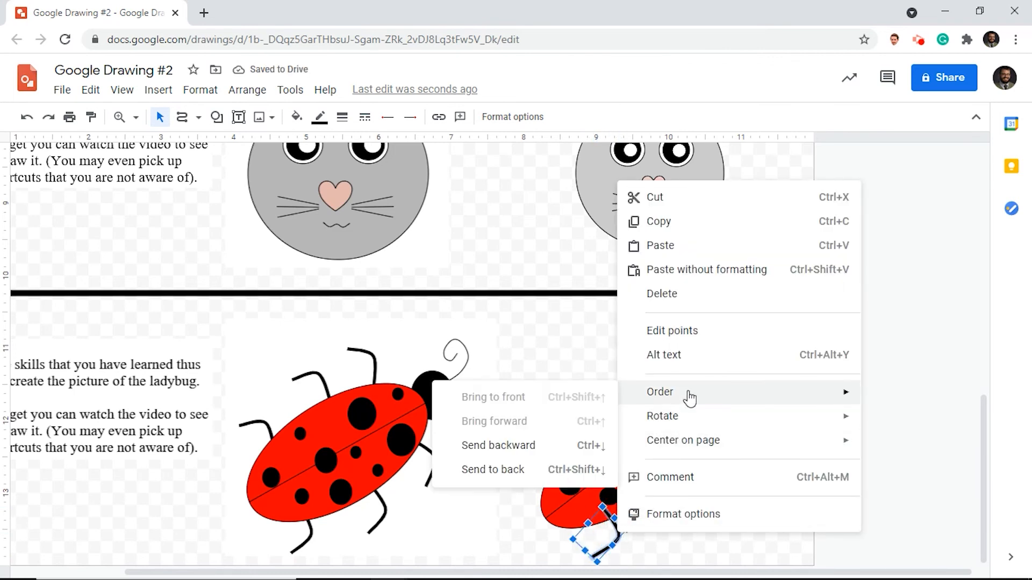
click(534, 471)
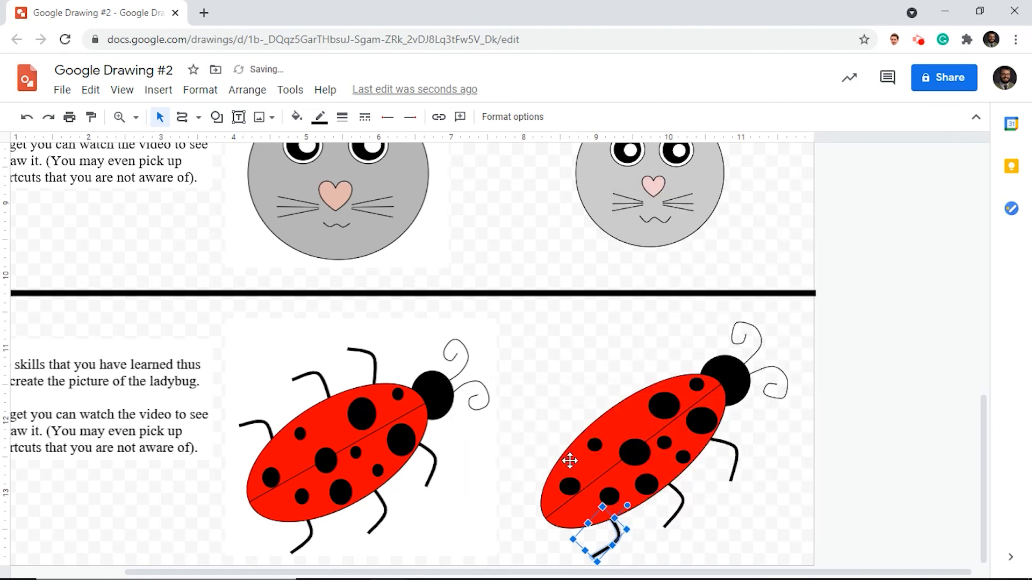
- Duplicate the rear leg onto the body's upper edge near the tail, flipping it vertically and rotating it to point outward
key(ctrl+d)
drag(633, 550, 554, 475)
right_click(554, 474)
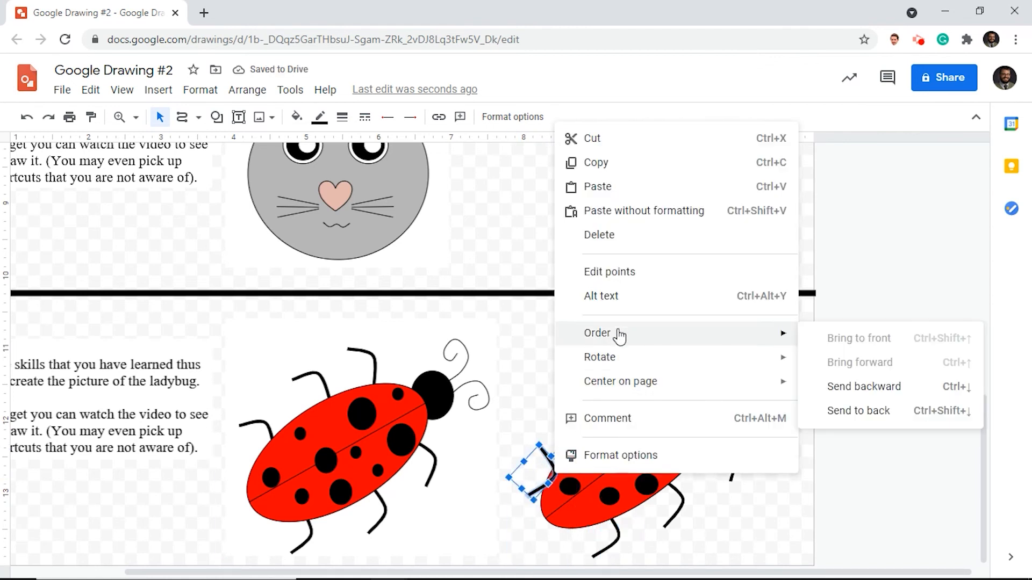
mouse_move(617, 370)
click(841, 435)
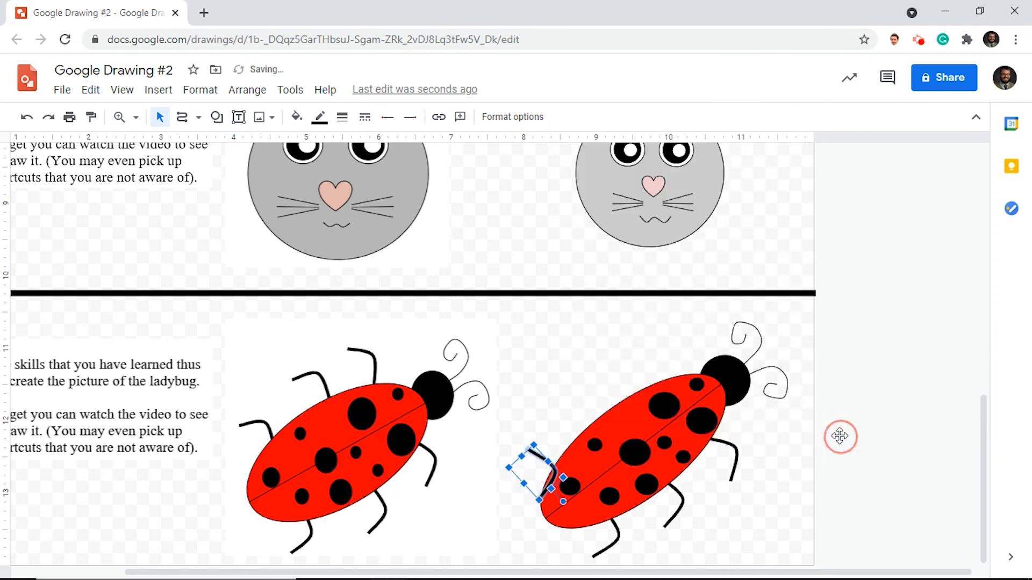
drag(564, 503, 571, 449)
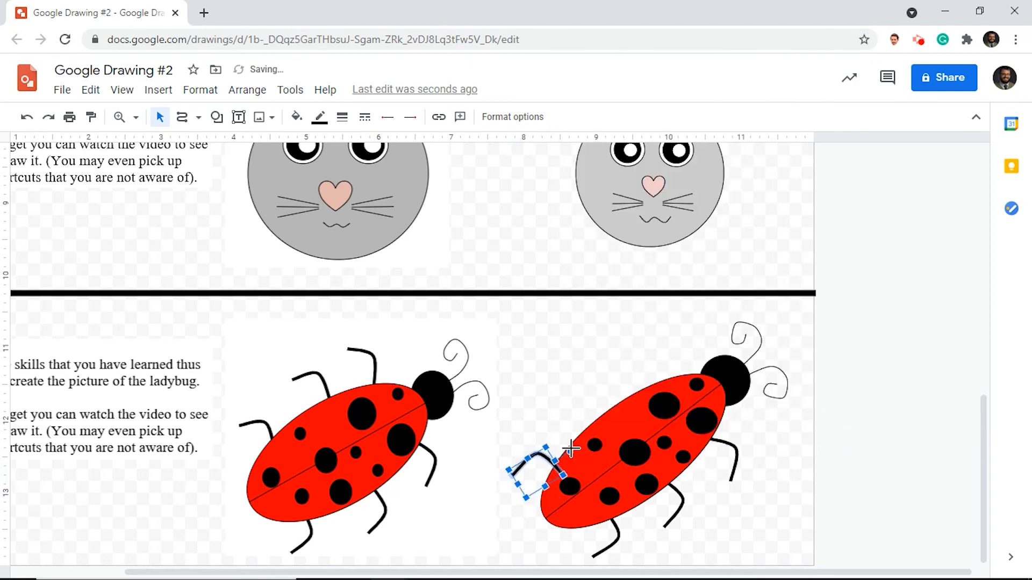
- Send the rear leg on the body's upper edge to the back, behind the ladybug's body
right_click(541, 461)
mouse_move(558, 456)
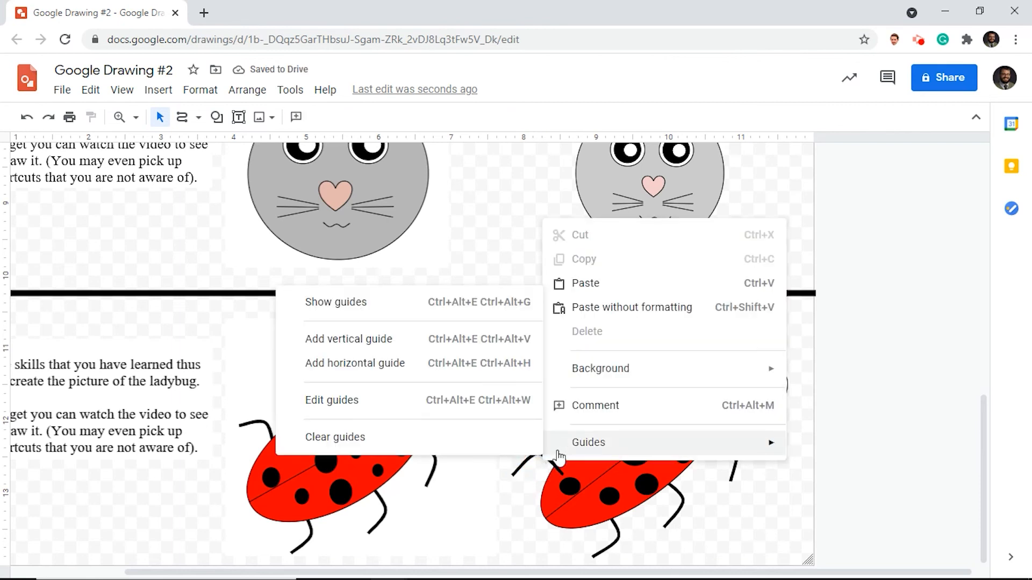
click(521, 465)
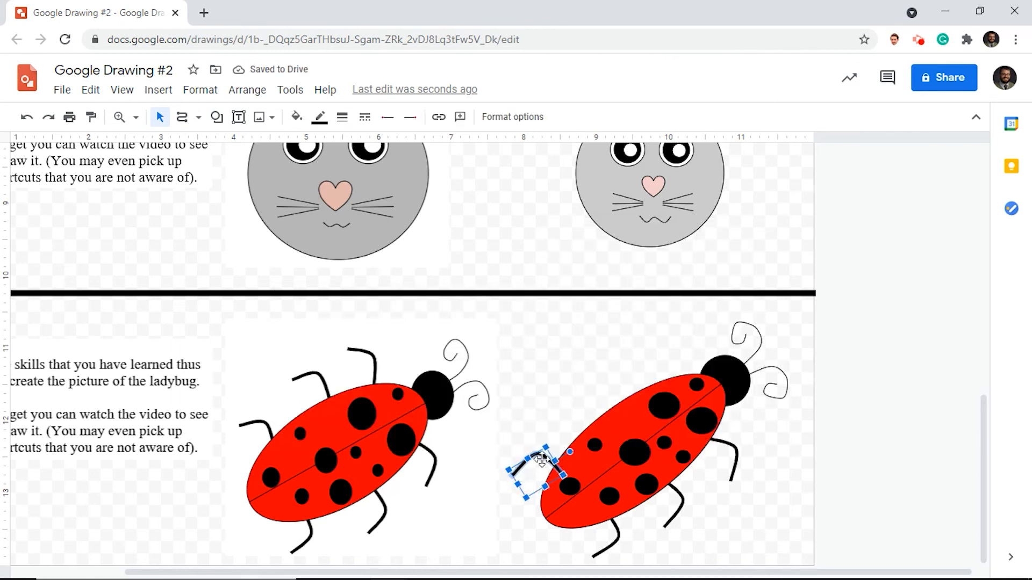
right_click(541, 460)
mouse_move(602, 318)
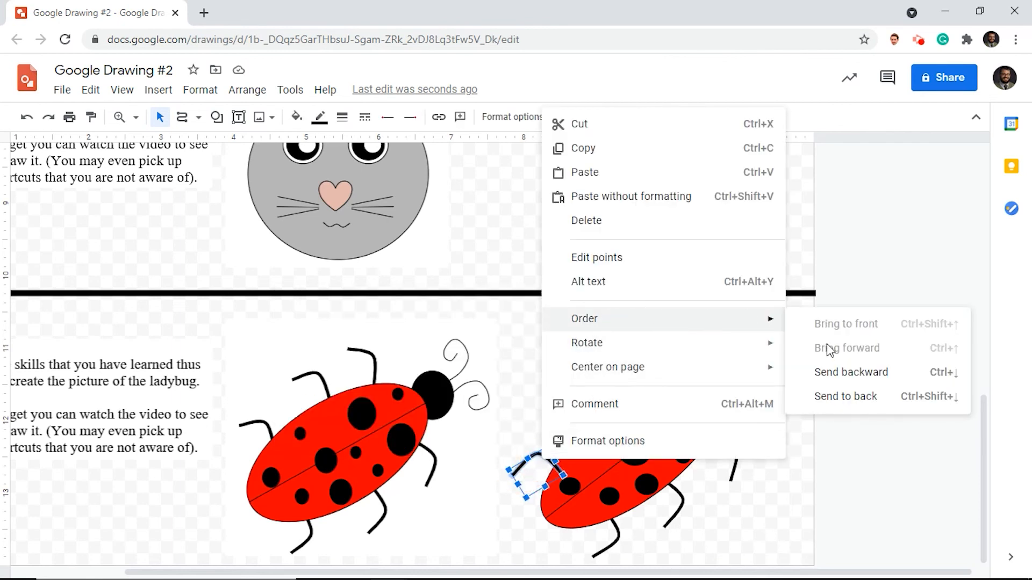
click(829, 396)
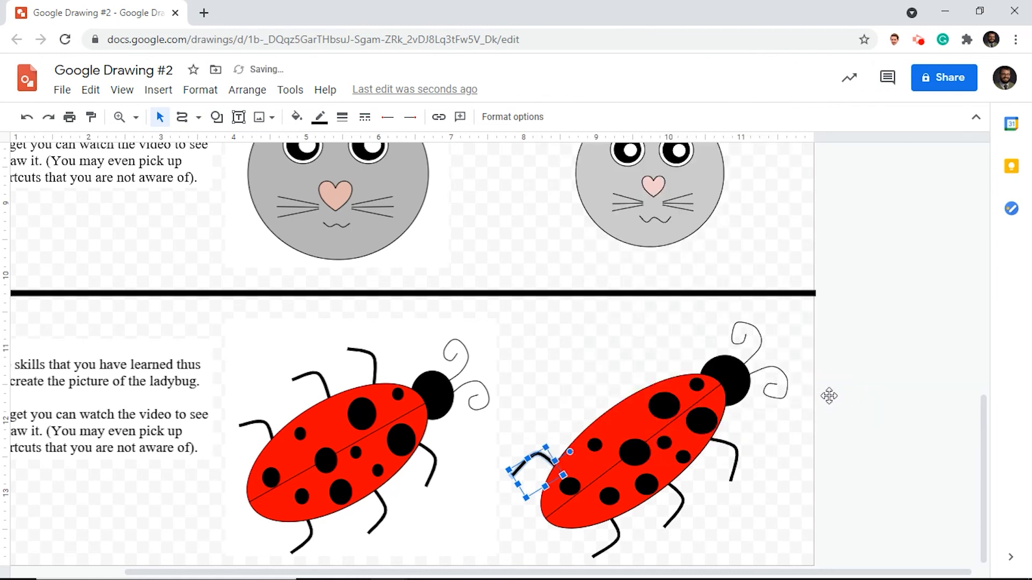
- Add a middle leg behind the body's upper edge from a copy of the rear leg, rotated slightly clockwise and sent to the back
drag(559, 479, 580, 426)
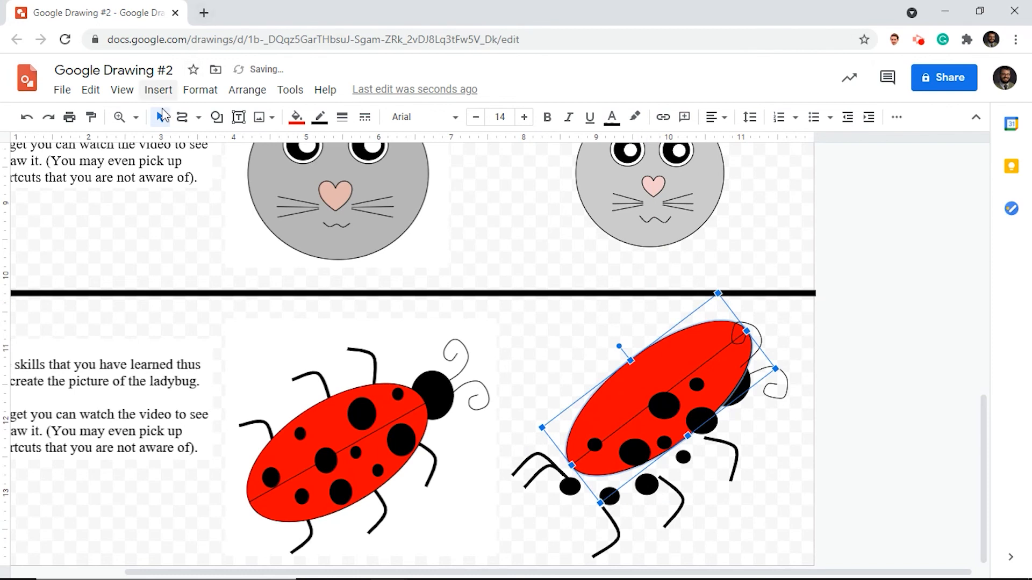
click(26, 117)
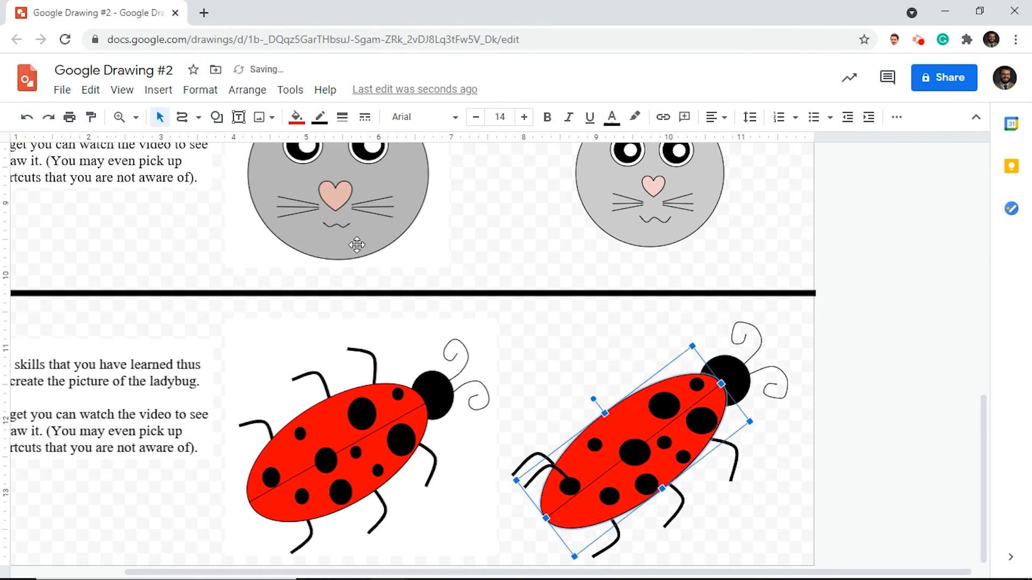
click(536, 476)
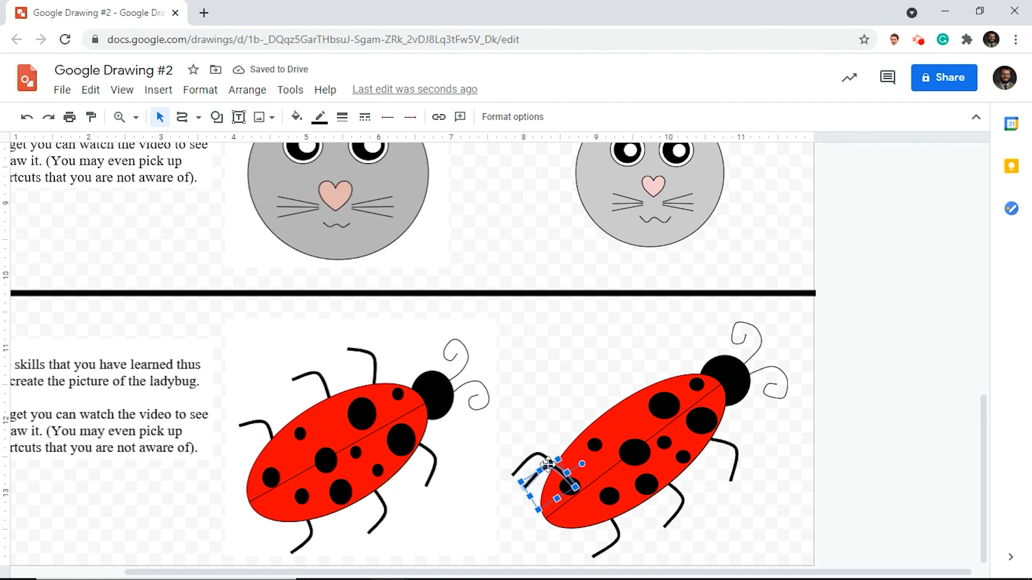
drag(539, 467, 619, 408)
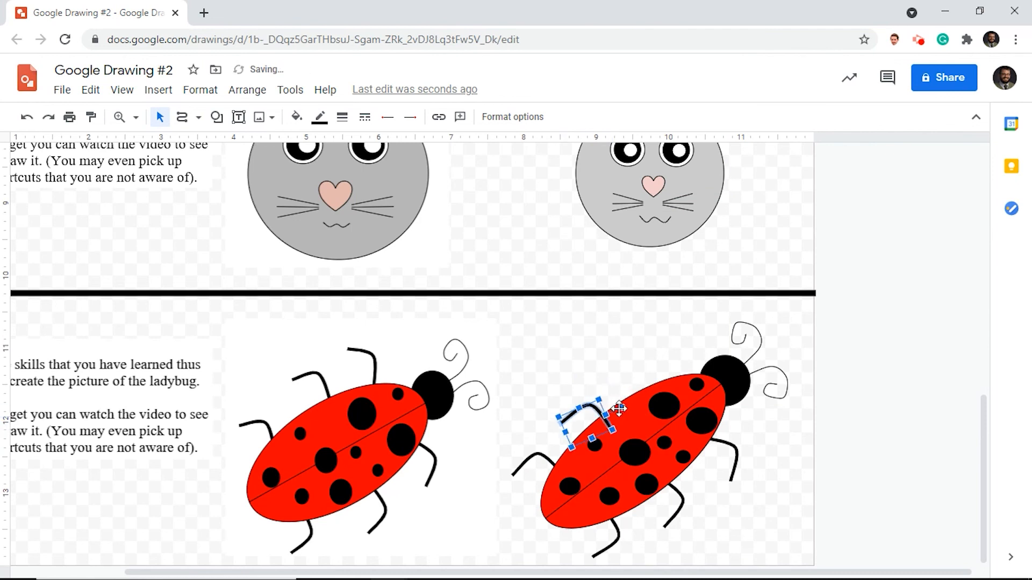
right_click(597, 424)
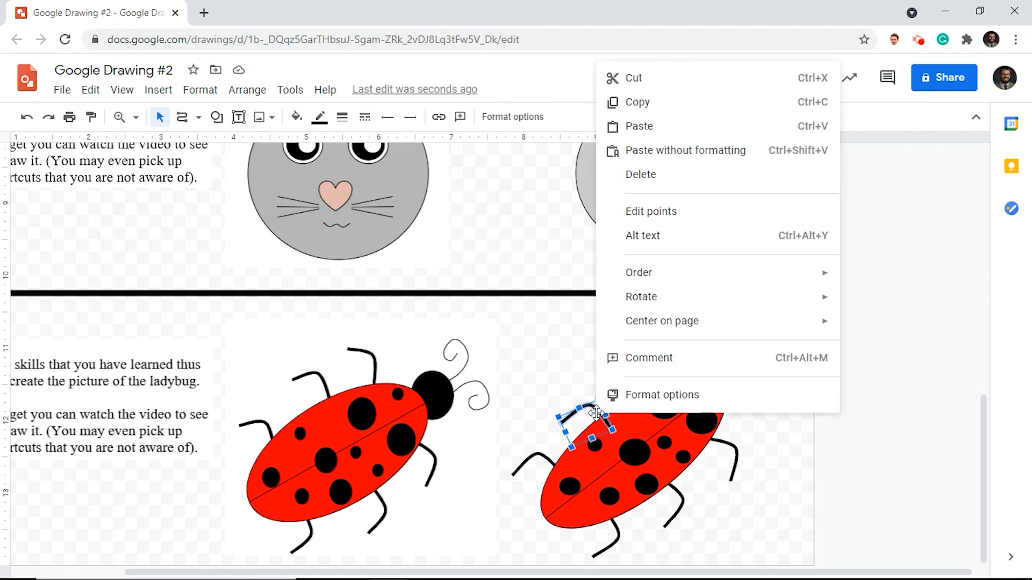
mouse_move(679, 296)
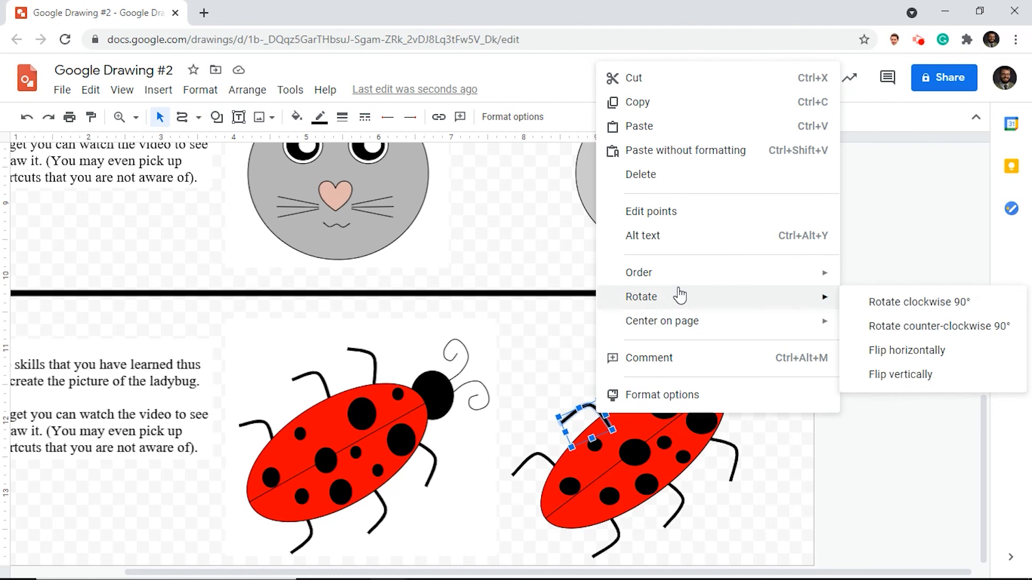
mouse_move(694, 276)
click(871, 353)
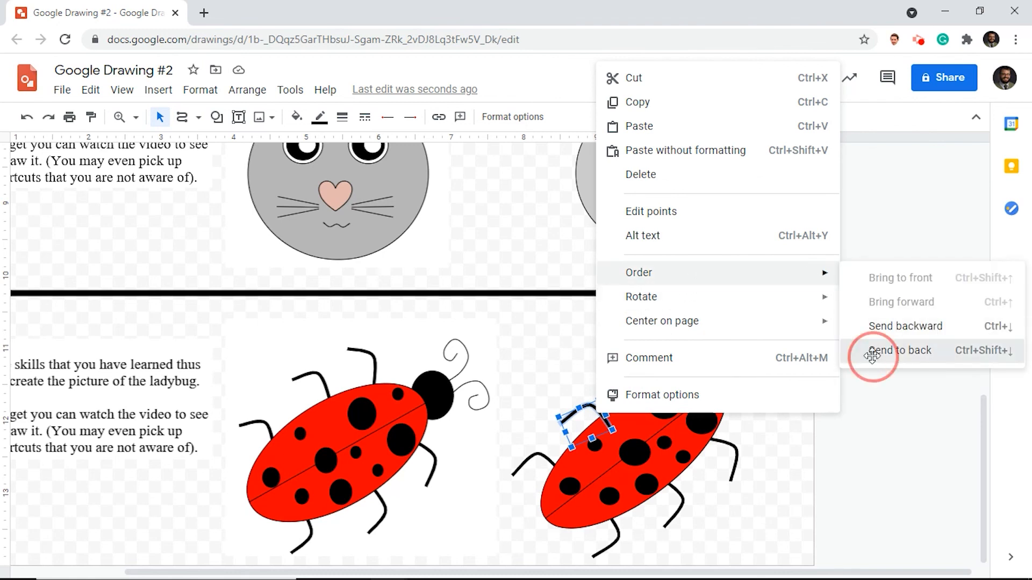
- Duplicate the upper middle leg near the head, rotate the copy further clockwise and send it to the back as the front leg
key(ctrl+d)
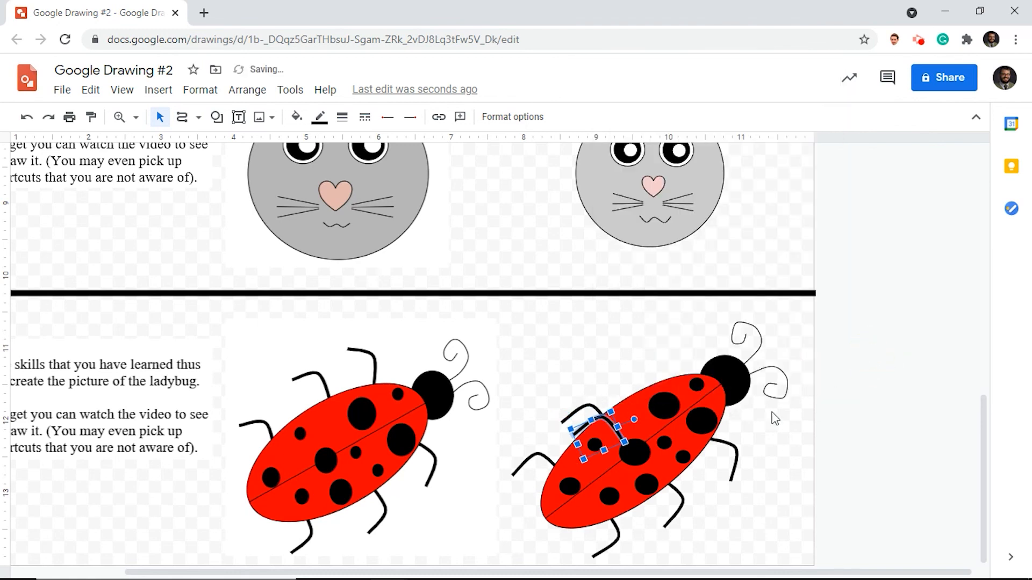
drag(592, 419, 665, 371)
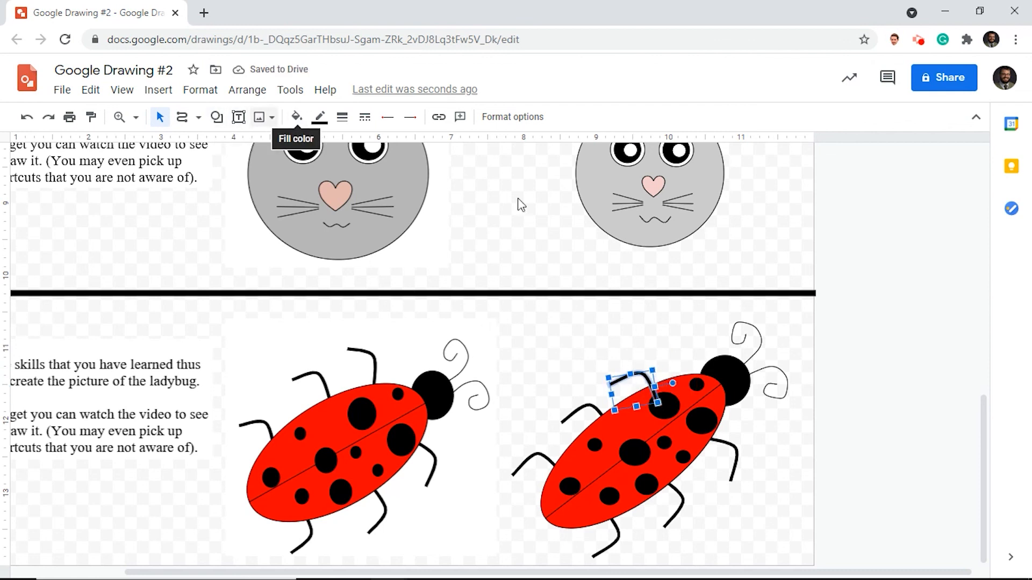
right_click(624, 379)
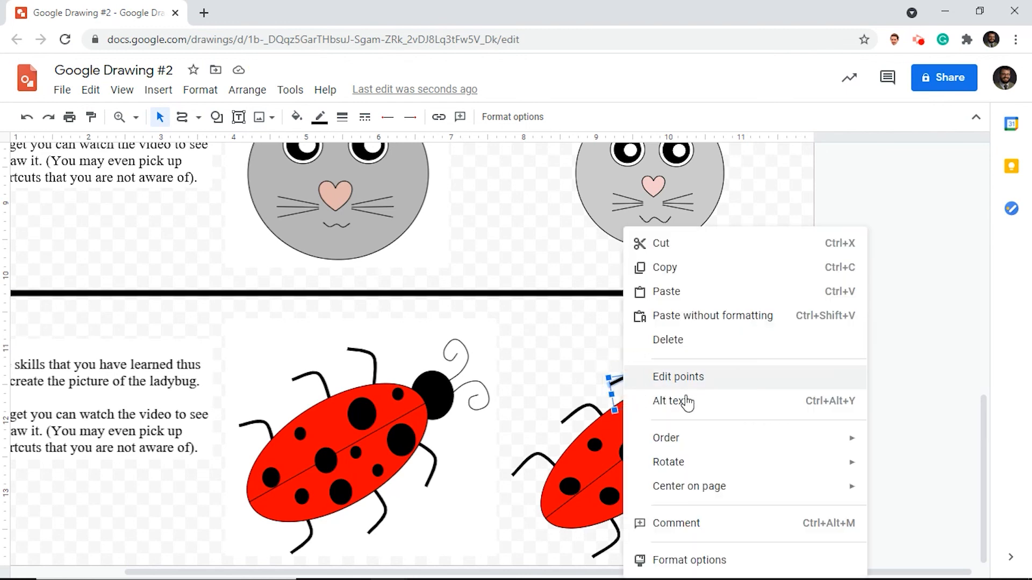
mouse_move(691, 445)
click(524, 517)
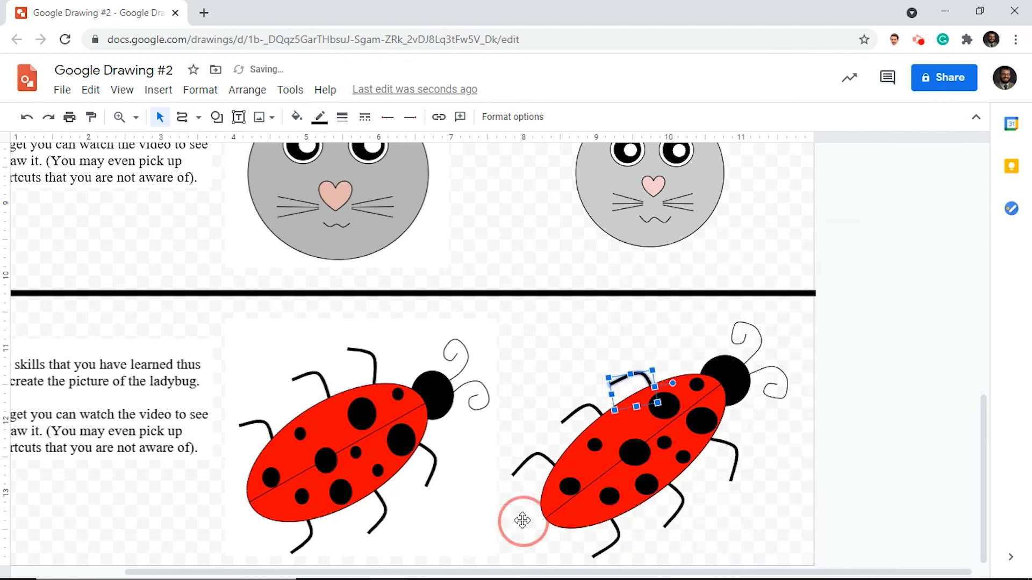